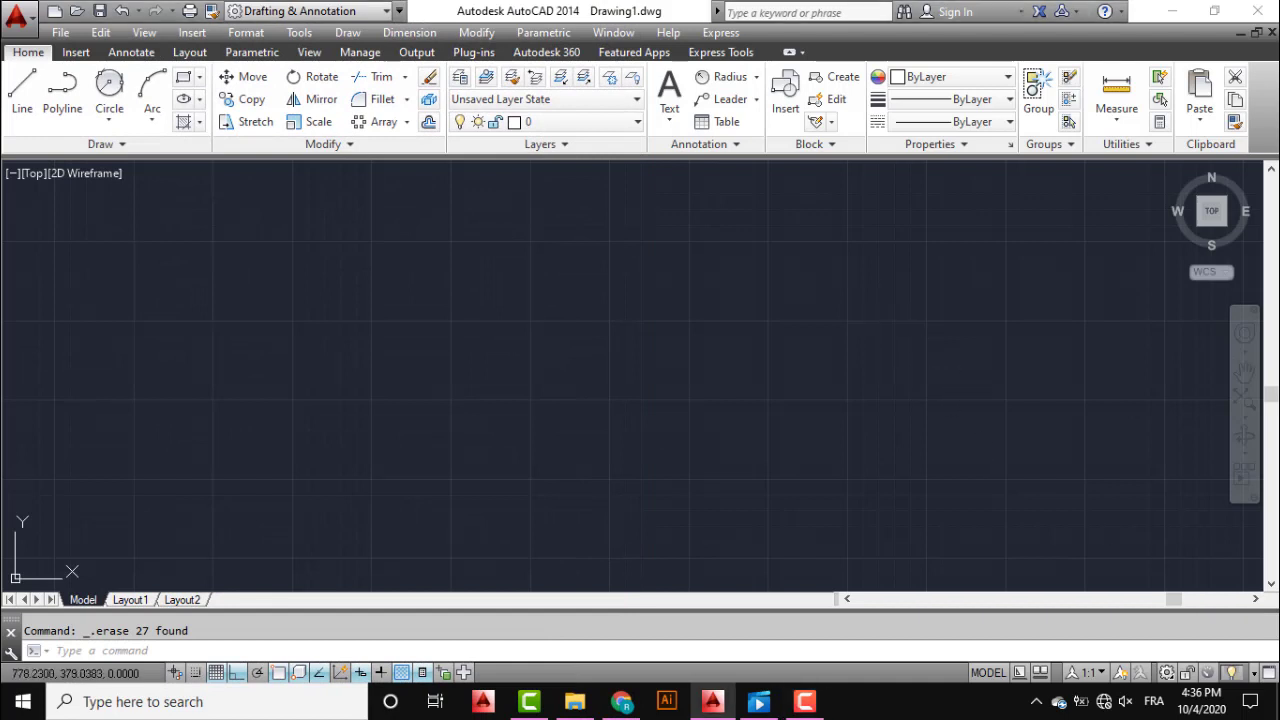
- Erase every existing object so Drawing1 is completely empty
left_click(884, 316)
- Draw a 168-unit horizontal base line with ortho on and recentre the view
left_click(802, 376)
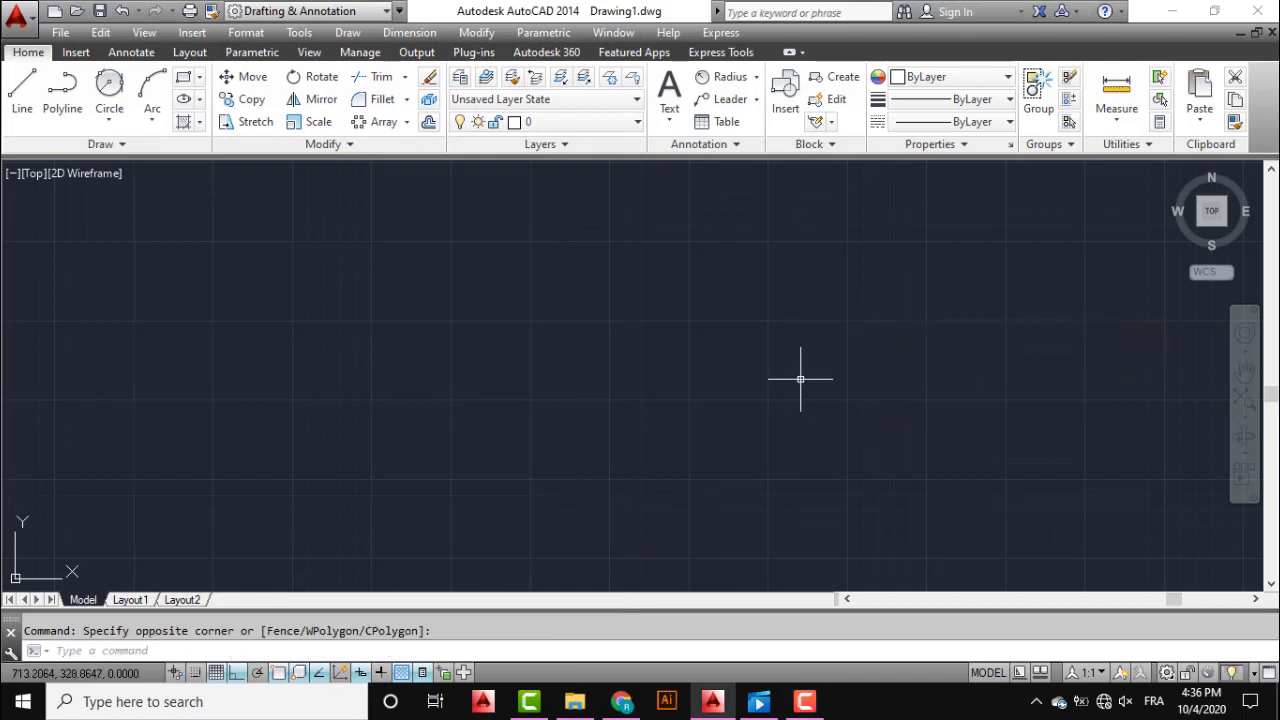
left_click(28, 96)
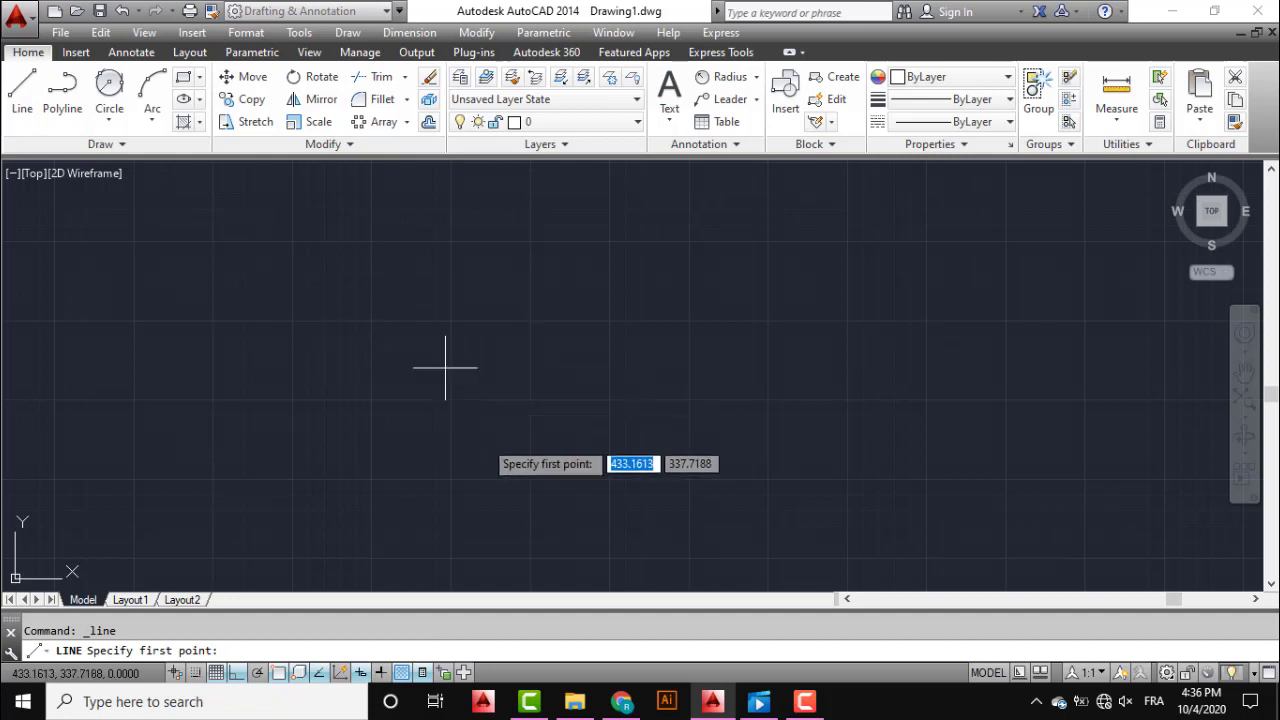
left_click(423, 456)
type("168")
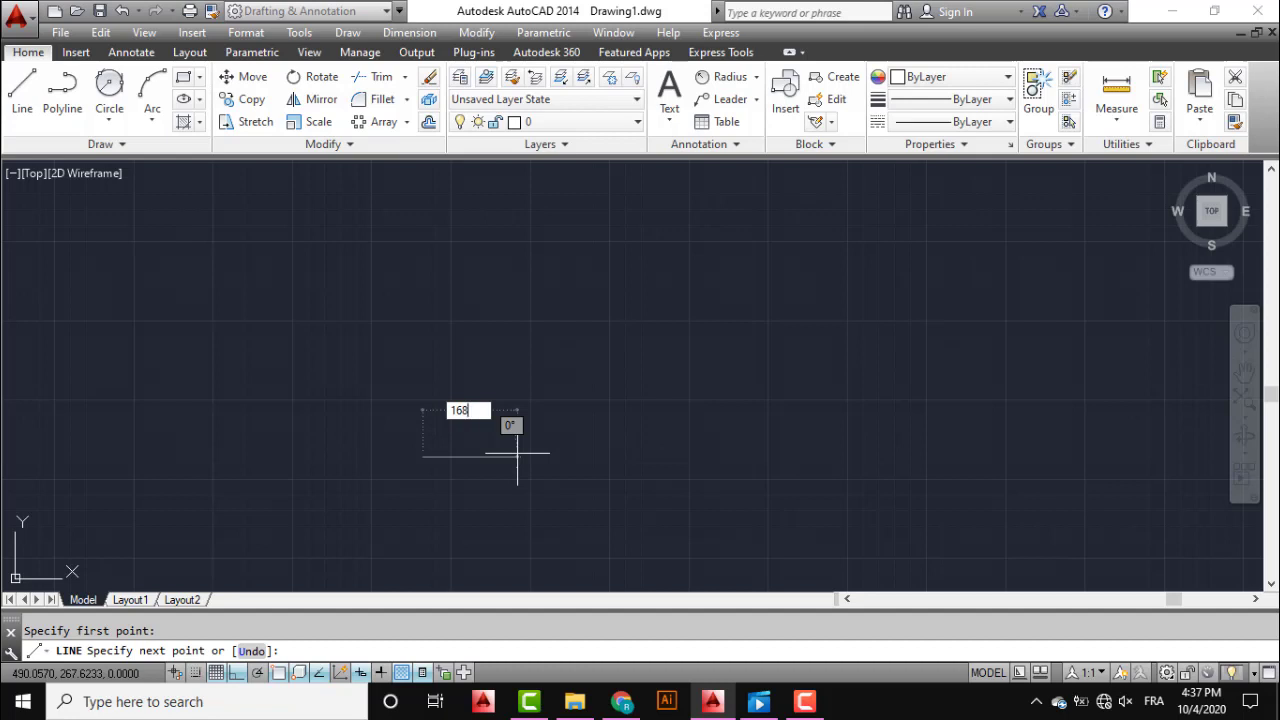
key("Return")
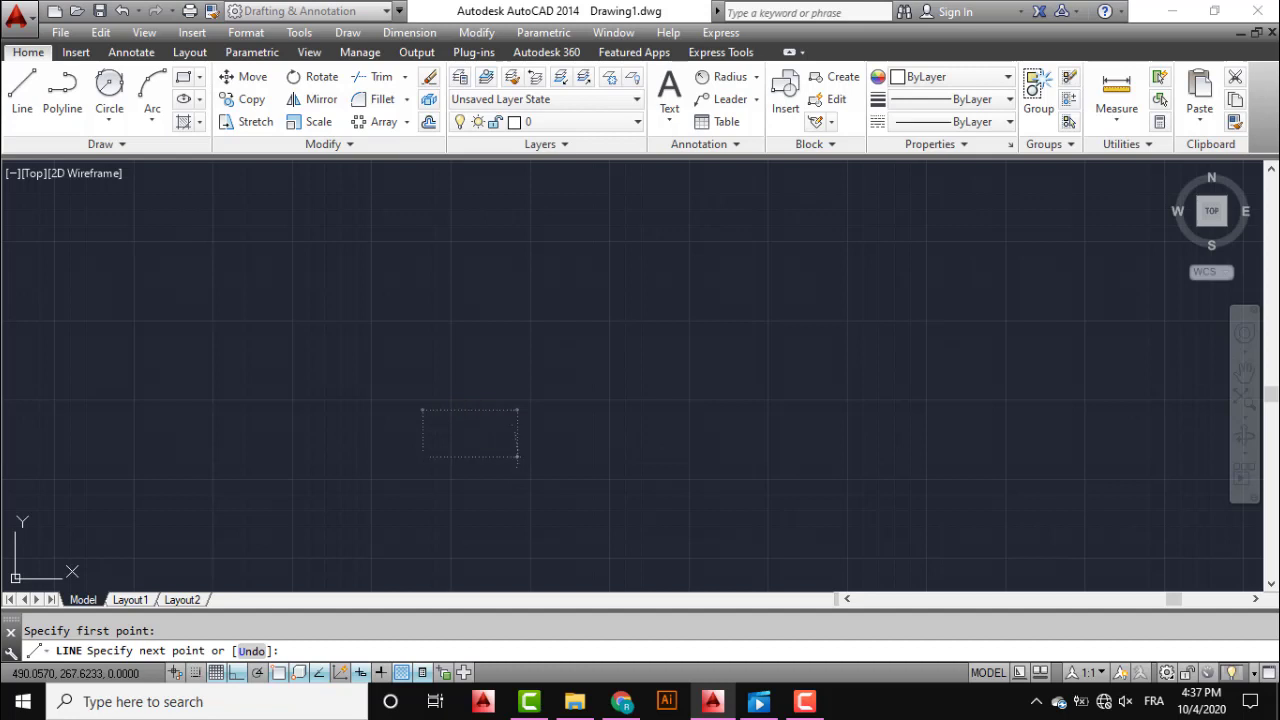
key("Return")
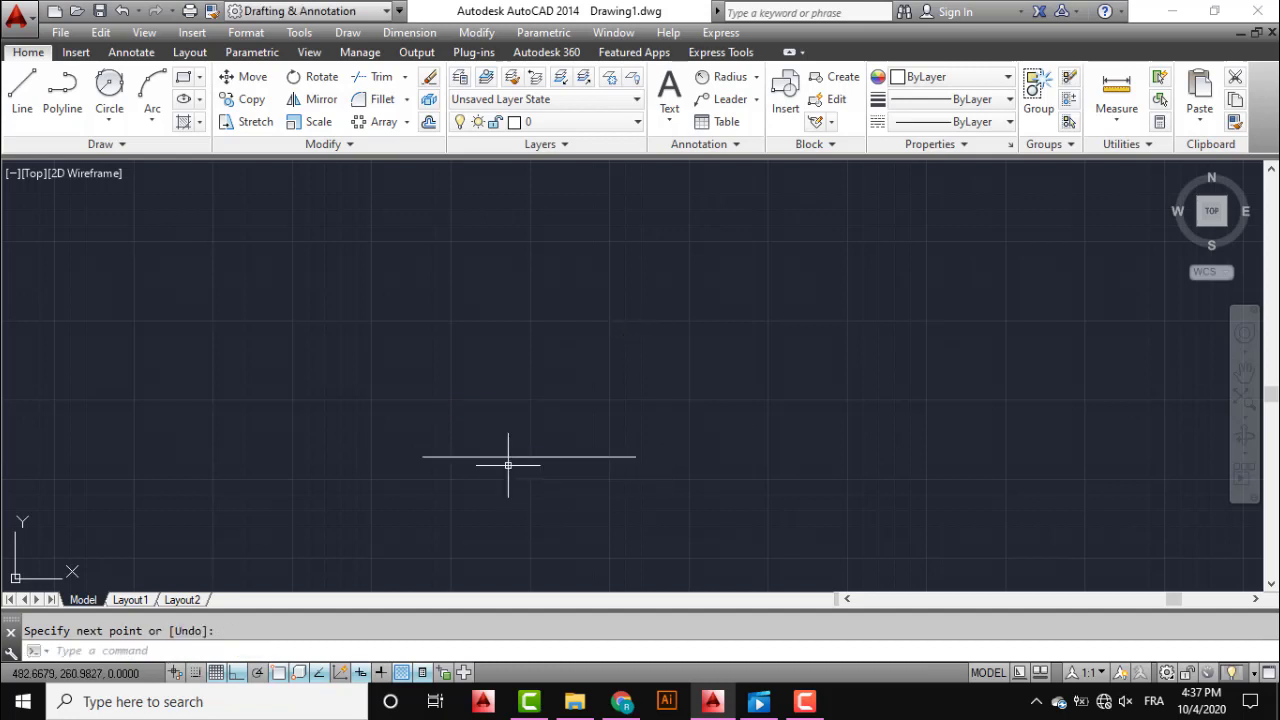
middle_click_drag(508, 465, 530, 437)
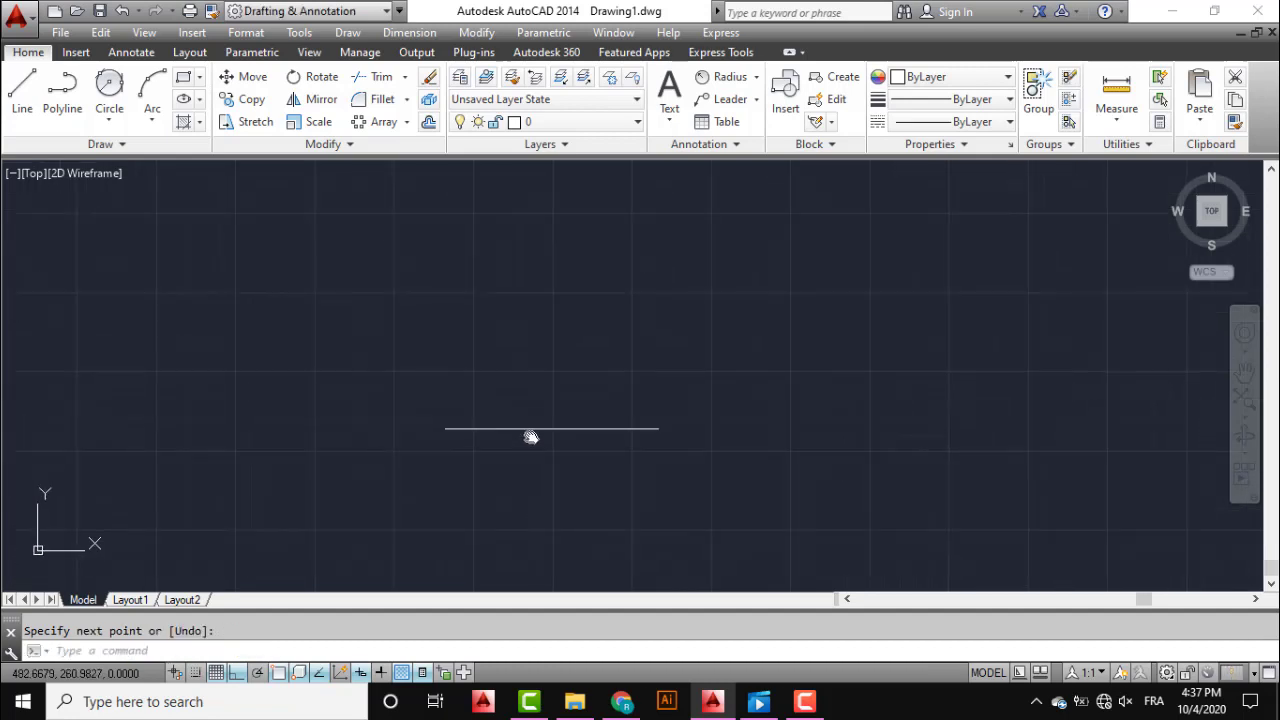
- Offset the base line upward by 24 and by 60 units
left_click(429, 121)
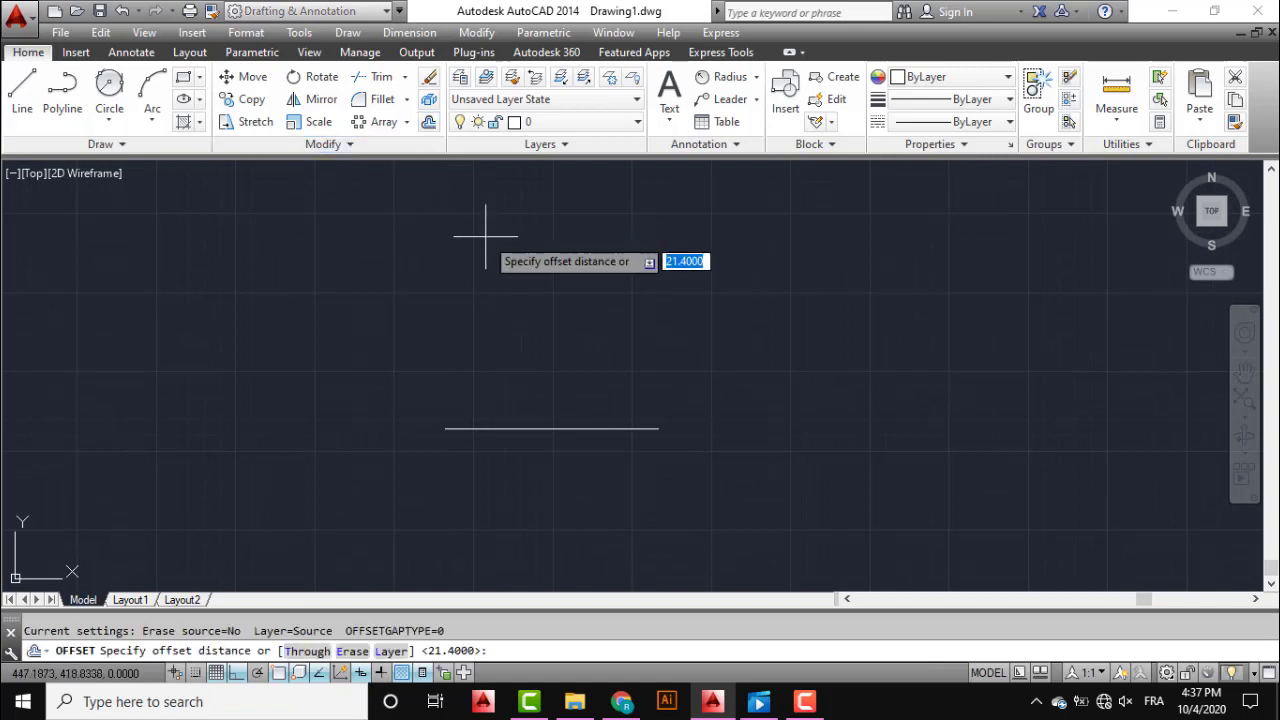
type("24")
key("Return")
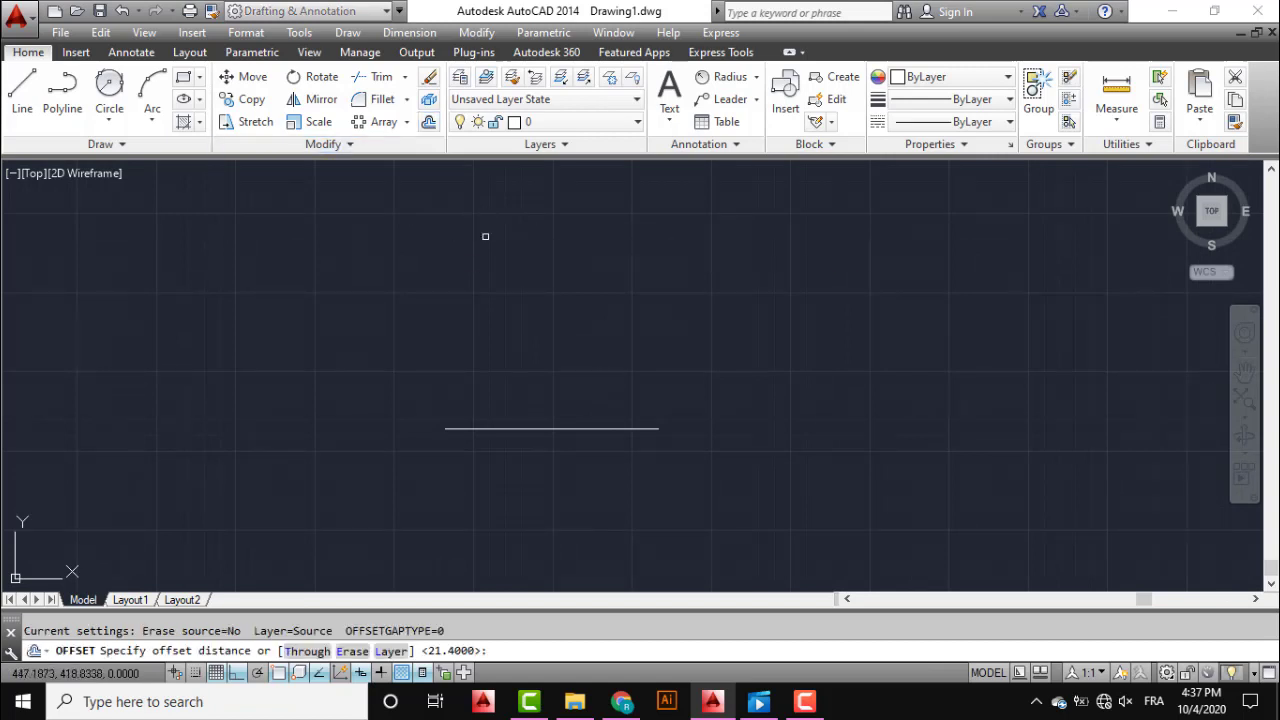
left_click(559, 428)
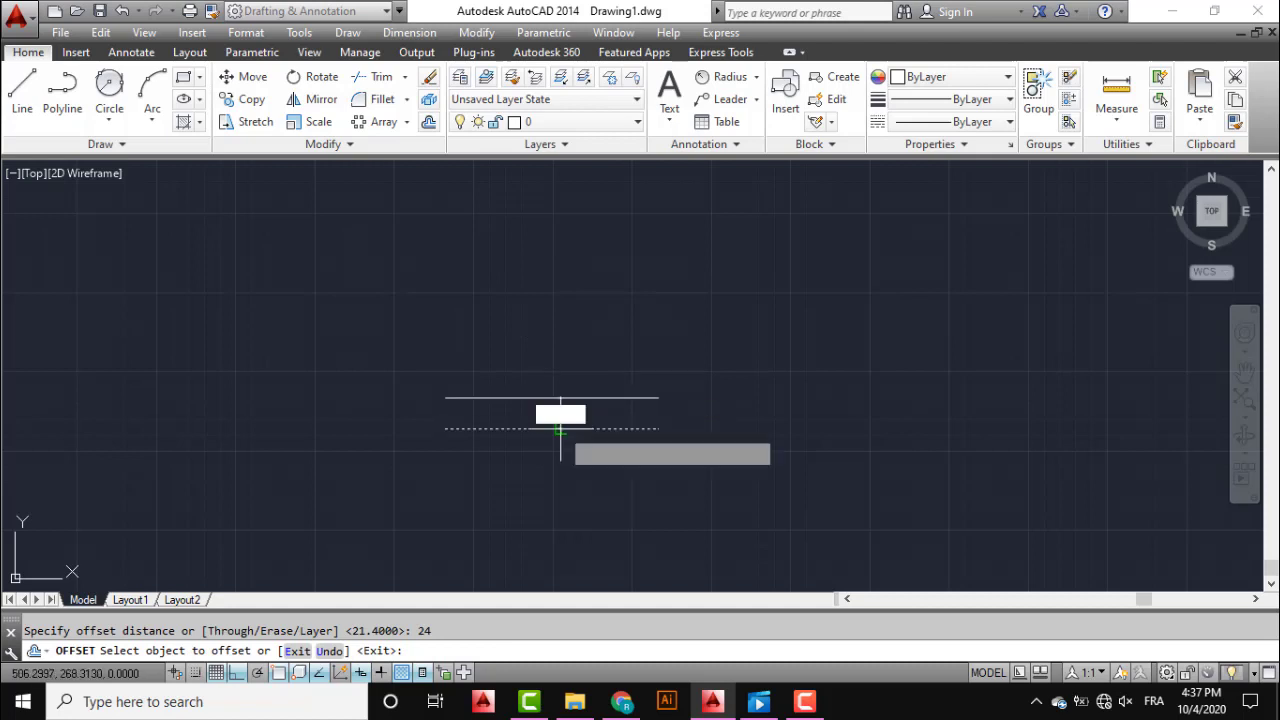
left_click(560, 366)
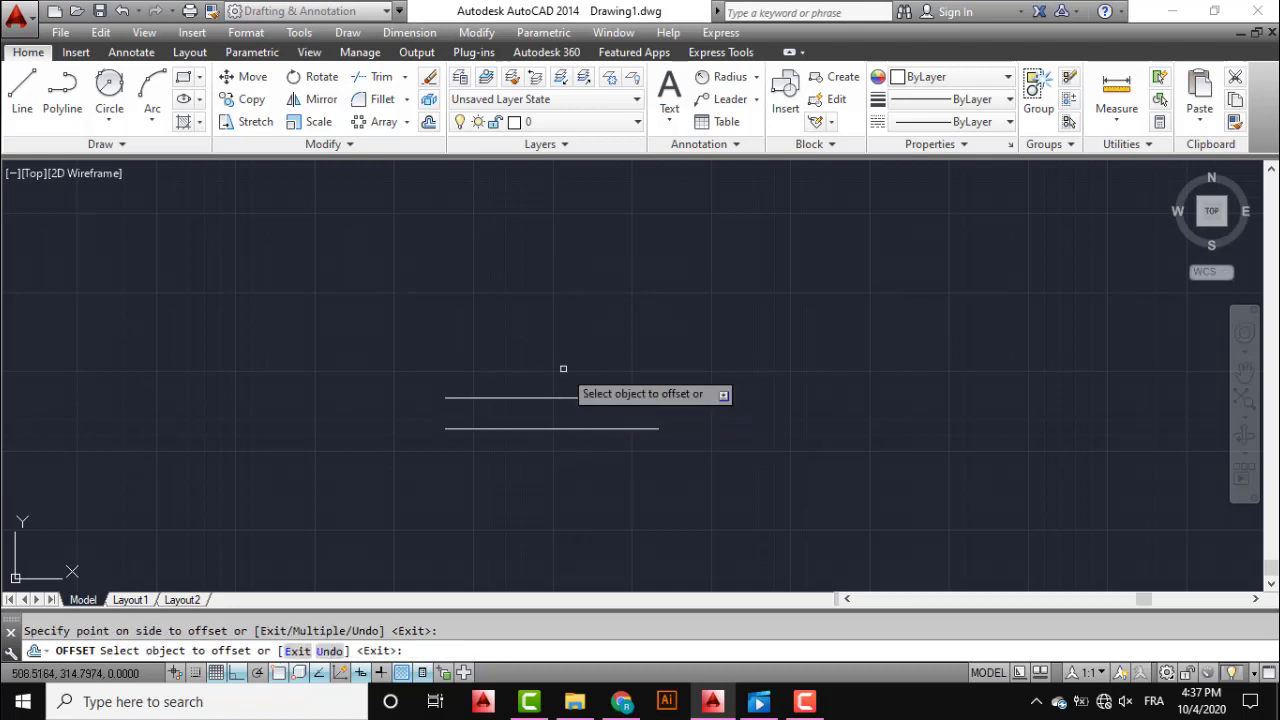
left_click(565, 428)
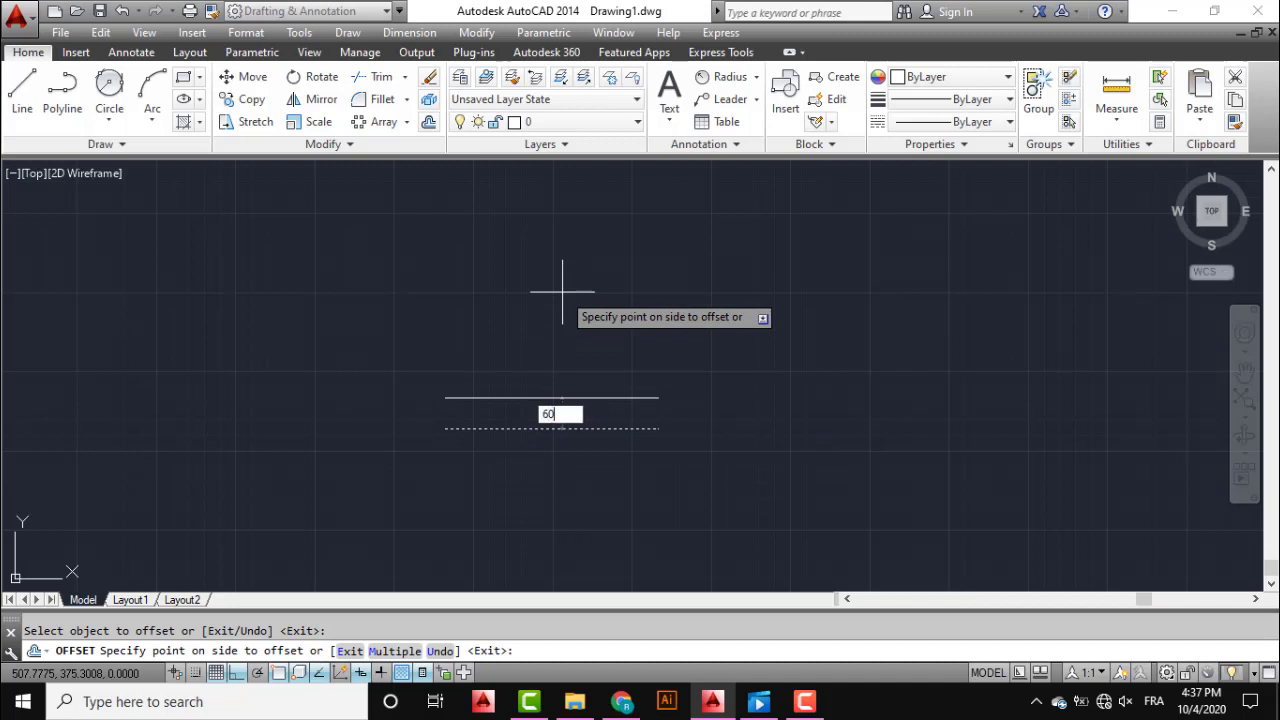
left_click(562, 292)
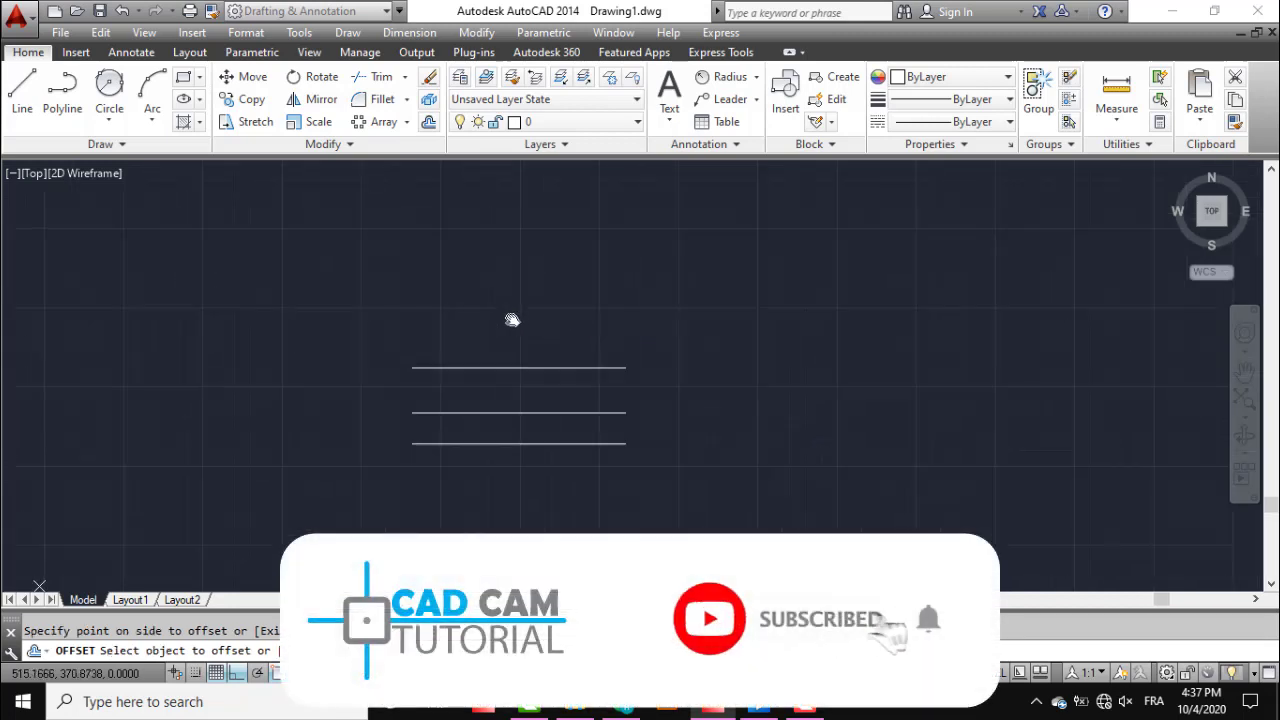
- Offset the top line up 57.5 units, then the new top line up 145.5 units
middle_click_drag(511, 320, 486, 326)
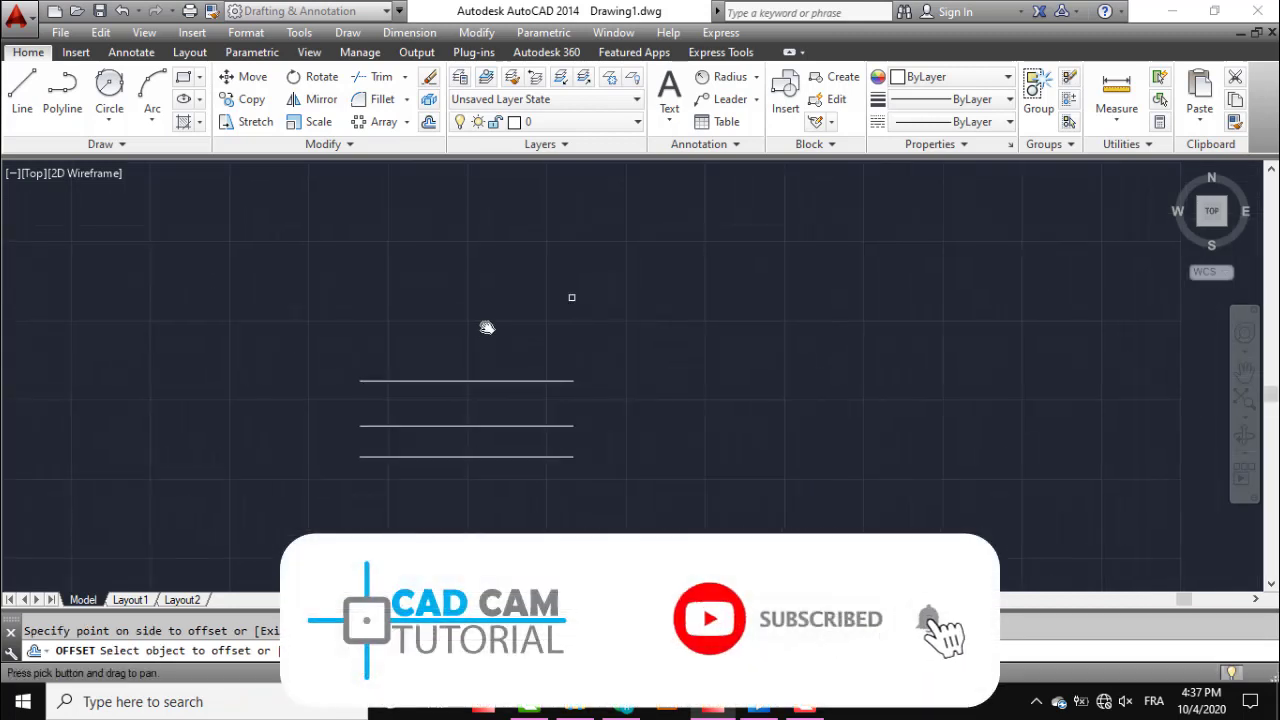
left_click(475, 380)
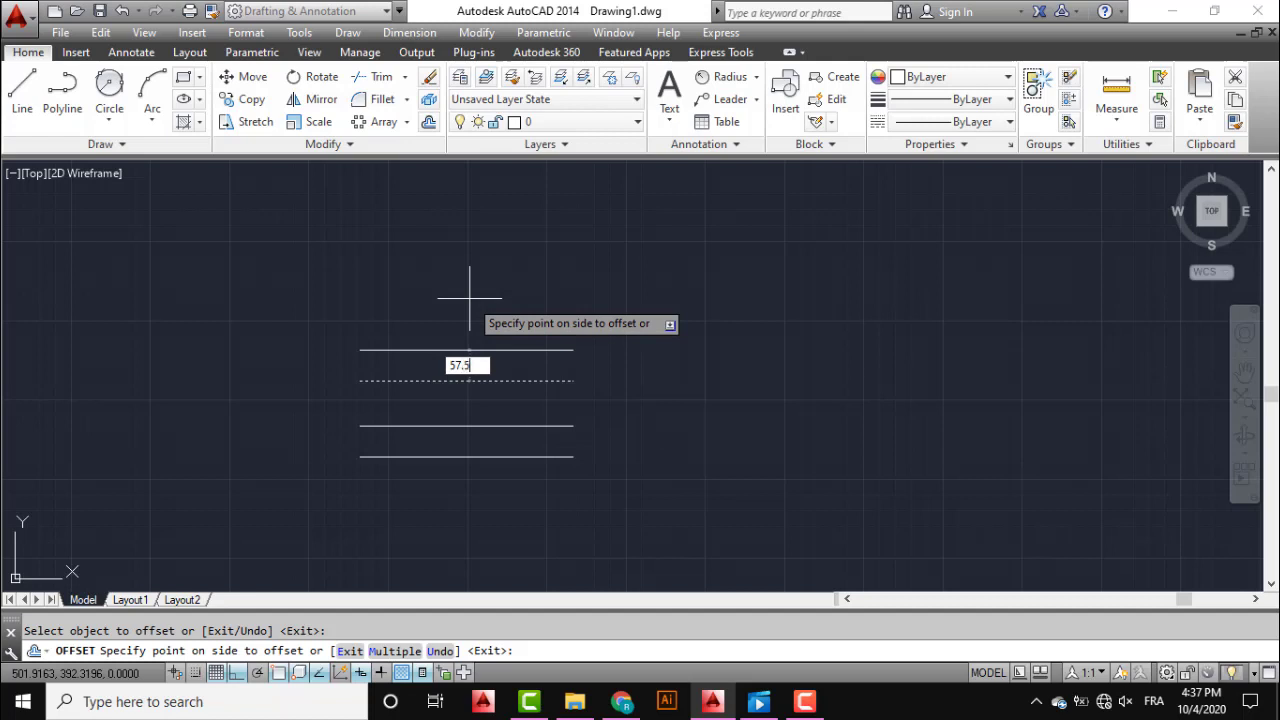
key("Return")
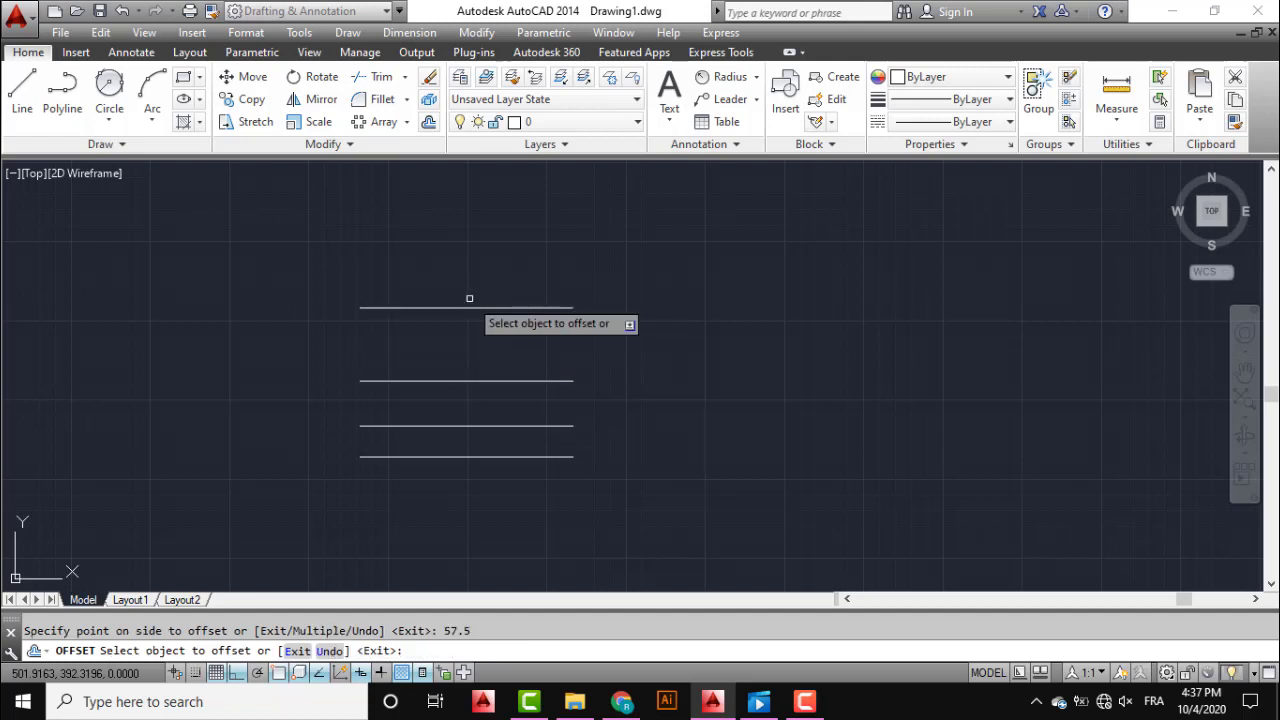
middle_click_drag(498, 305, 470, 344)
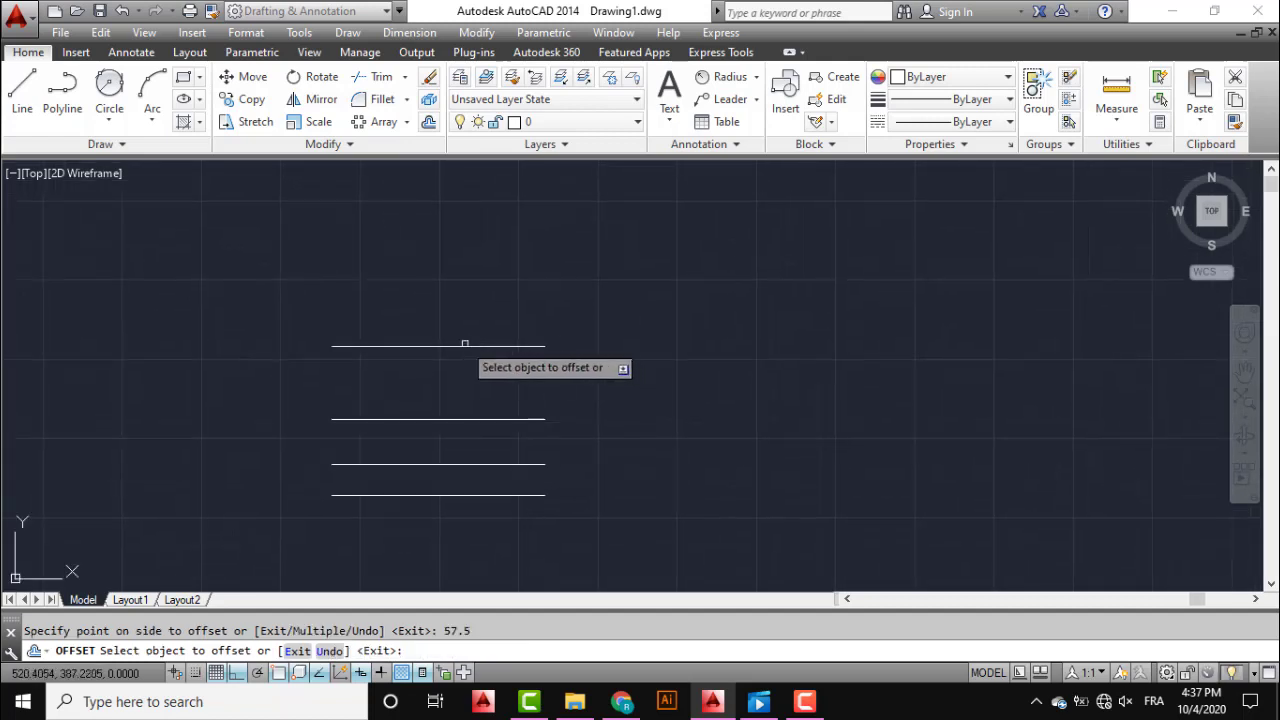
left_click(436, 346)
type("145.5")
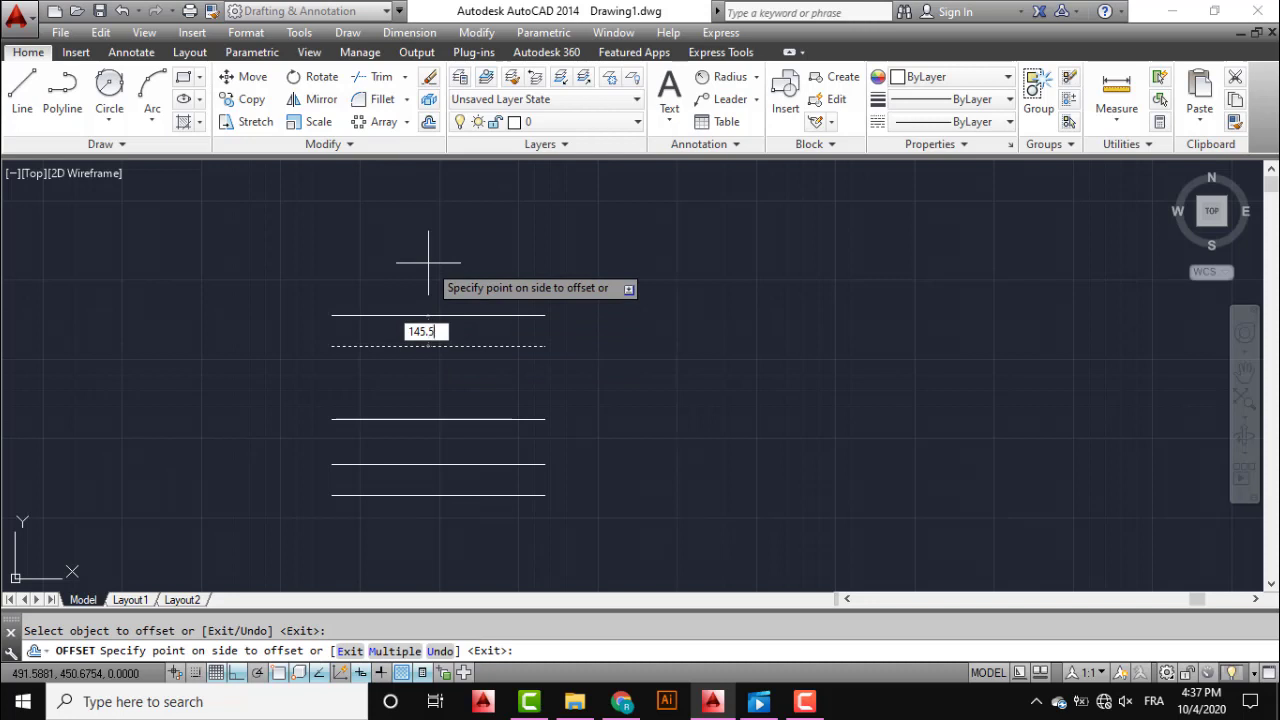
key("Return")
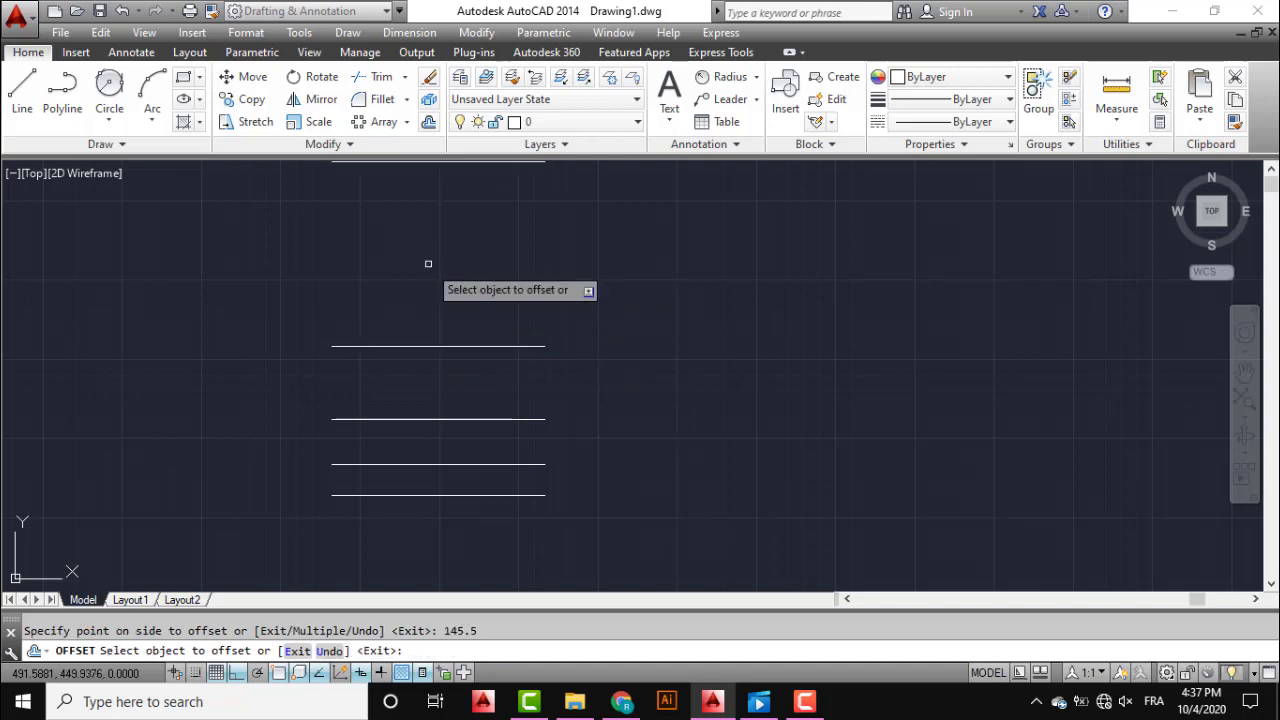
scroll(440, 285, "down", 2)
- Draw a vertical centre line from the bottom line's midpoint to the top line's midpoint
middle_click_drag(456, 318, 538, 355)
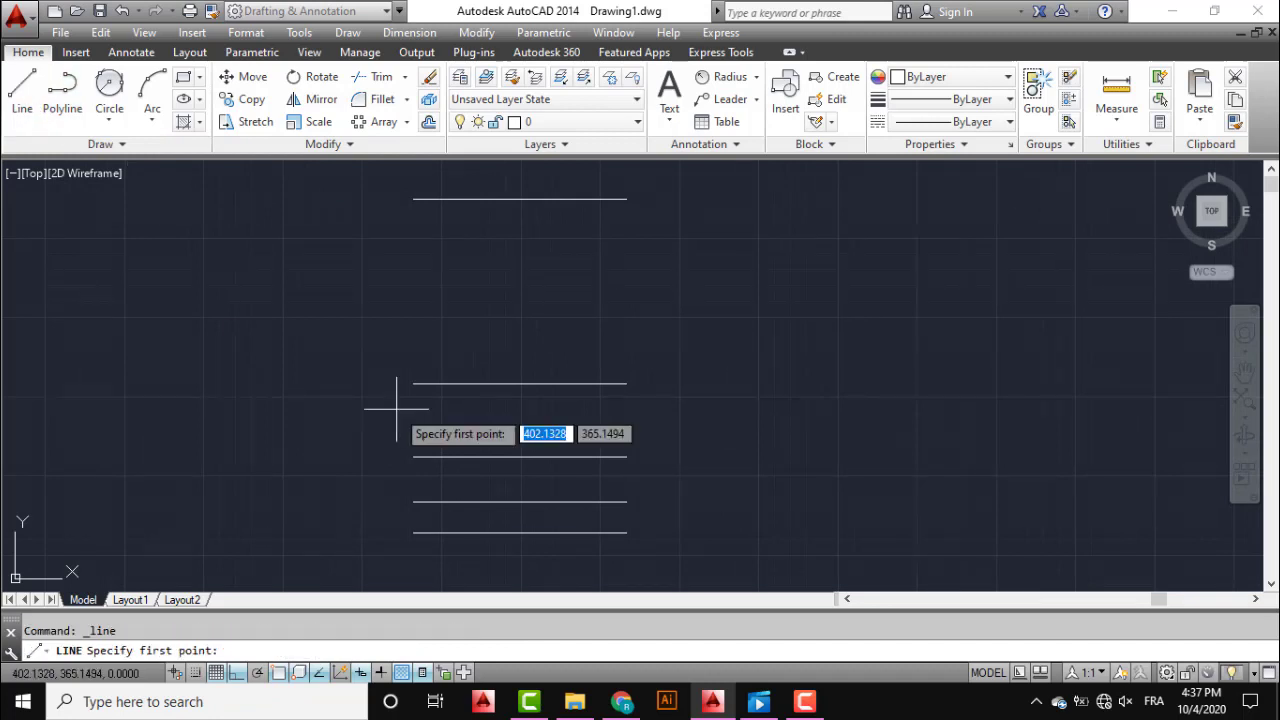
left_click(519, 532)
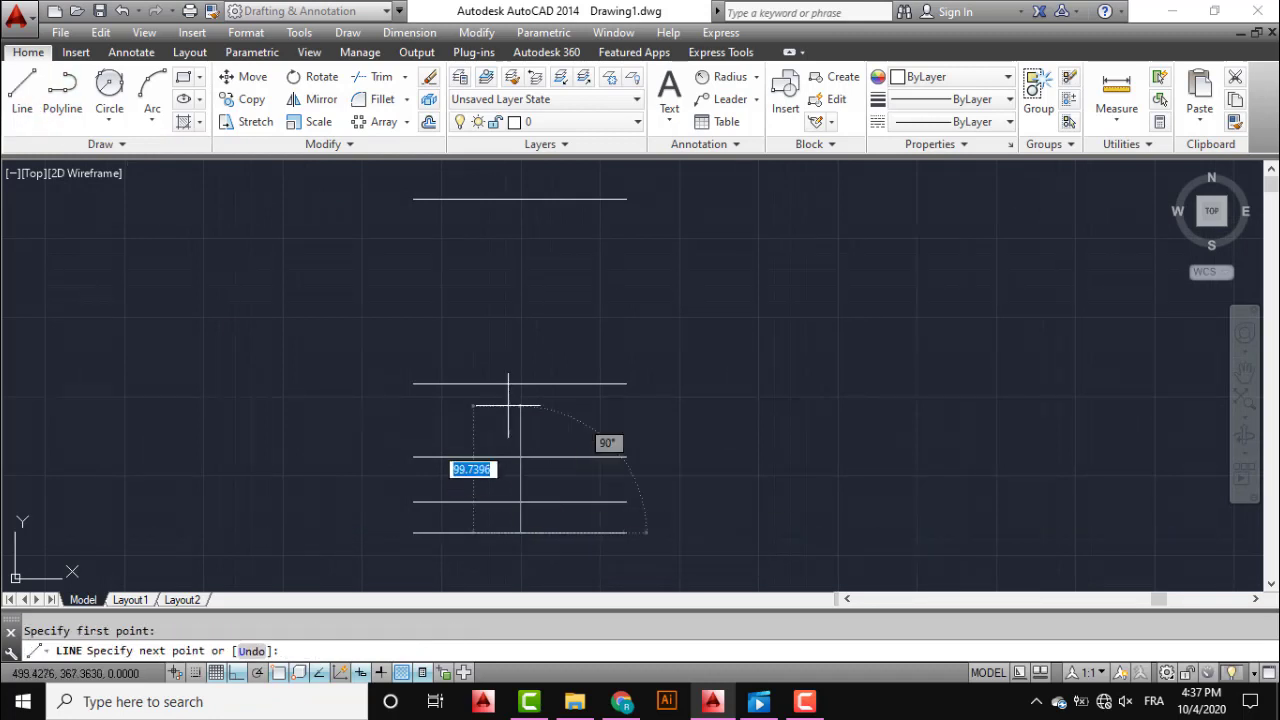
left_click(519, 200)
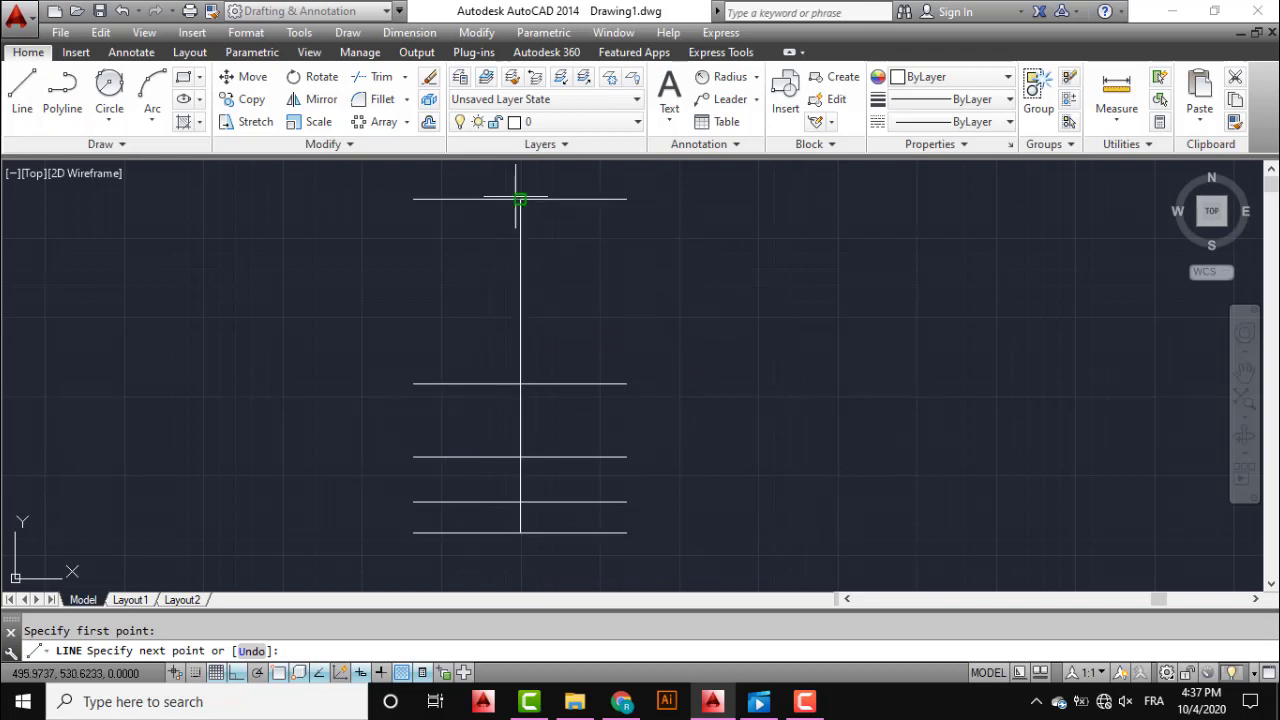
key("Return")
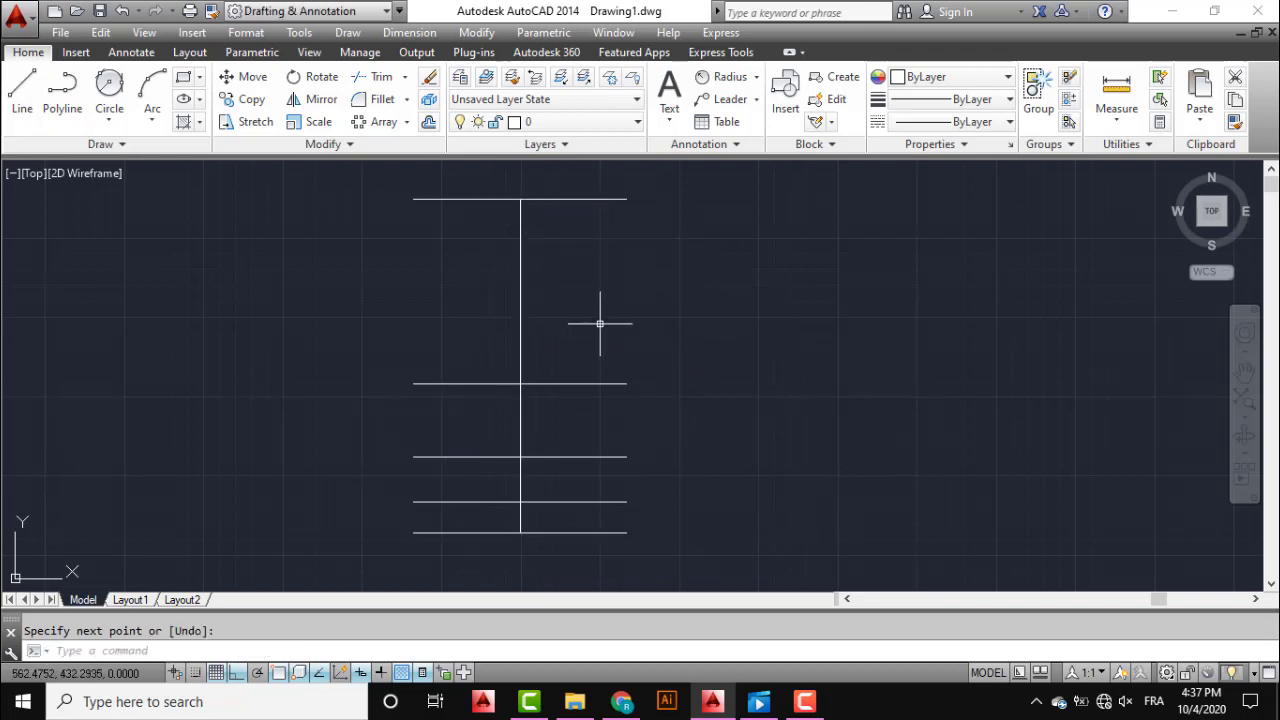
middle_click_drag(644, 339, 666, 283)
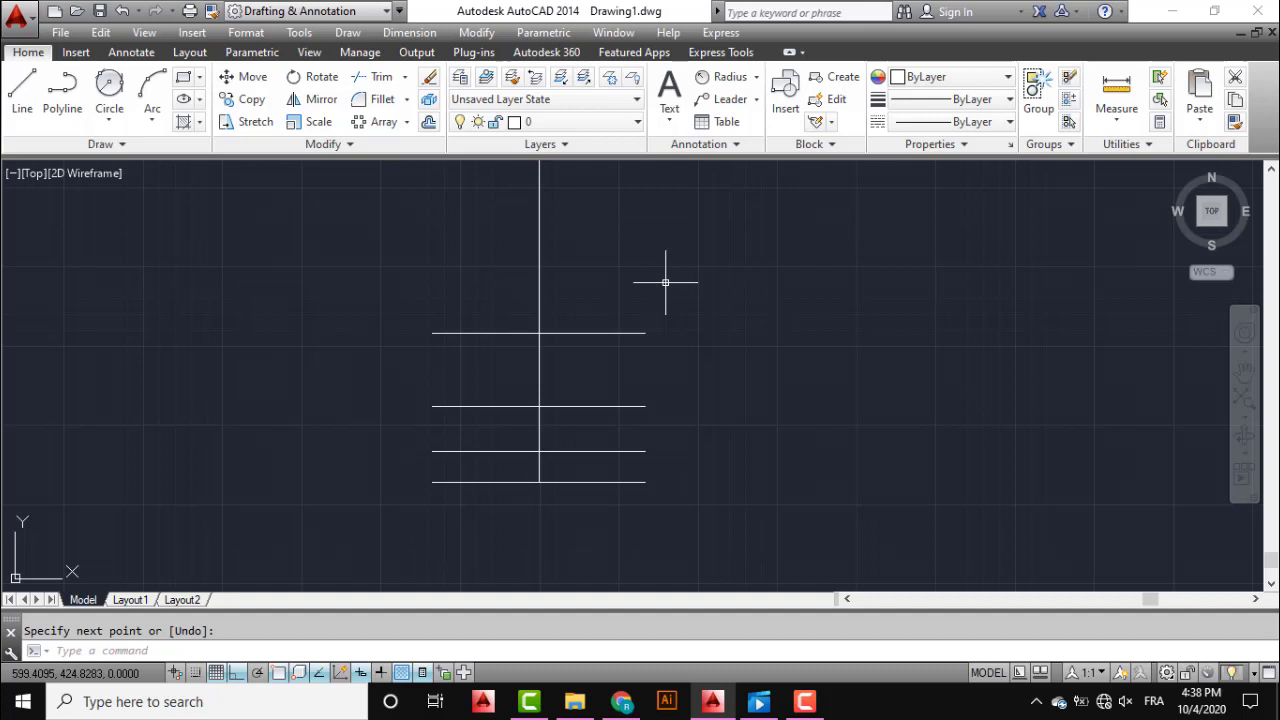
- Draw a 57.2-diameter circle where the centre line crosses the lower horizontal line
left_click(108, 121)
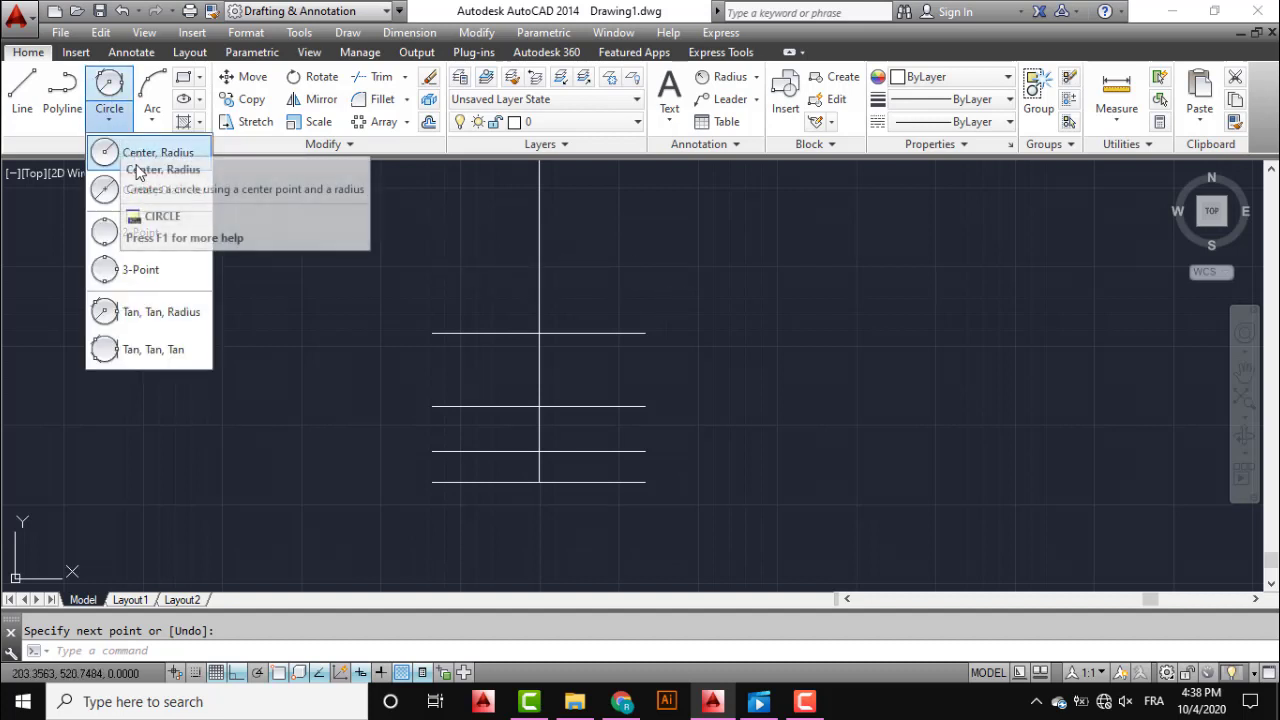
left_click(109, 85)
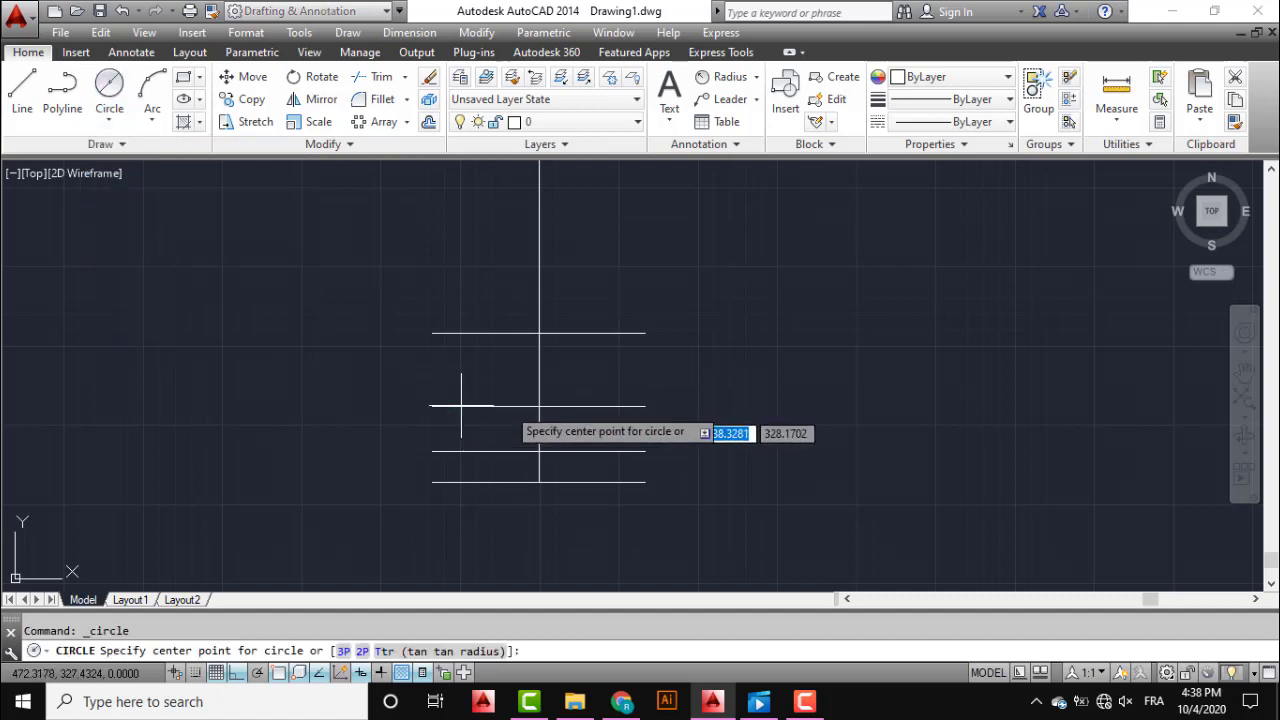
left_click(538, 407)
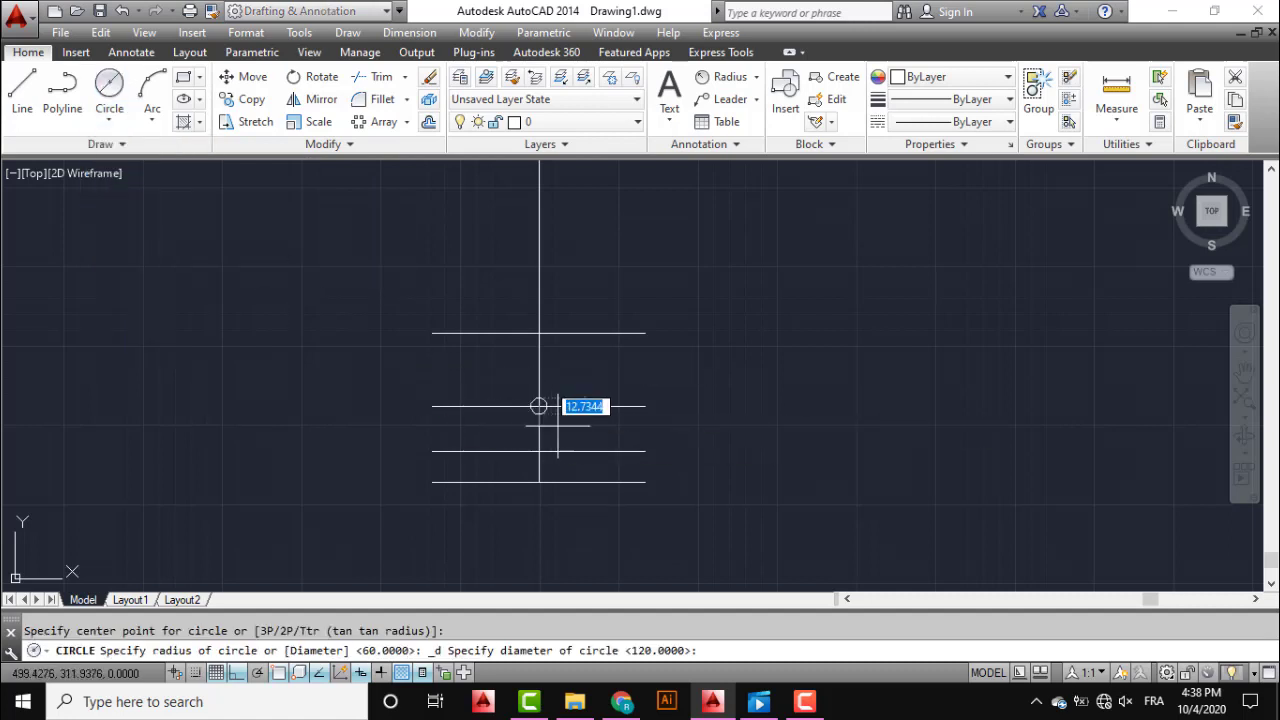
type("57.2")
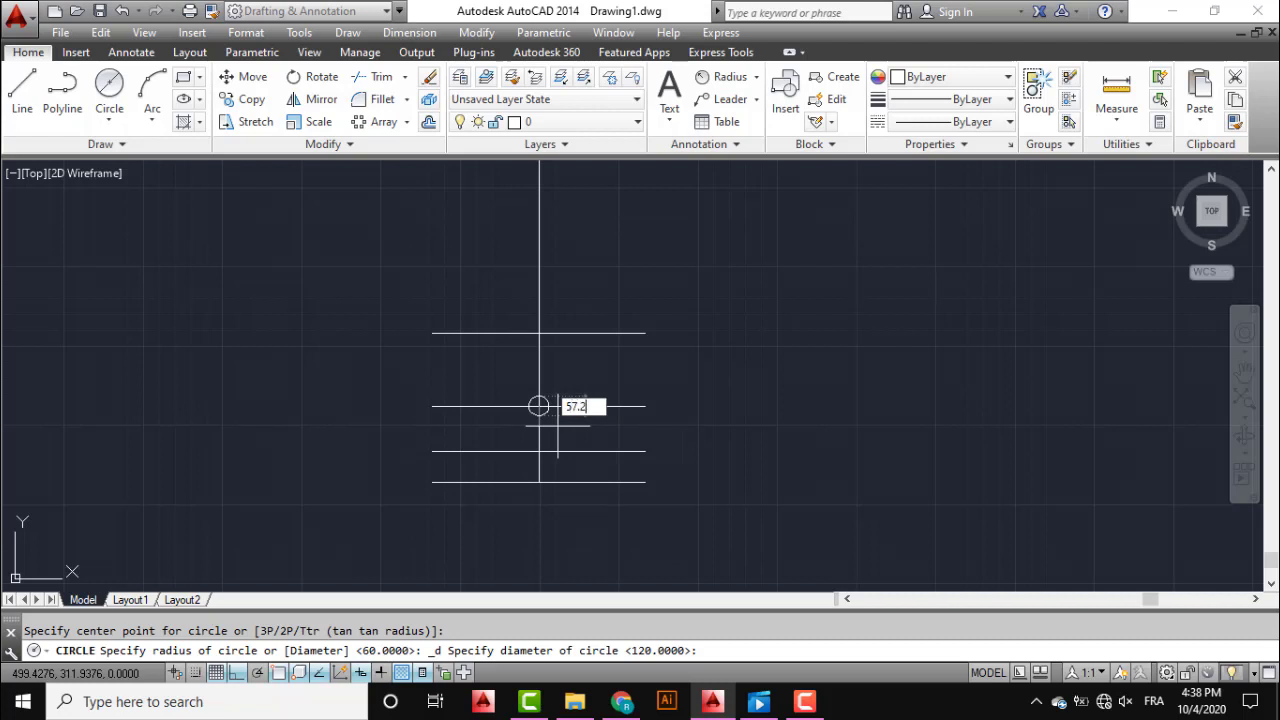
key("Return")
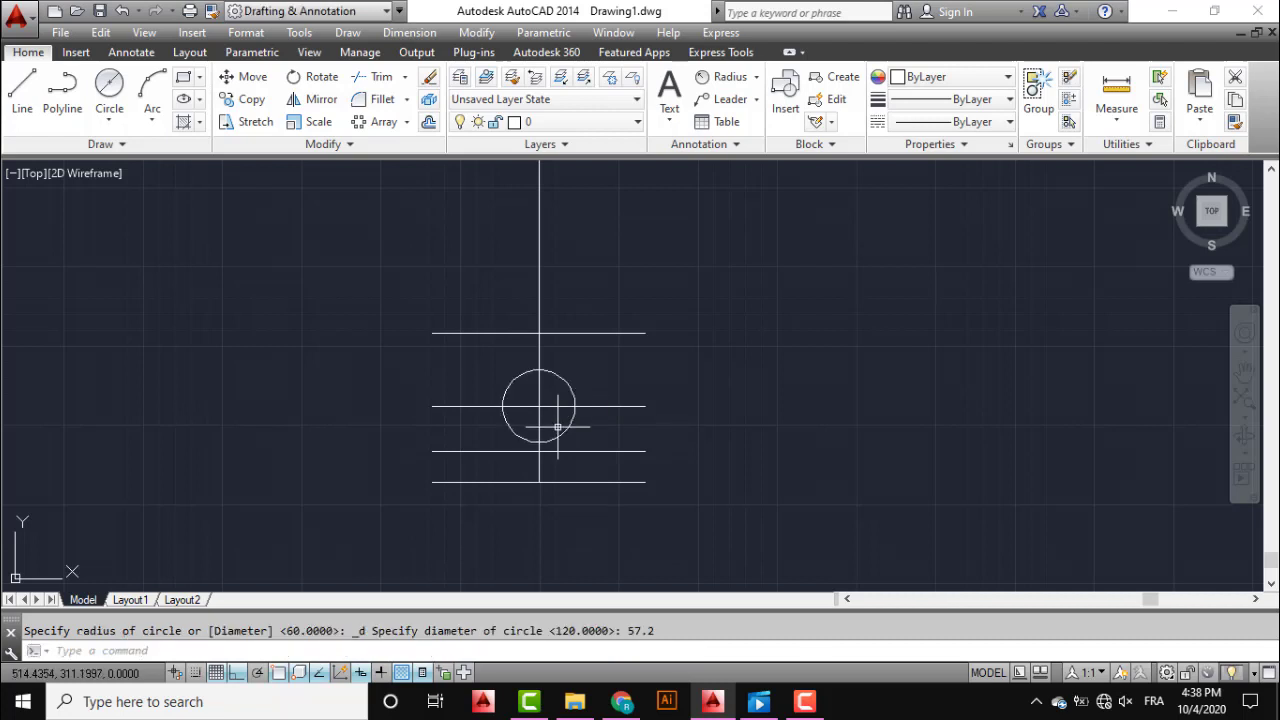
- Draw a radius-14 circle at the upper line's intersection with the centre line
left_click(110, 119)
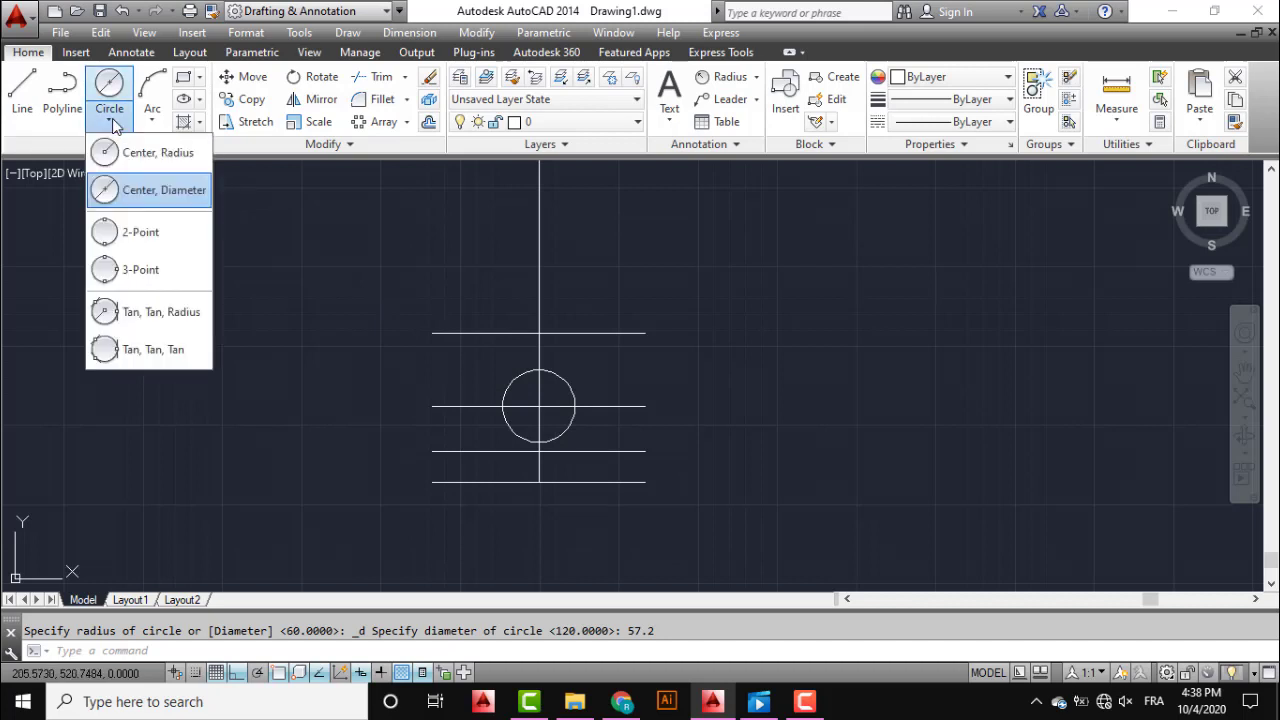
left_click(539, 334)
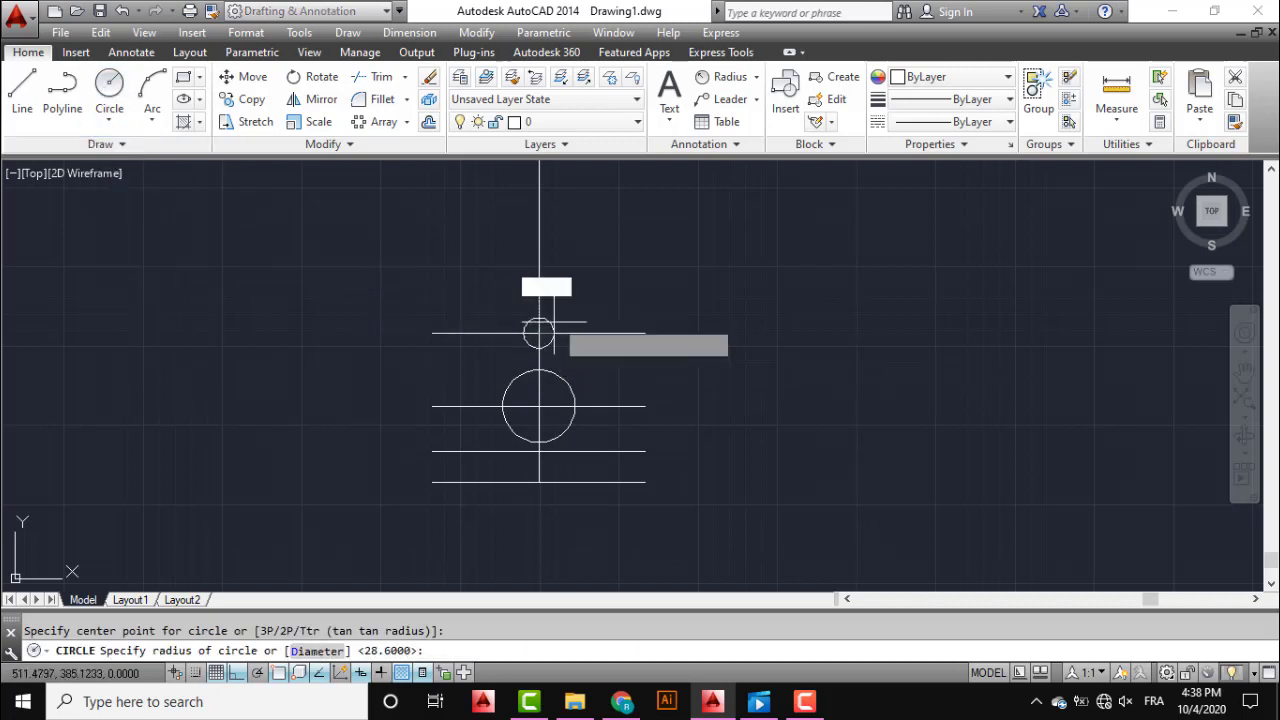
type("14")
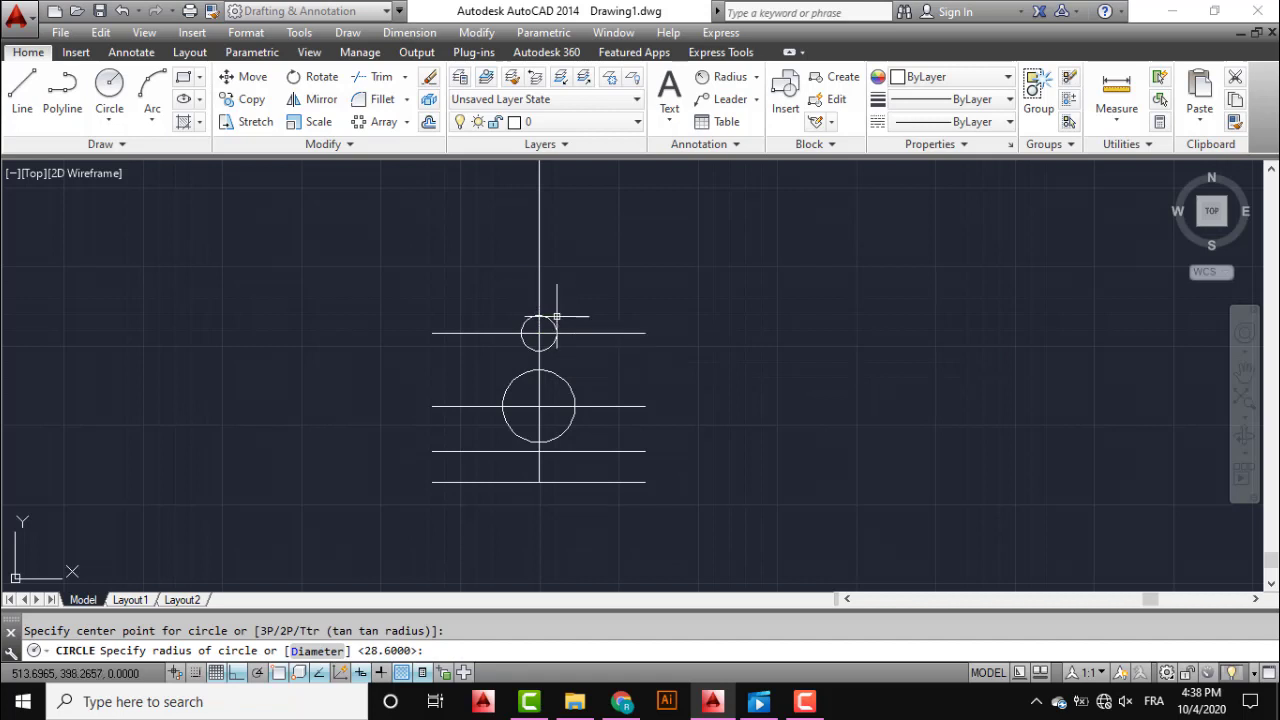
key("Return")
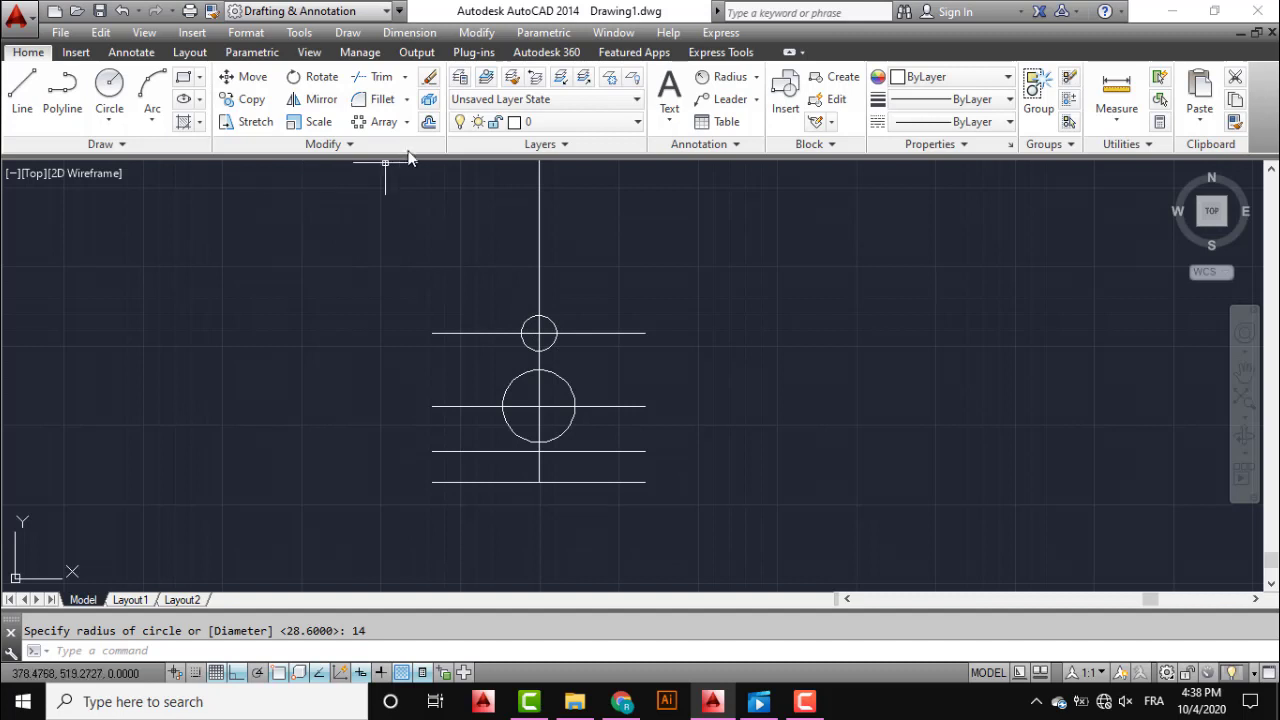
- Offset the radius-14 circle outward by 14 three times, producing three concentric rings
left_click(428, 121)
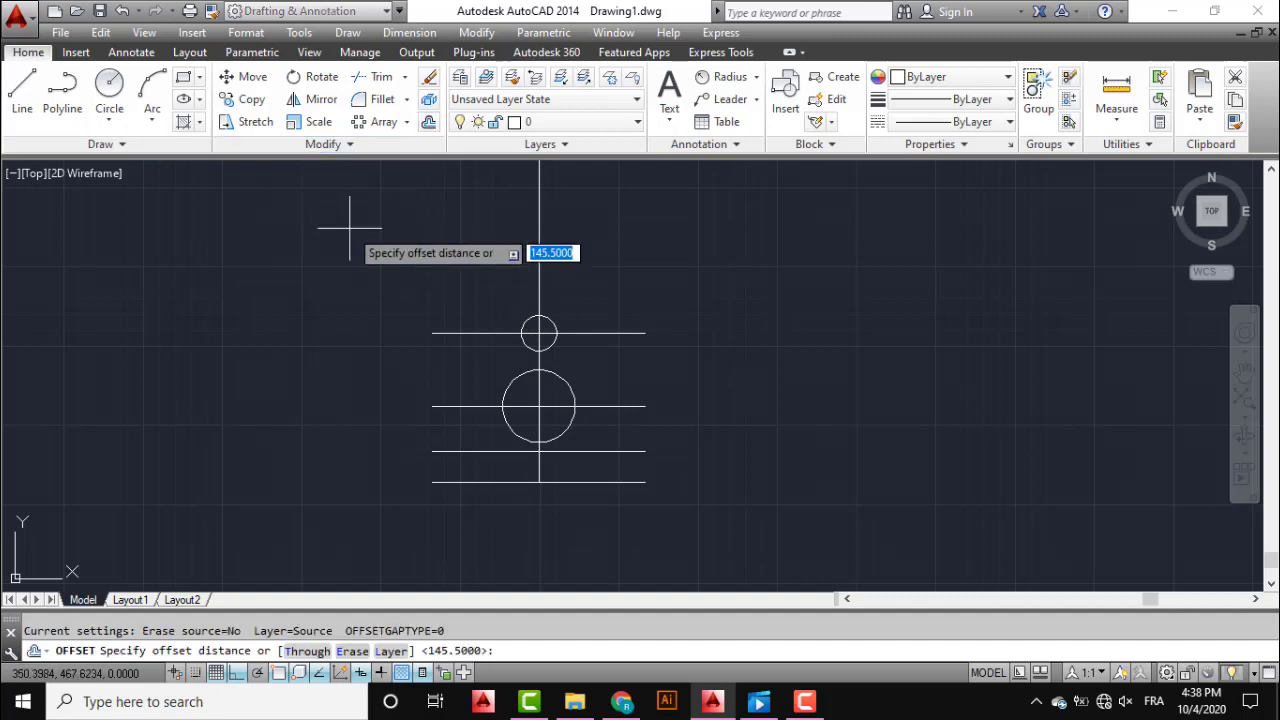
type("14")
key("Return")
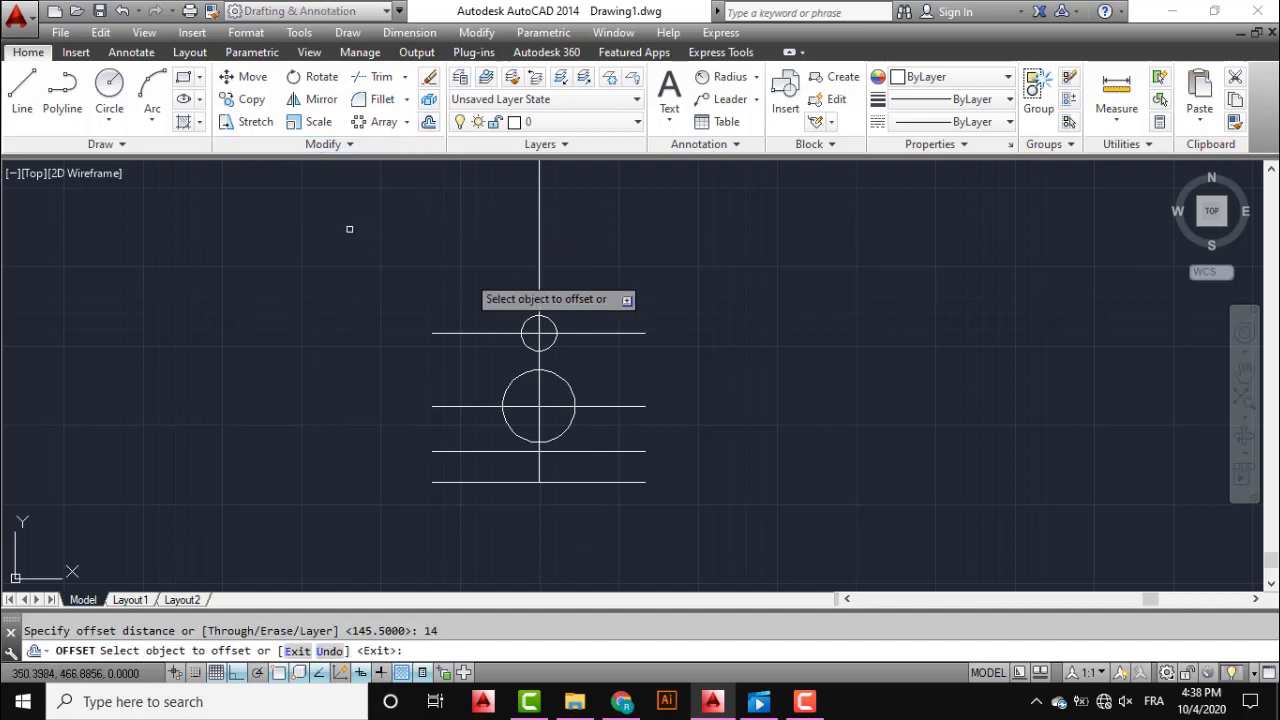
left_click(549, 318)
left_click(574, 288)
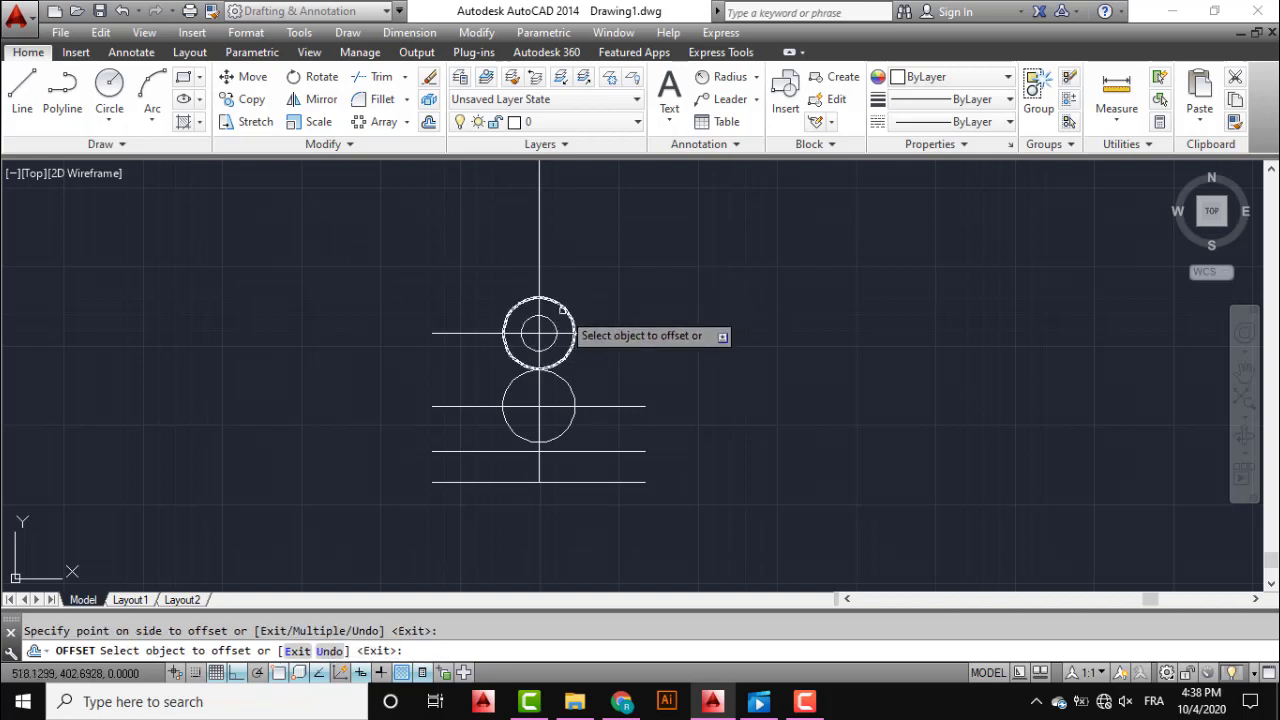
left_click(562, 310)
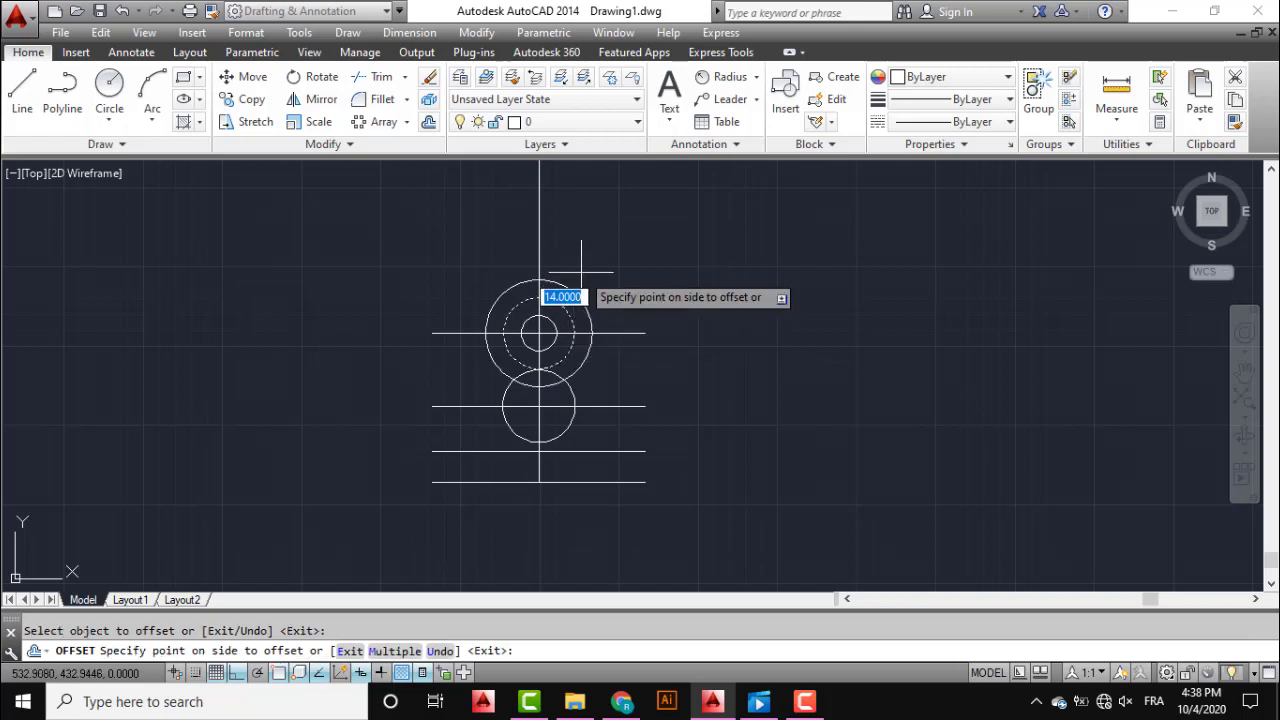
type("28")
left_click(580, 272)
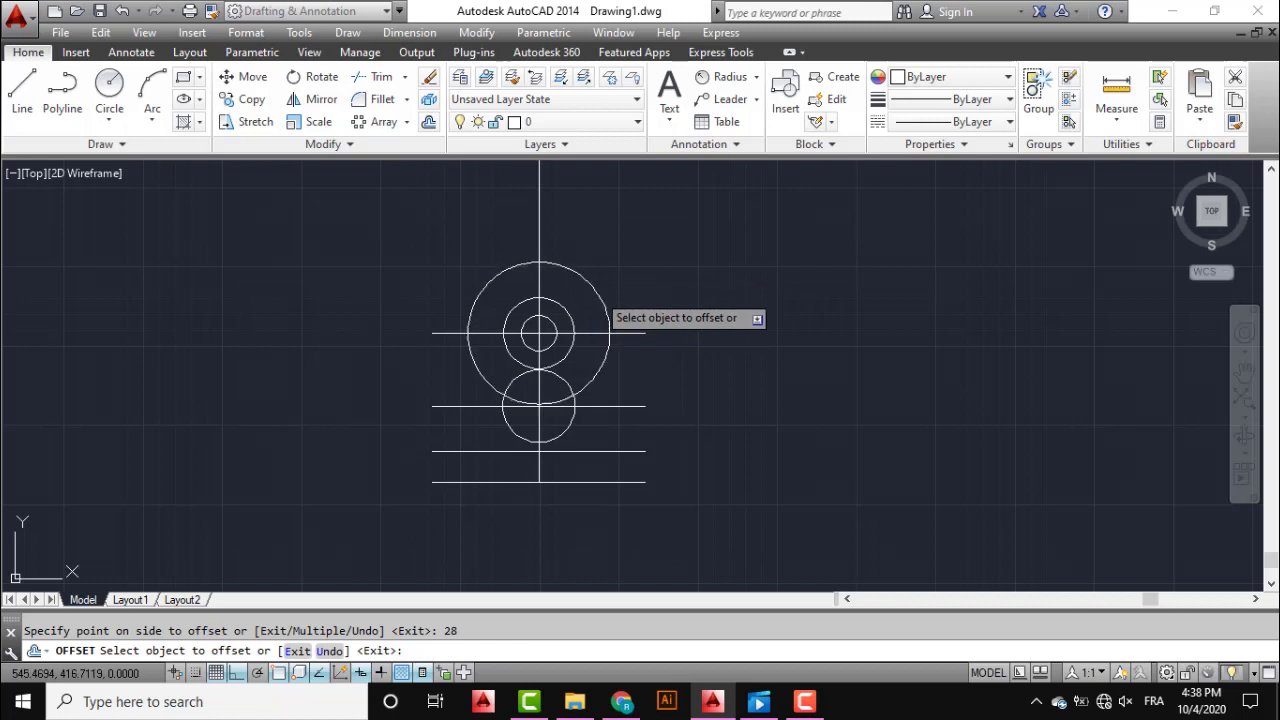
left_click(596, 293)
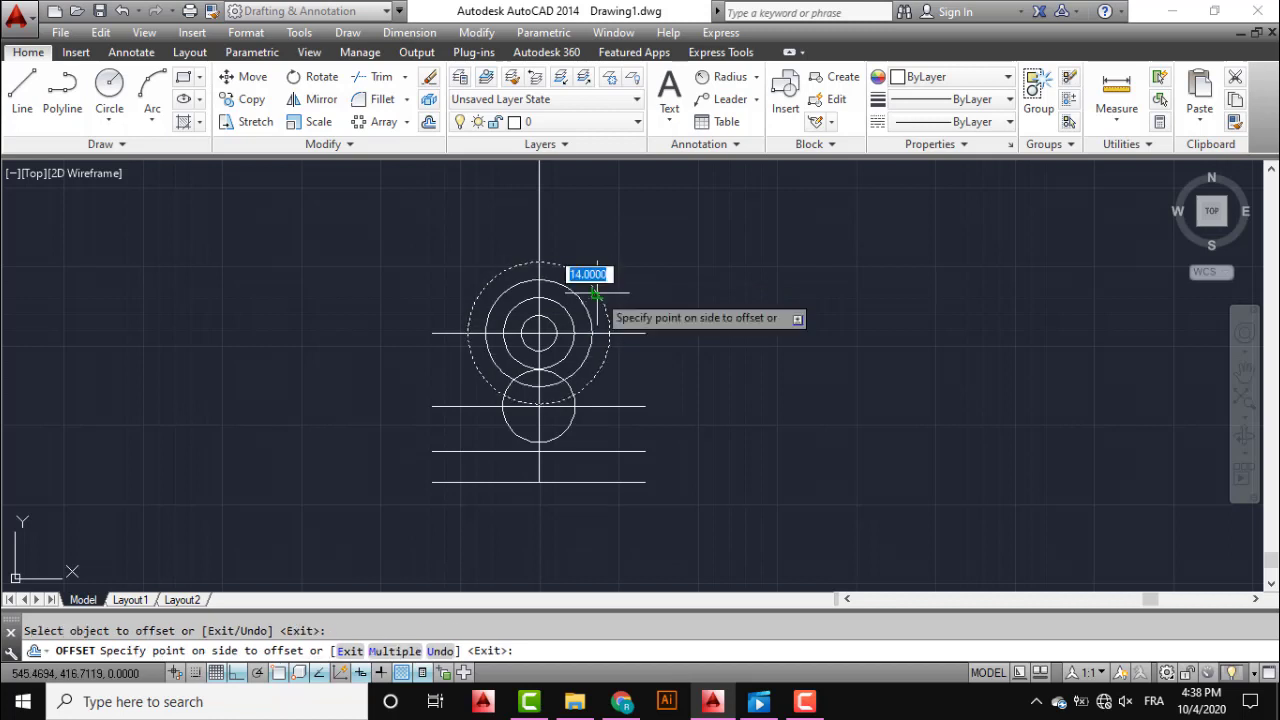
left_click(621, 237)
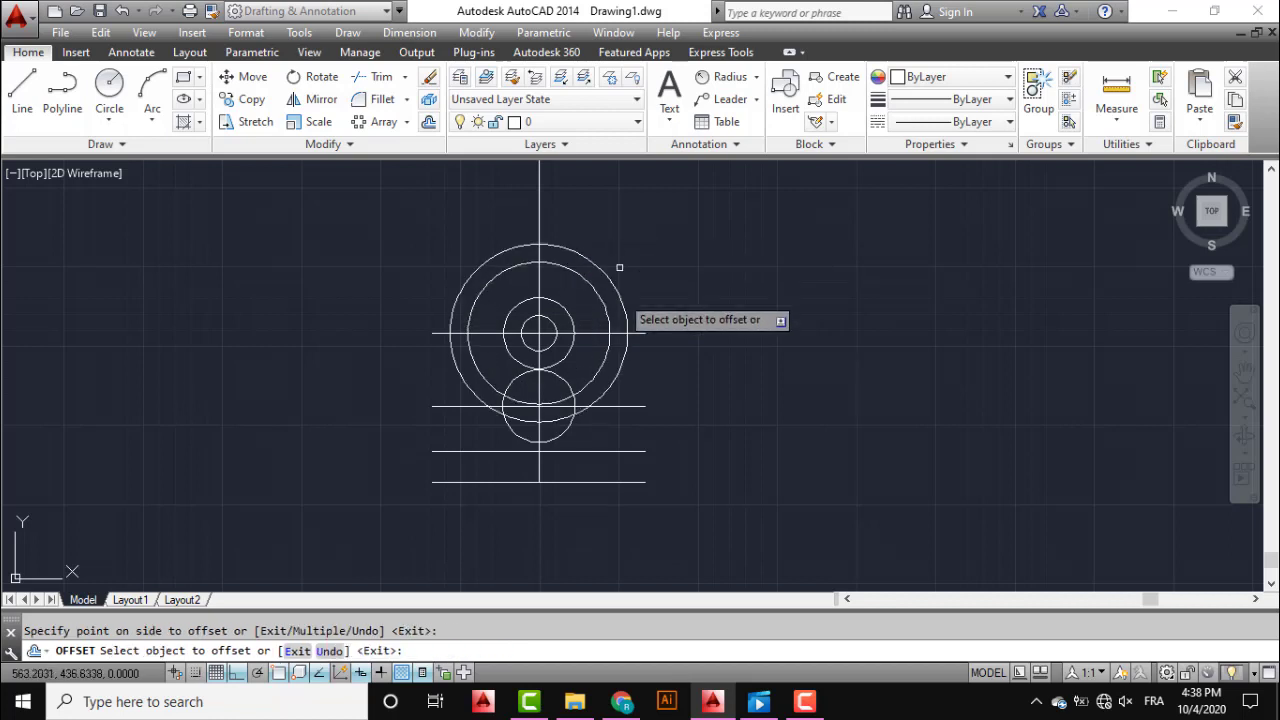
middle_click_drag(616, 316, 573, 289)
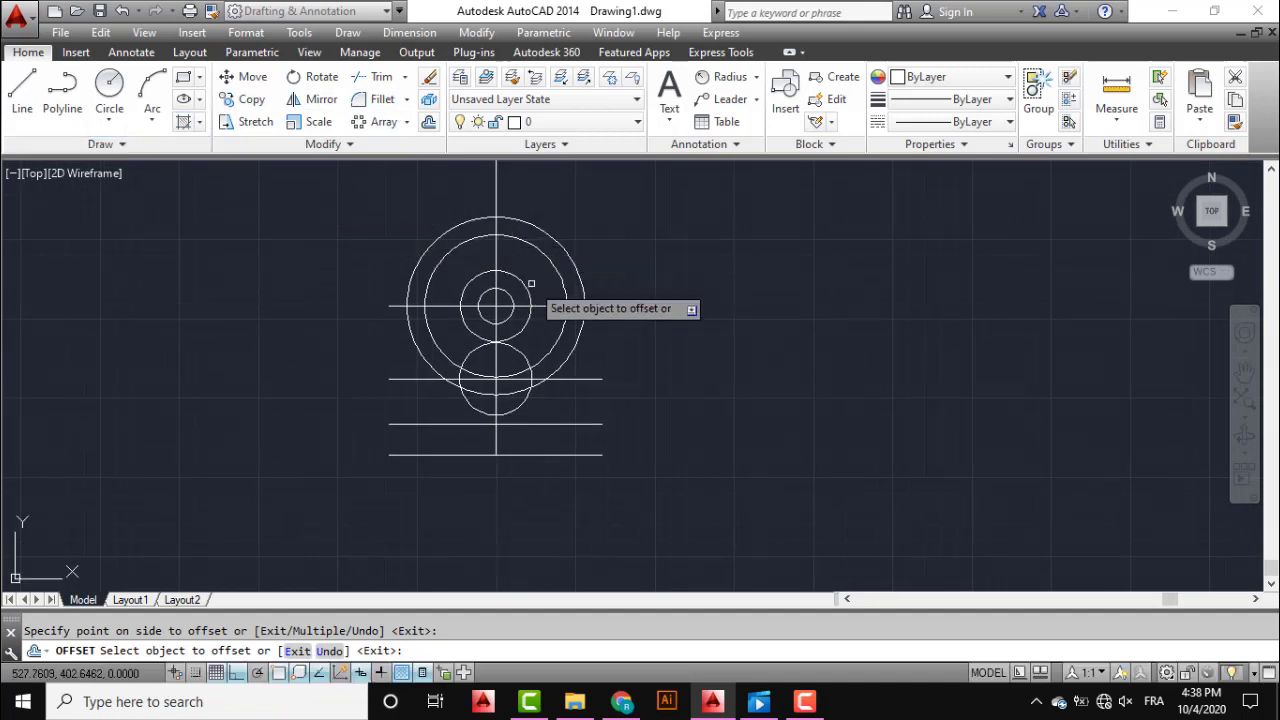
middle_click_drag(531, 284, 514, 303)
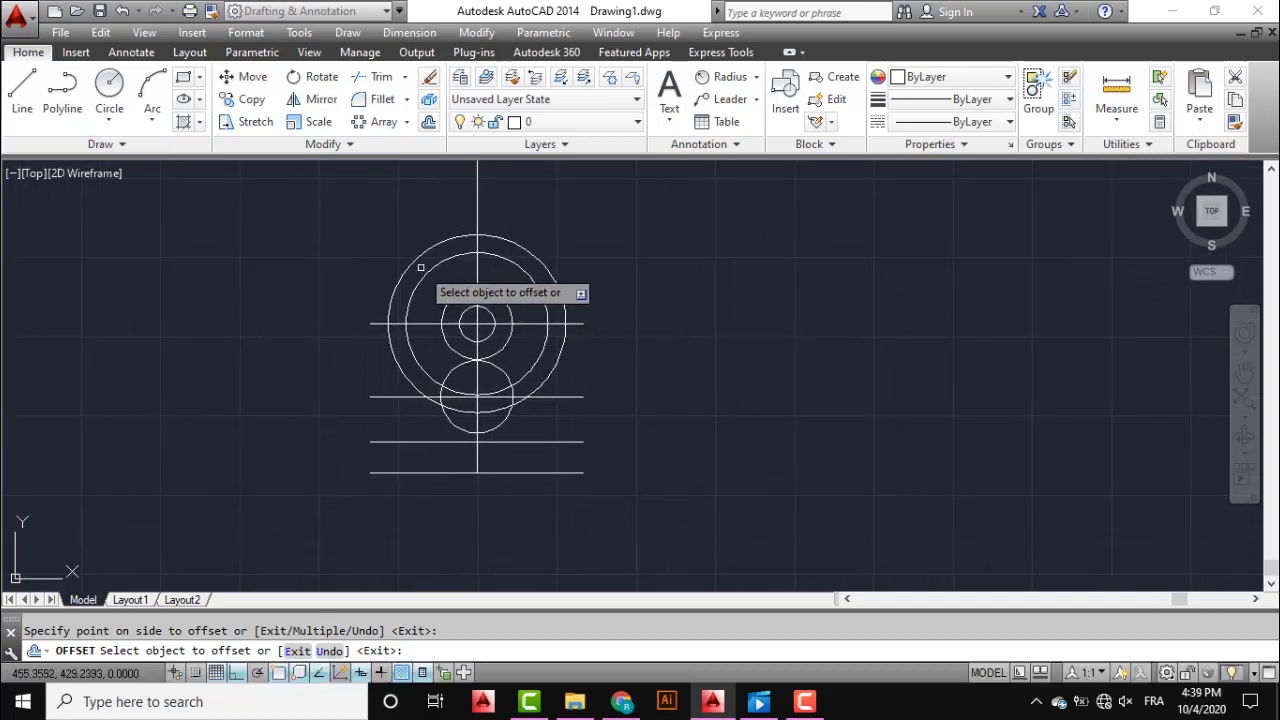
key("Escape")
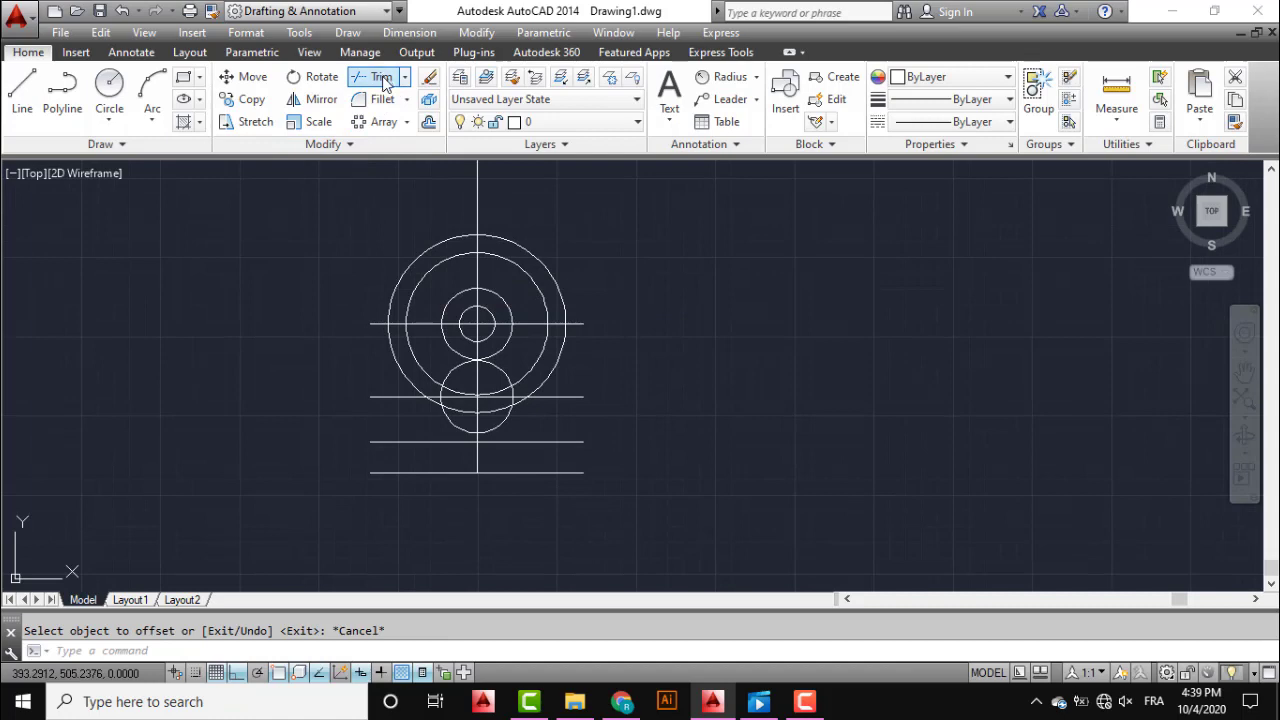
- Trim the lower arcs of the two inner rings and the horizontal line pieces through the slot
left_click(375, 76)
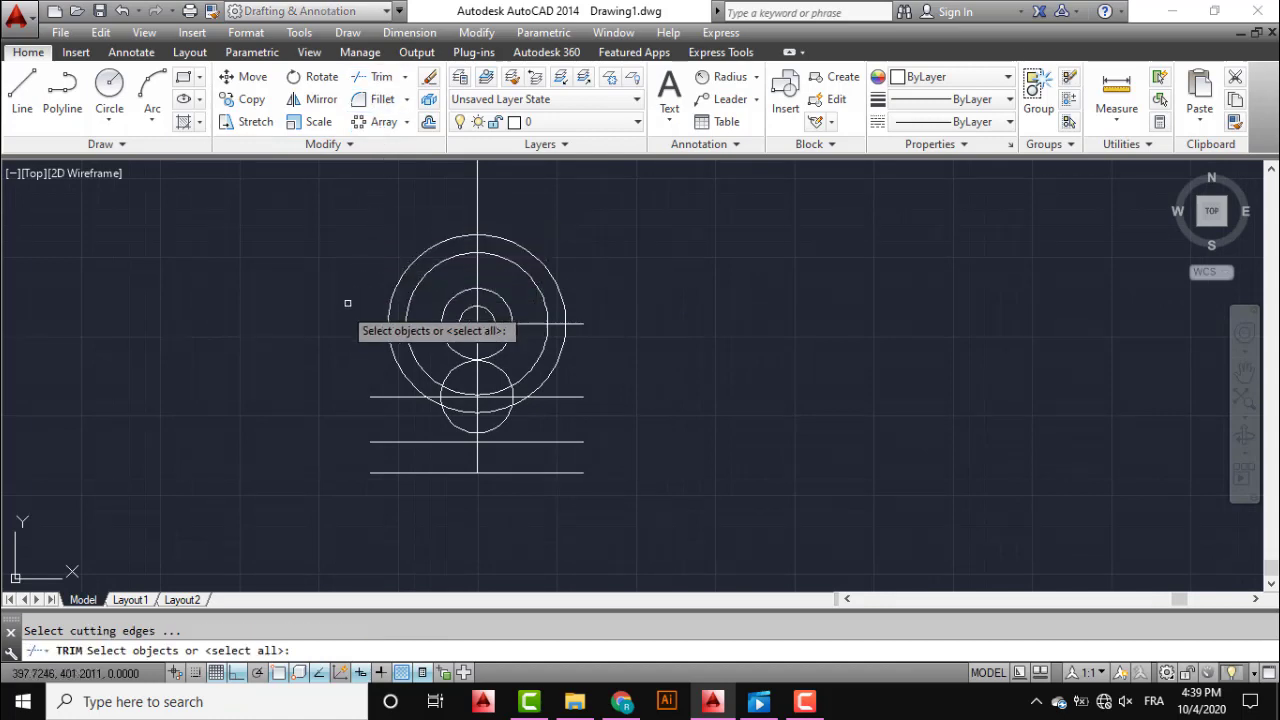
key("Return")
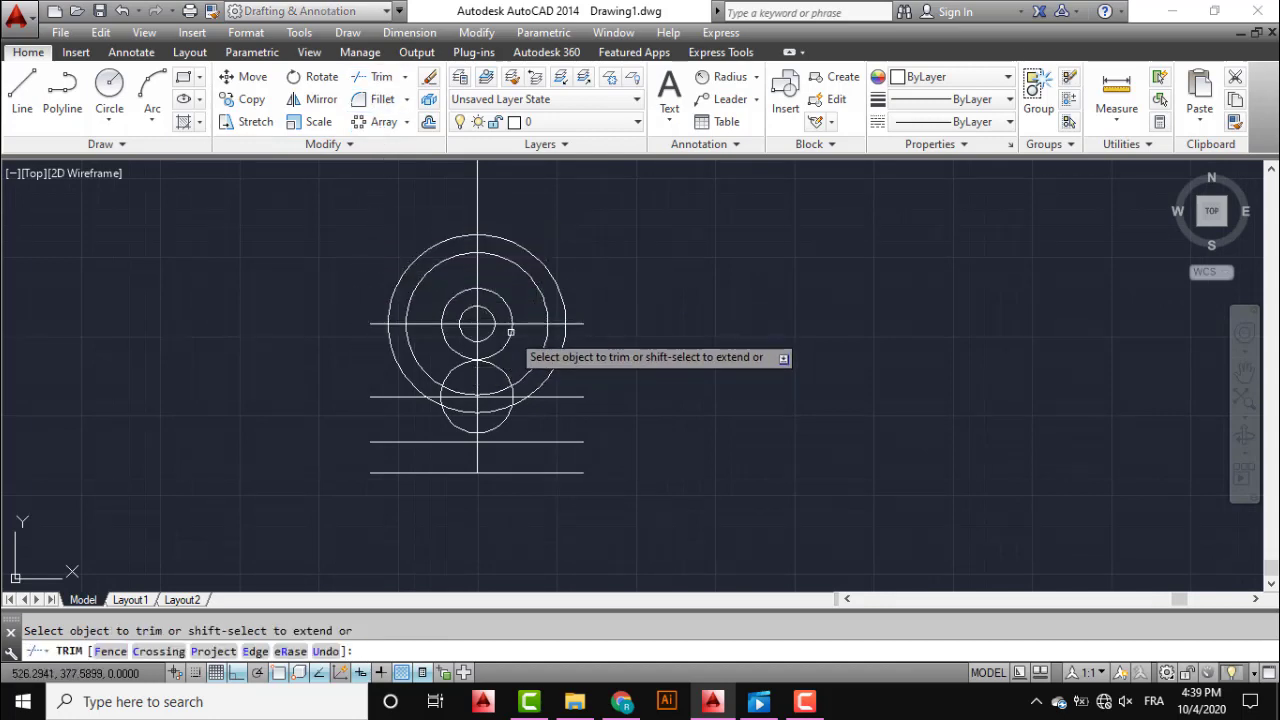
left_click(513, 333)
left_click(545, 346)
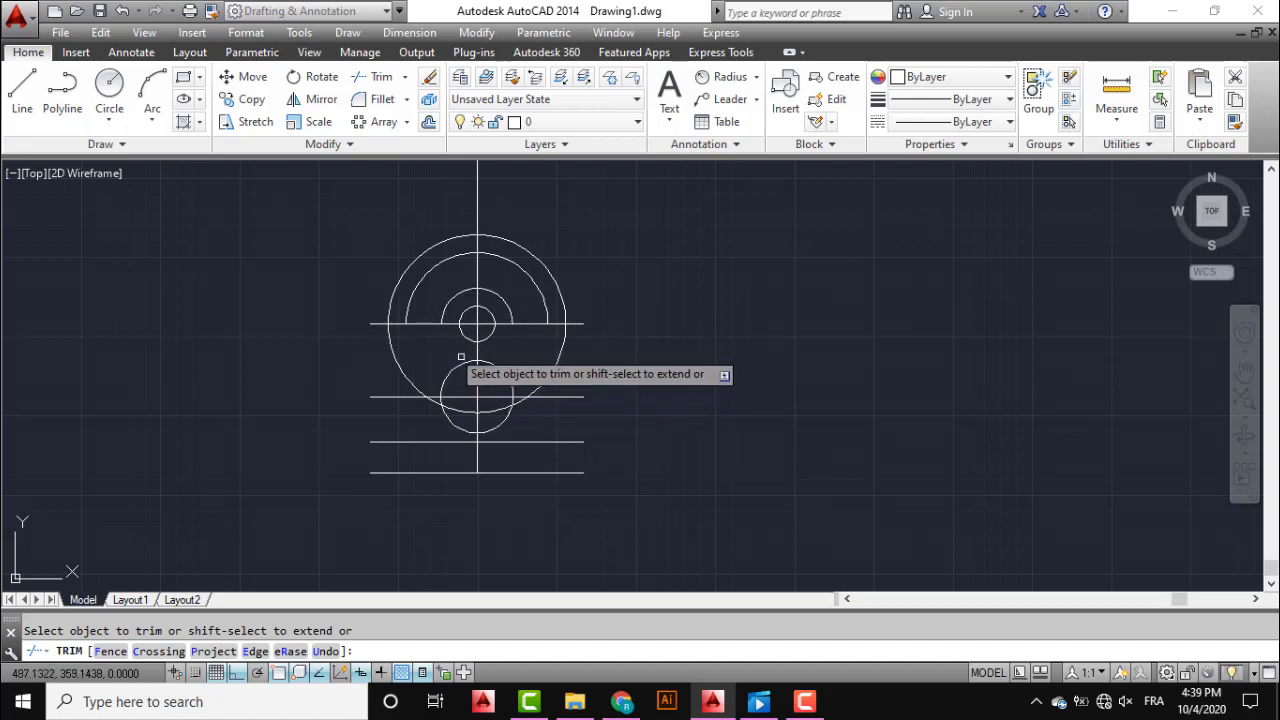
left_click(377, 323)
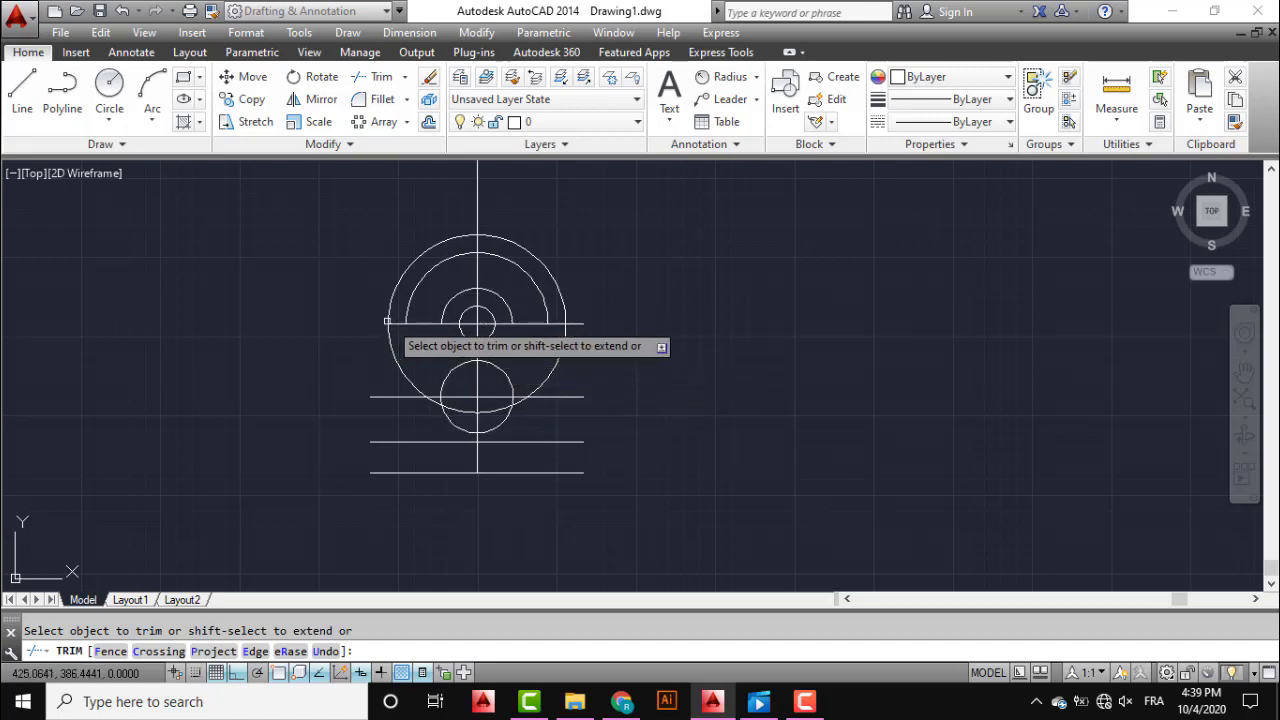
left_click(394, 323)
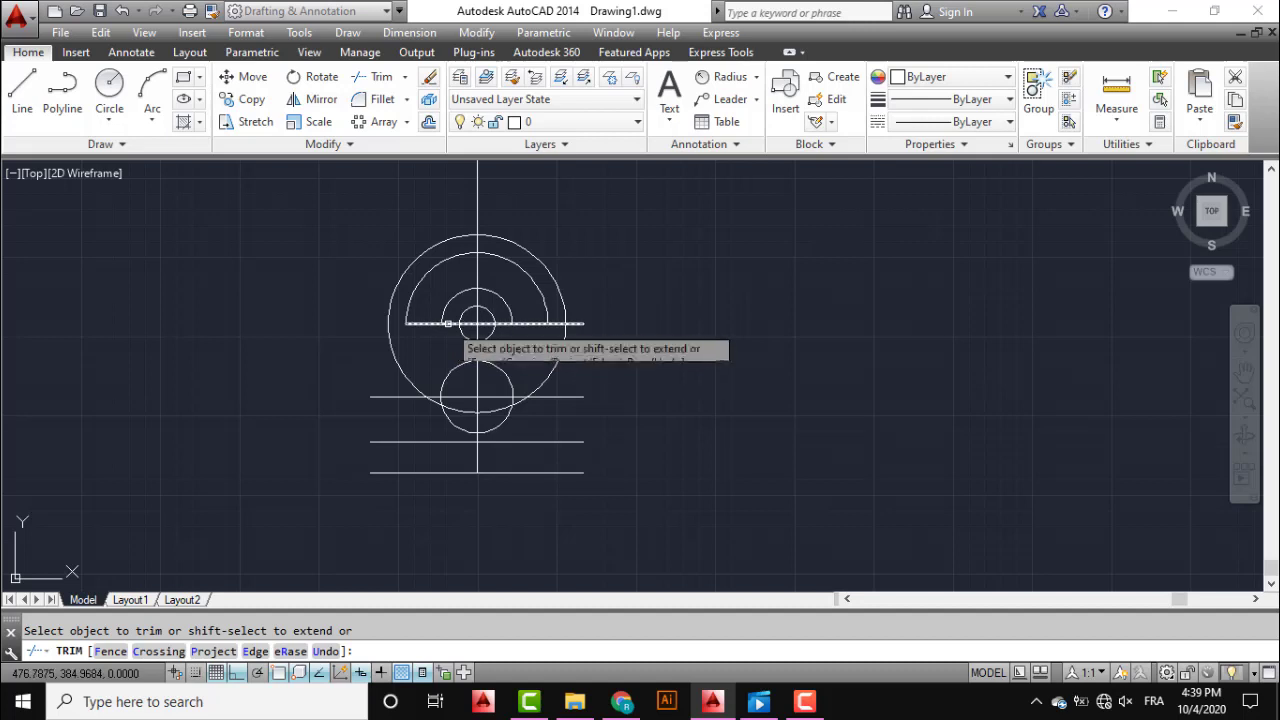
left_click(451, 324)
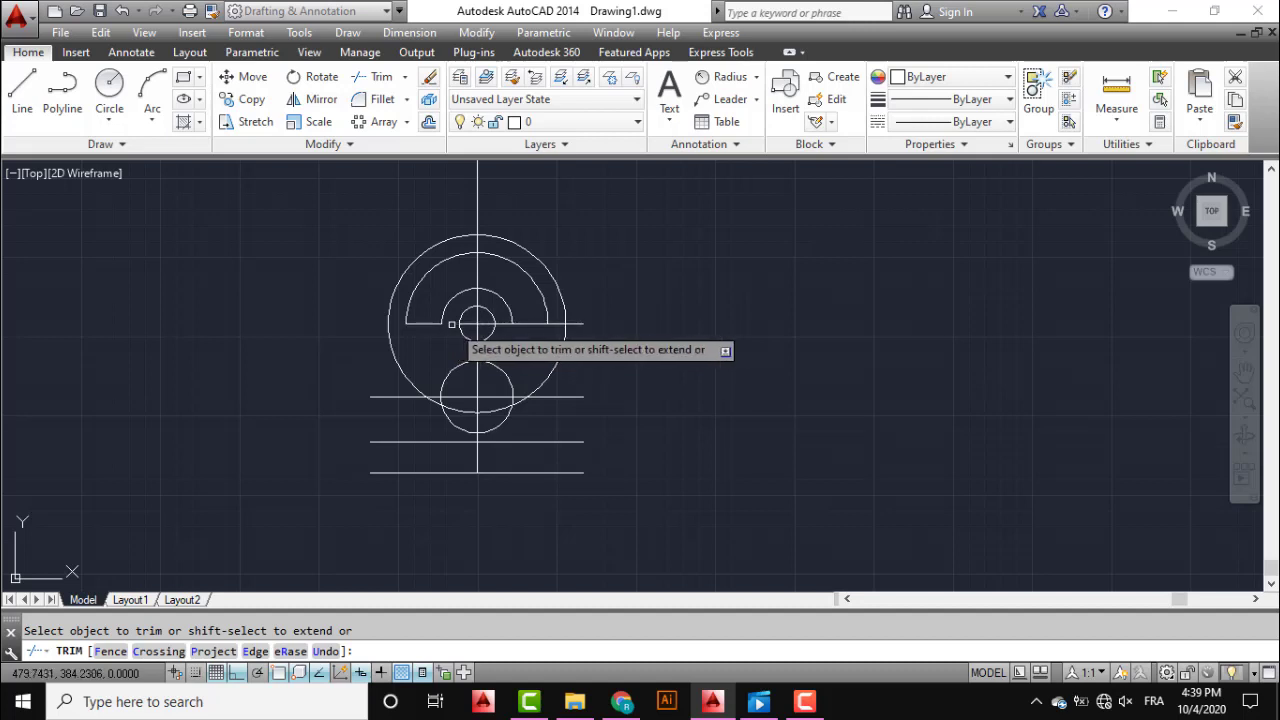
left_click(565, 323)
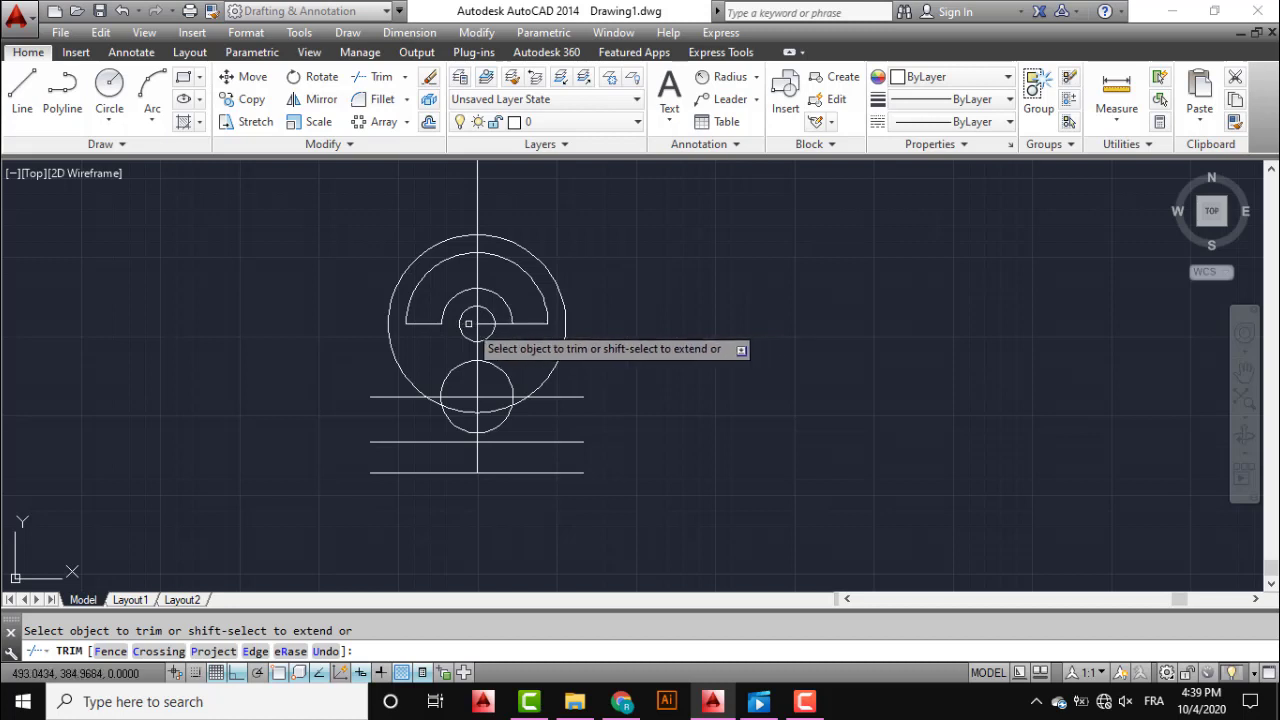
left_click(487, 323)
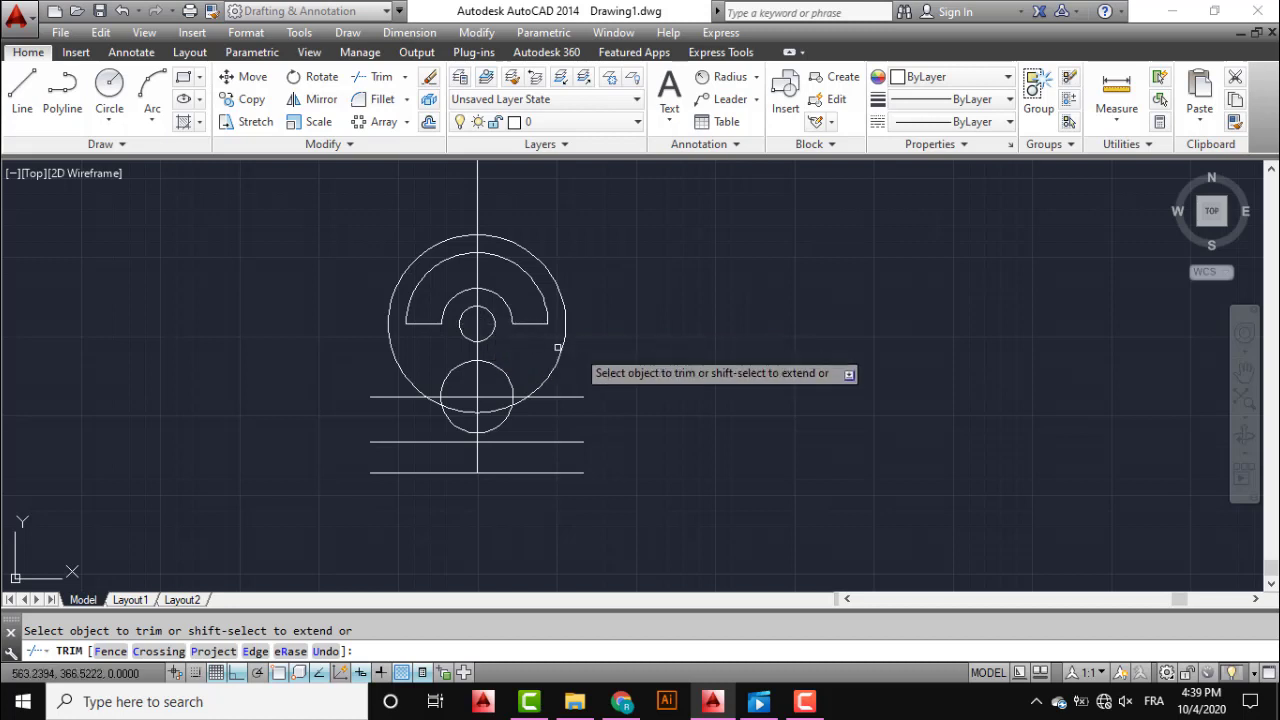
key("Return")
middle_click_drag(568, 335, 570, 410)
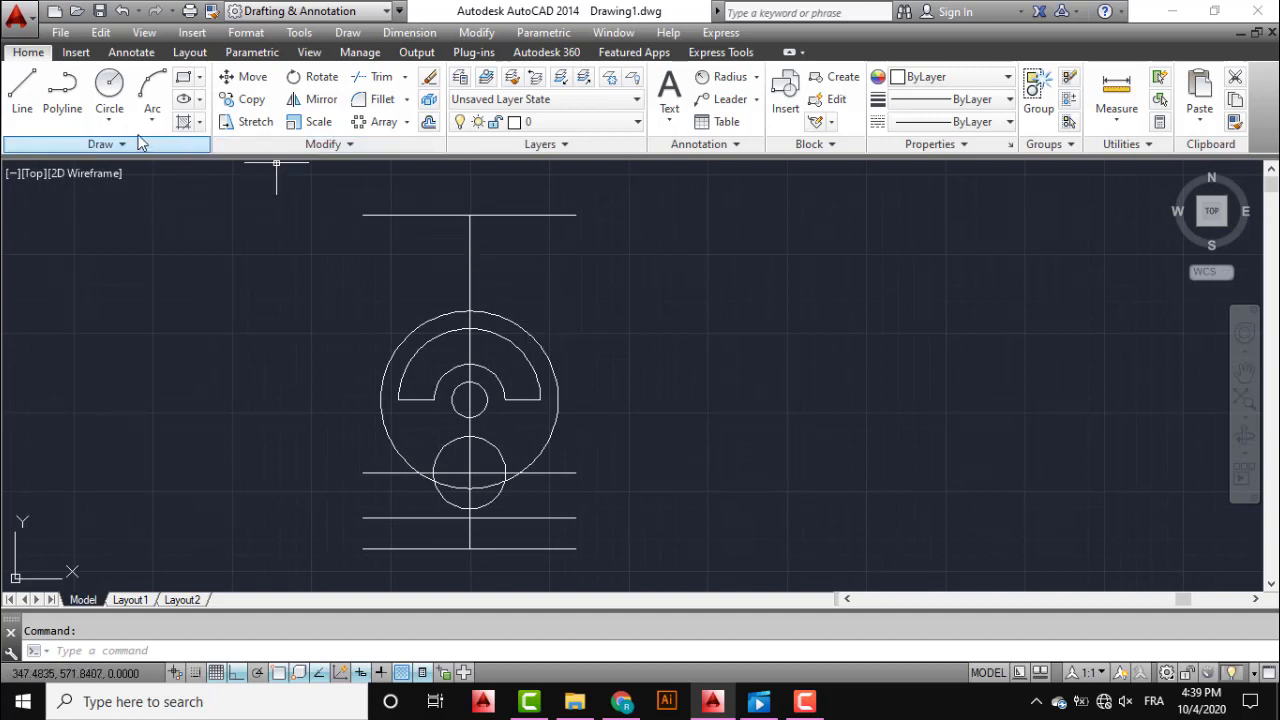
- Draw a 36.7-diameter circle where the top line meets the centre line
left_click(109, 120)
left_click(127, 190)
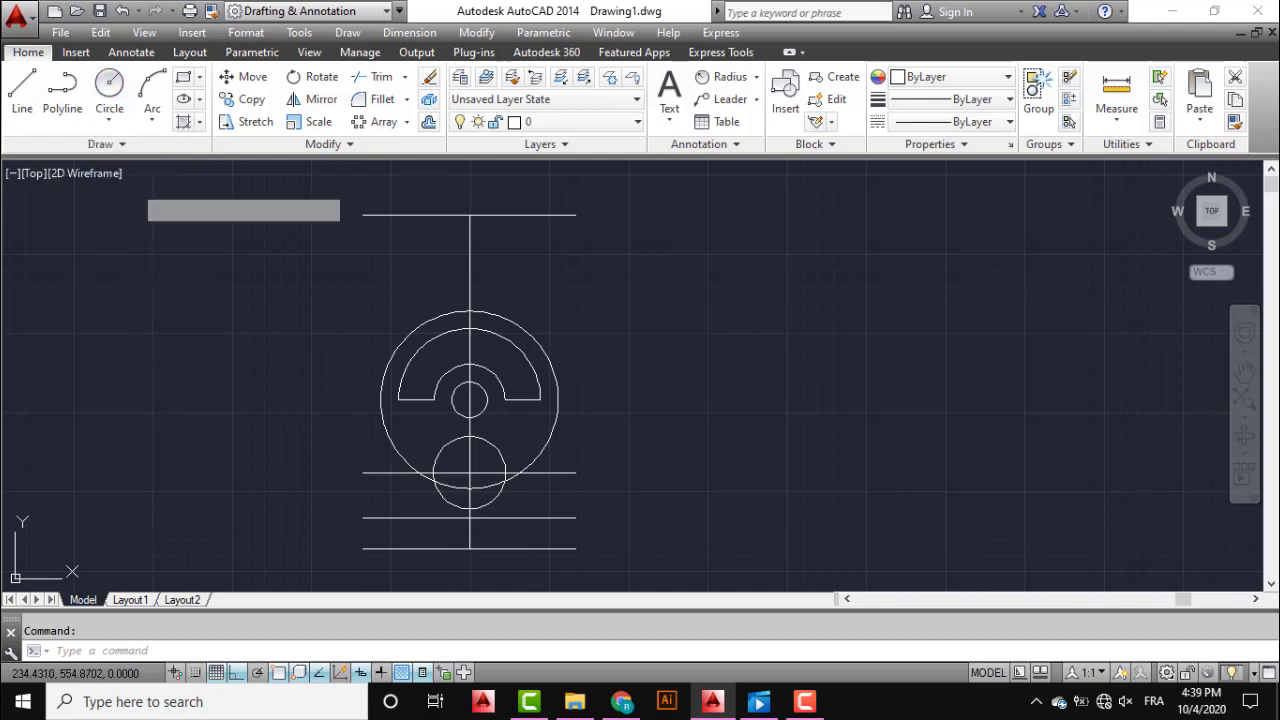
left_click(469, 214)
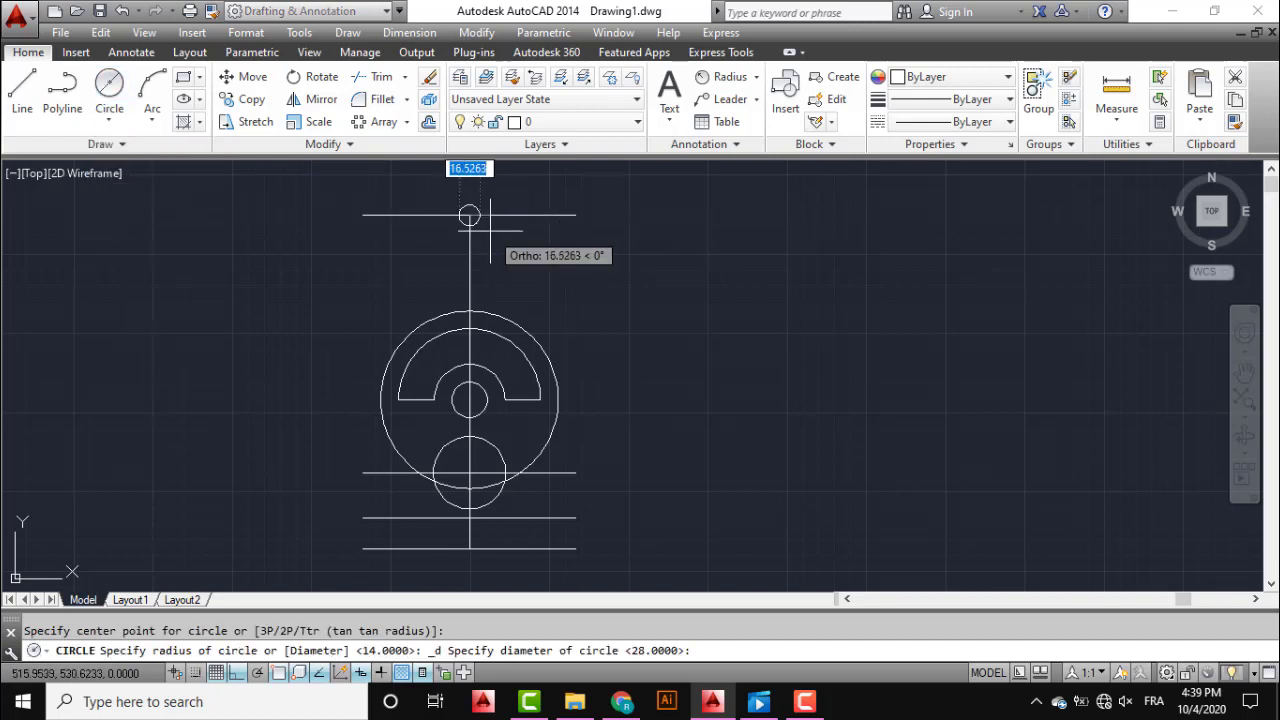
key("BackSpace")
type("36.7")
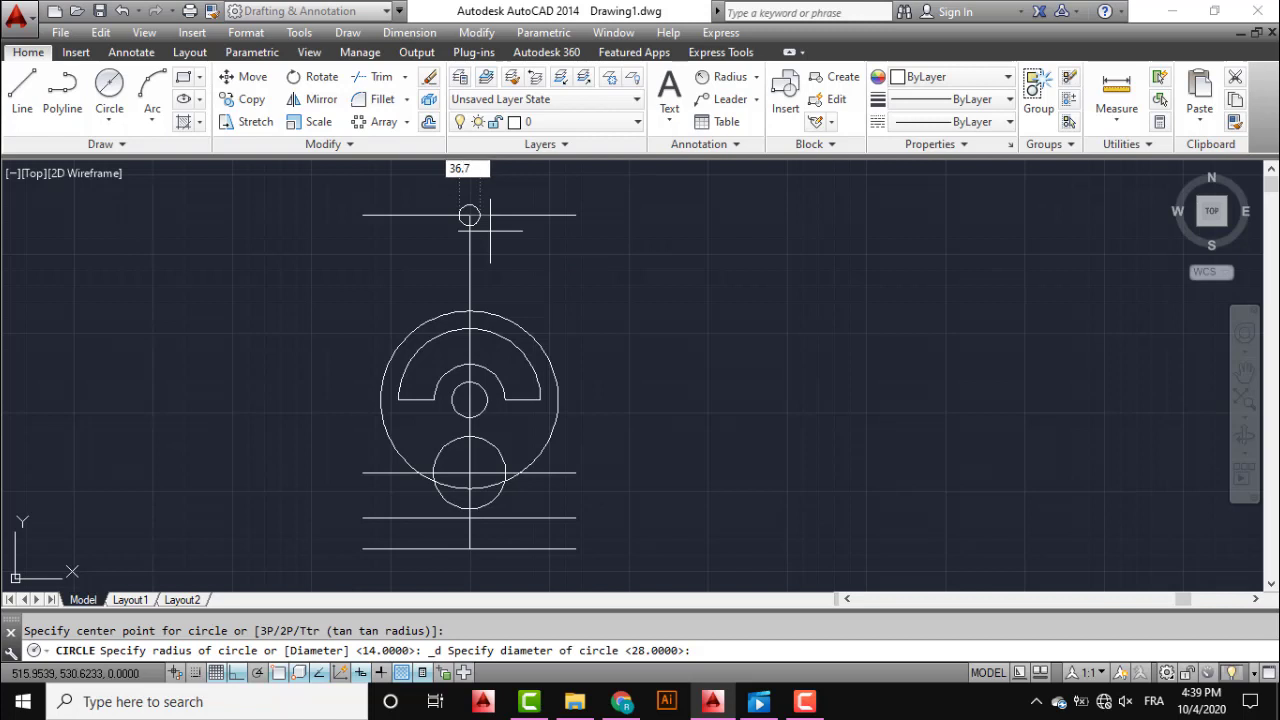
key("Return")
middle_click_drag(490, 231, 472, 283)
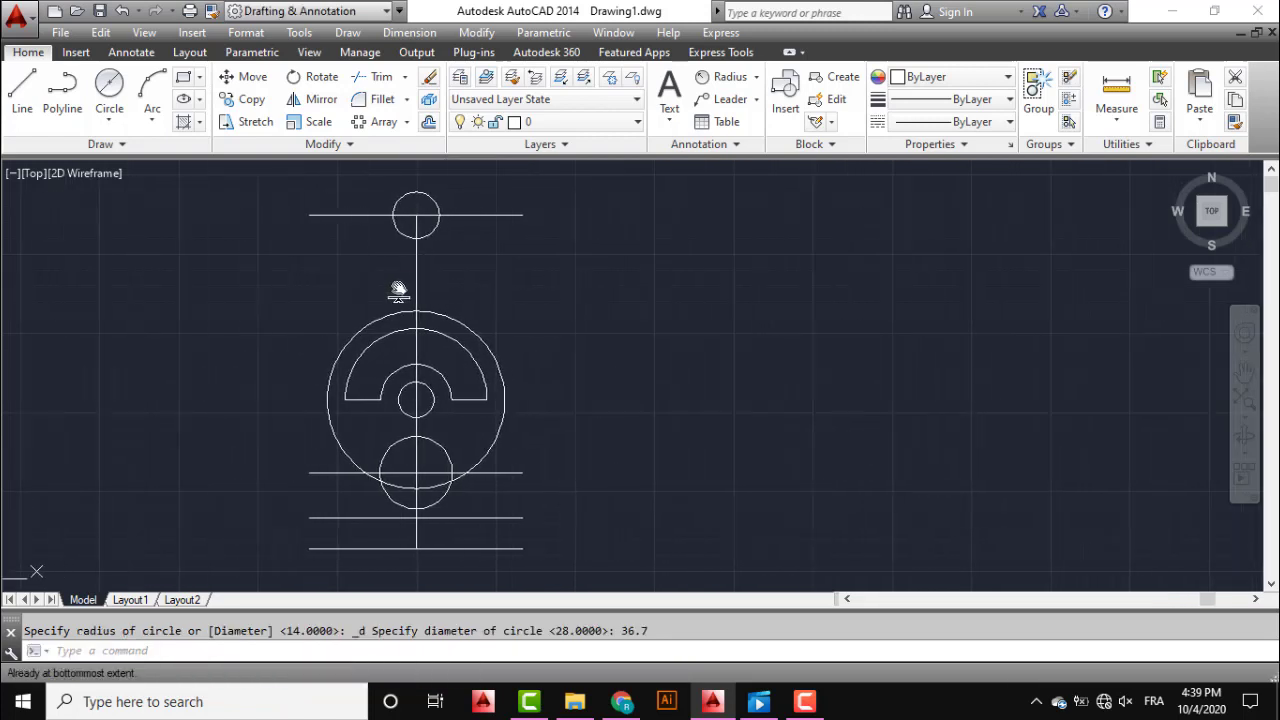
- Draw a radius-31.6 circle concentric with the top lug hole
scroll(411, 249, "up", 1)
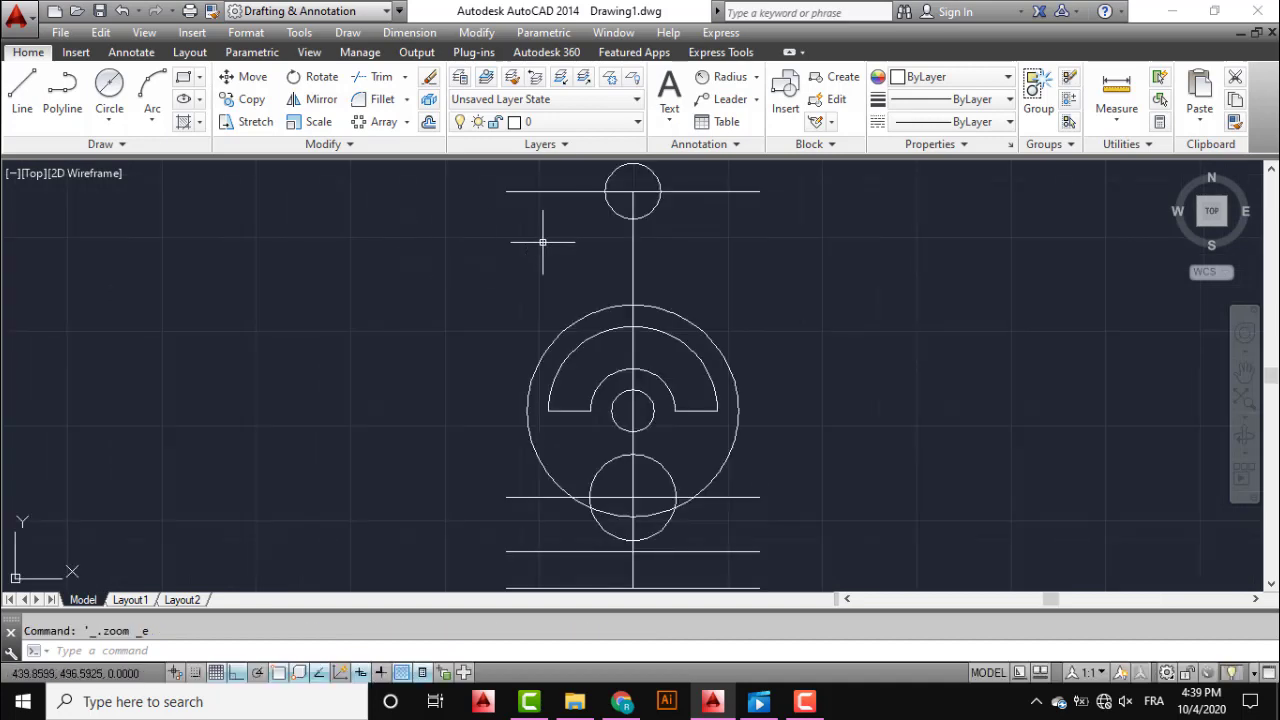
scroll(420, 300, "up", 3)
middle_click_drag(462, 247, 387, 284)
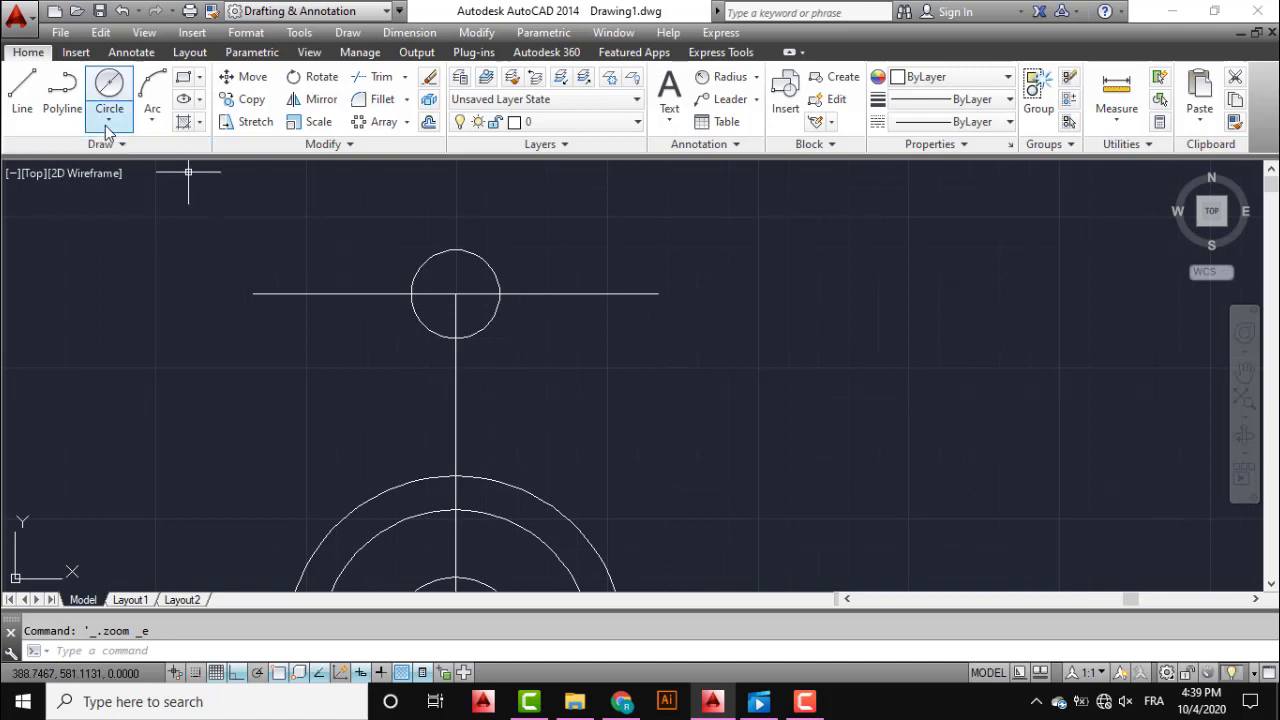
left_click(109, 121)
left_click(120, 149)
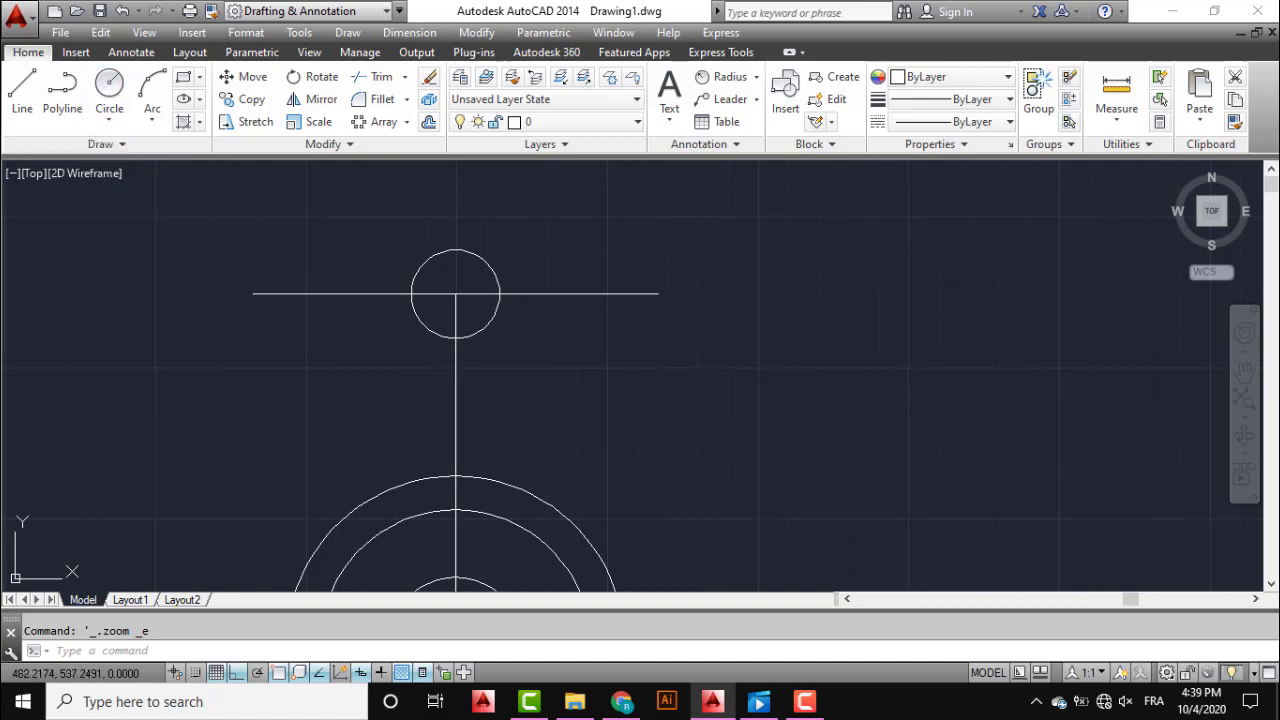
left_click(455, 294)
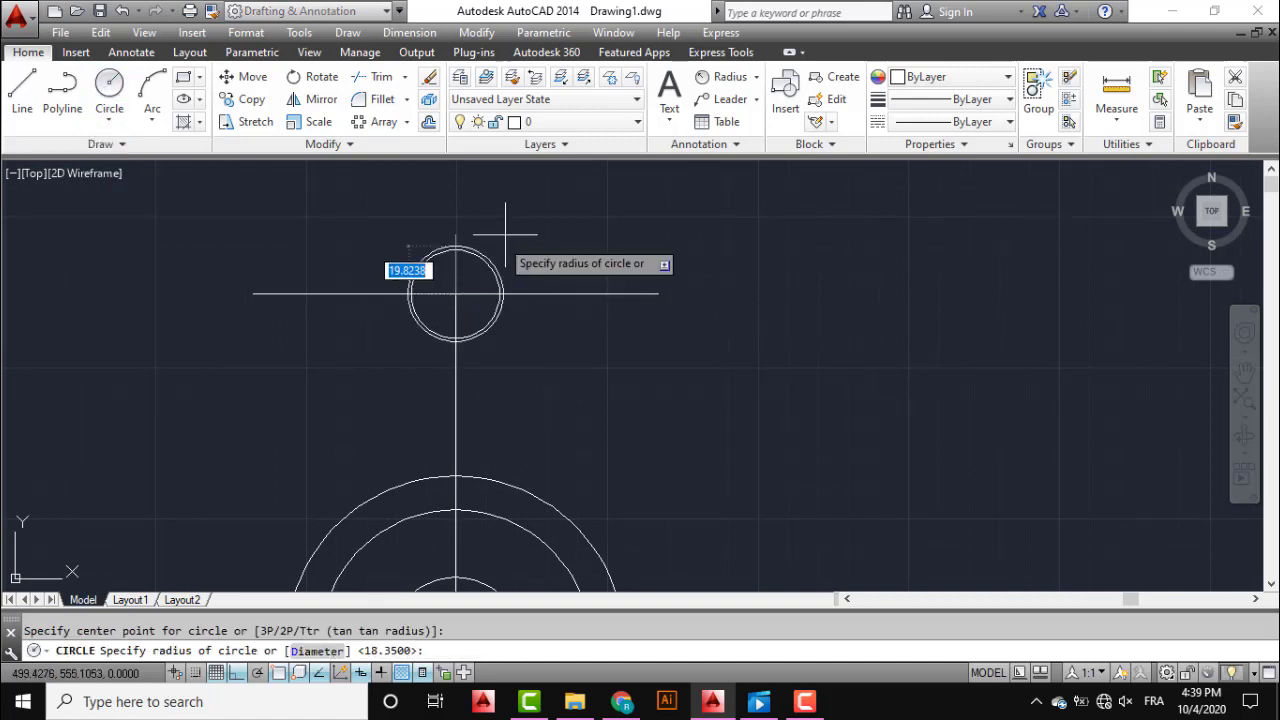
type("31.6")
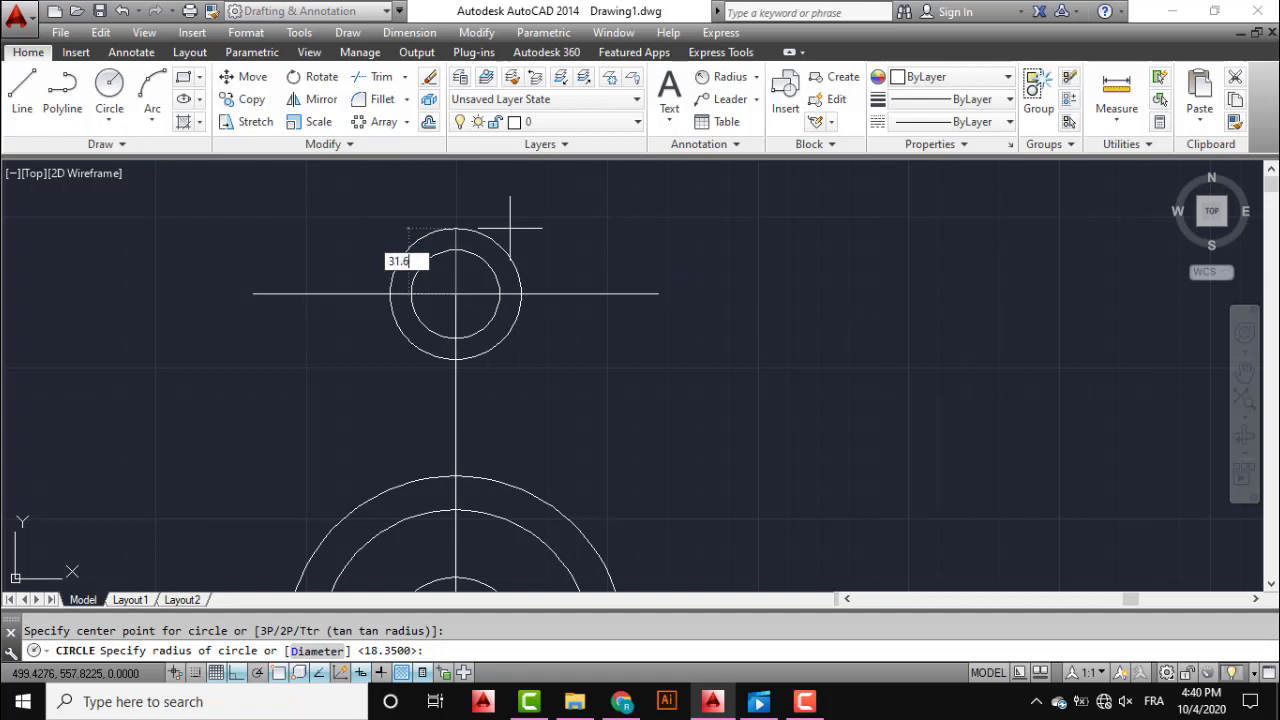
key("Return")
scroll(509, 228, "down", 1)
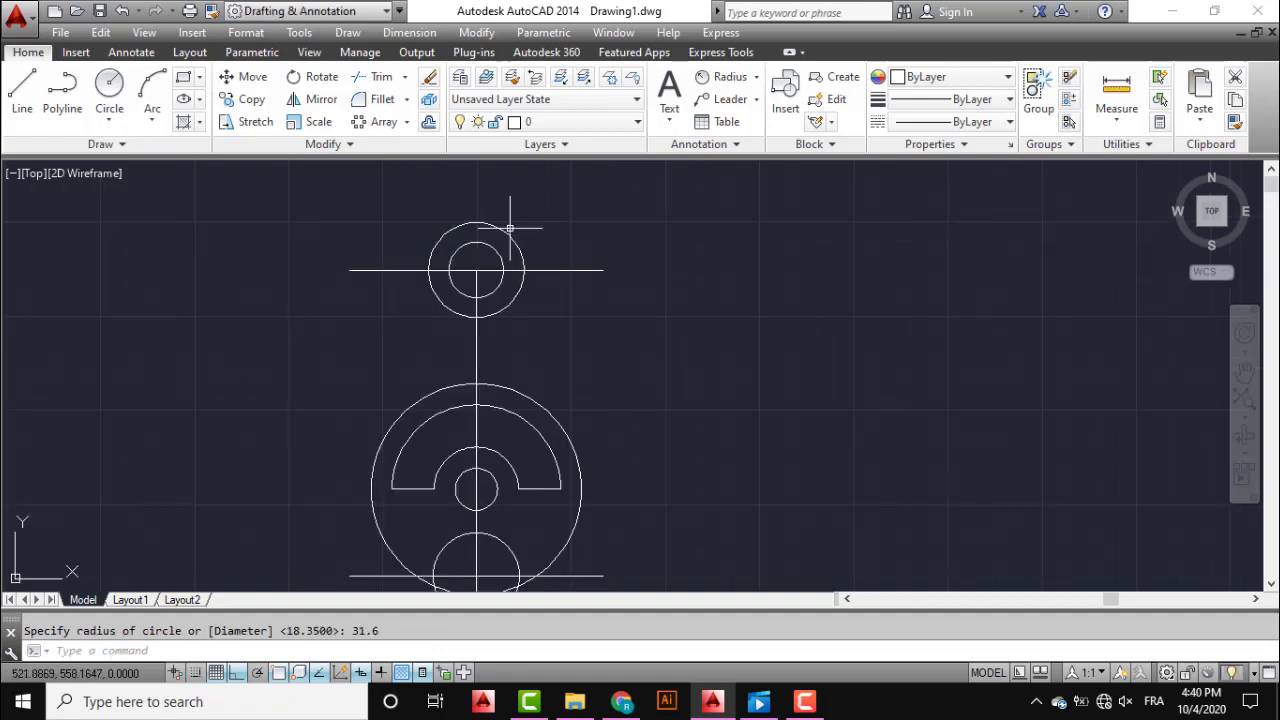
middle_click_drag(495, 273, 450, 267)
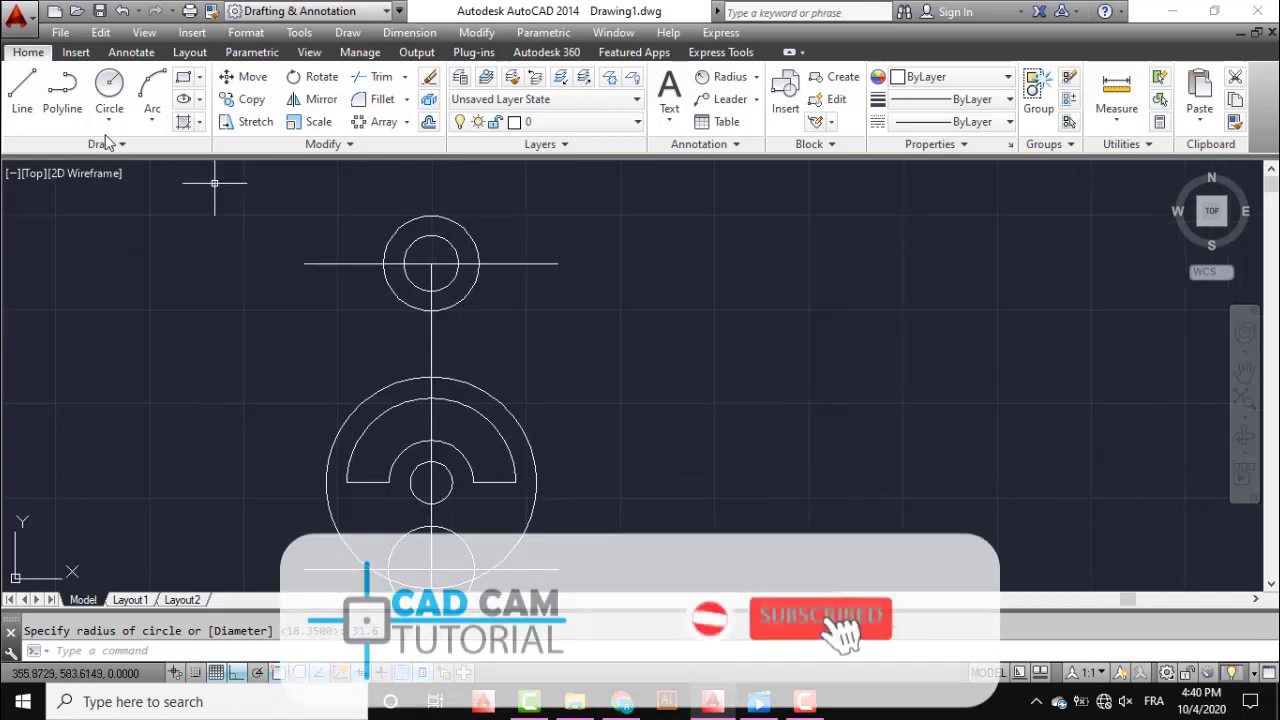
- Draw a vertical line from the outer lug circle's right side down to the large circle
left_click(22, 95)
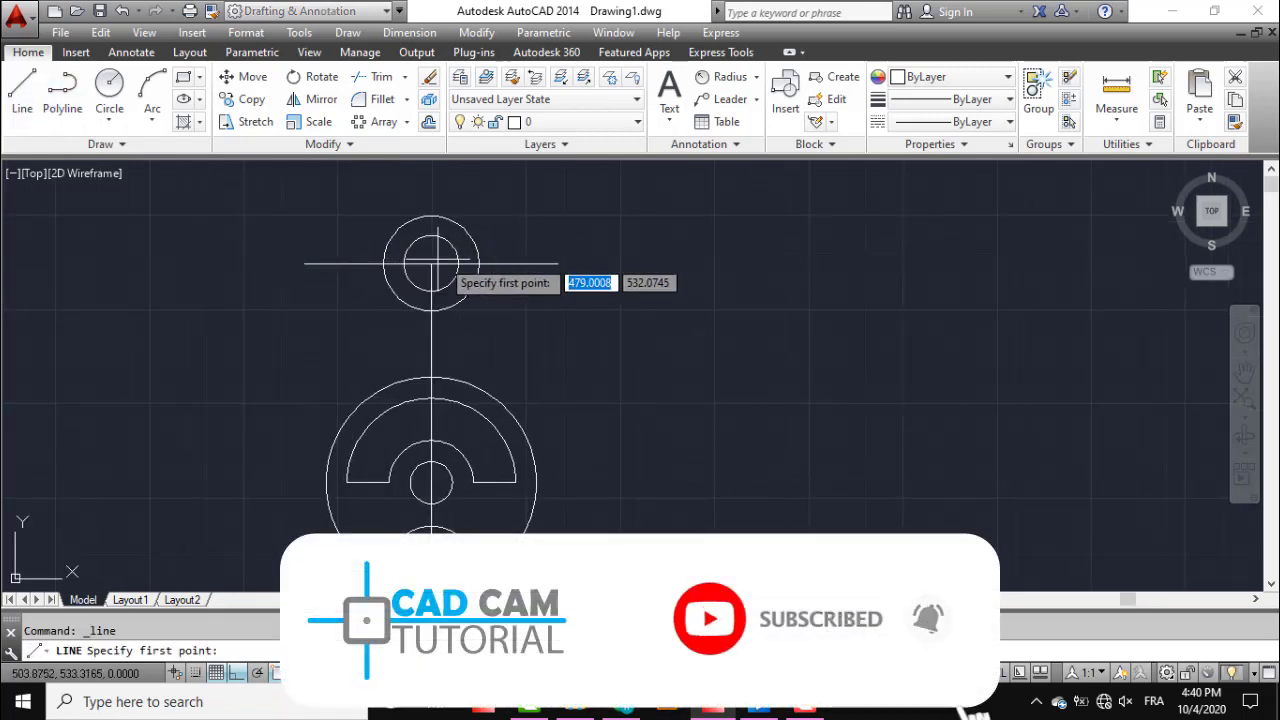
left_click(479, 263)
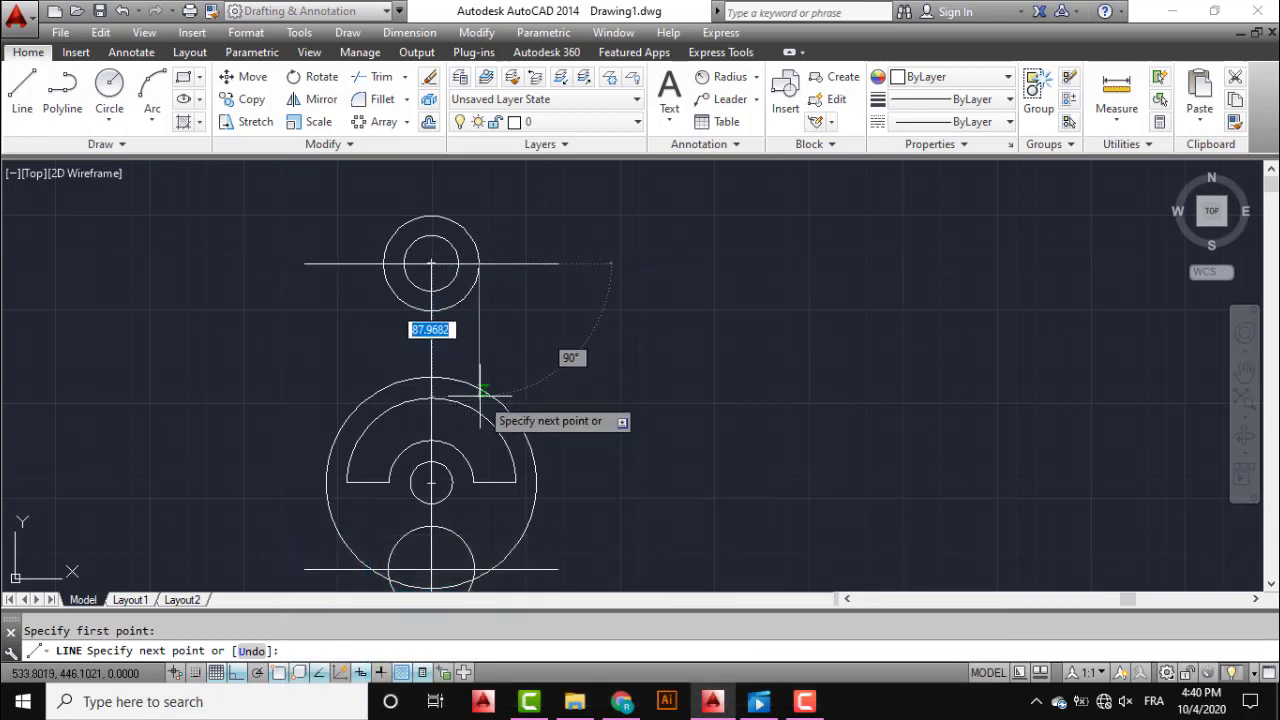
scroll(479, 401, "up", 5)
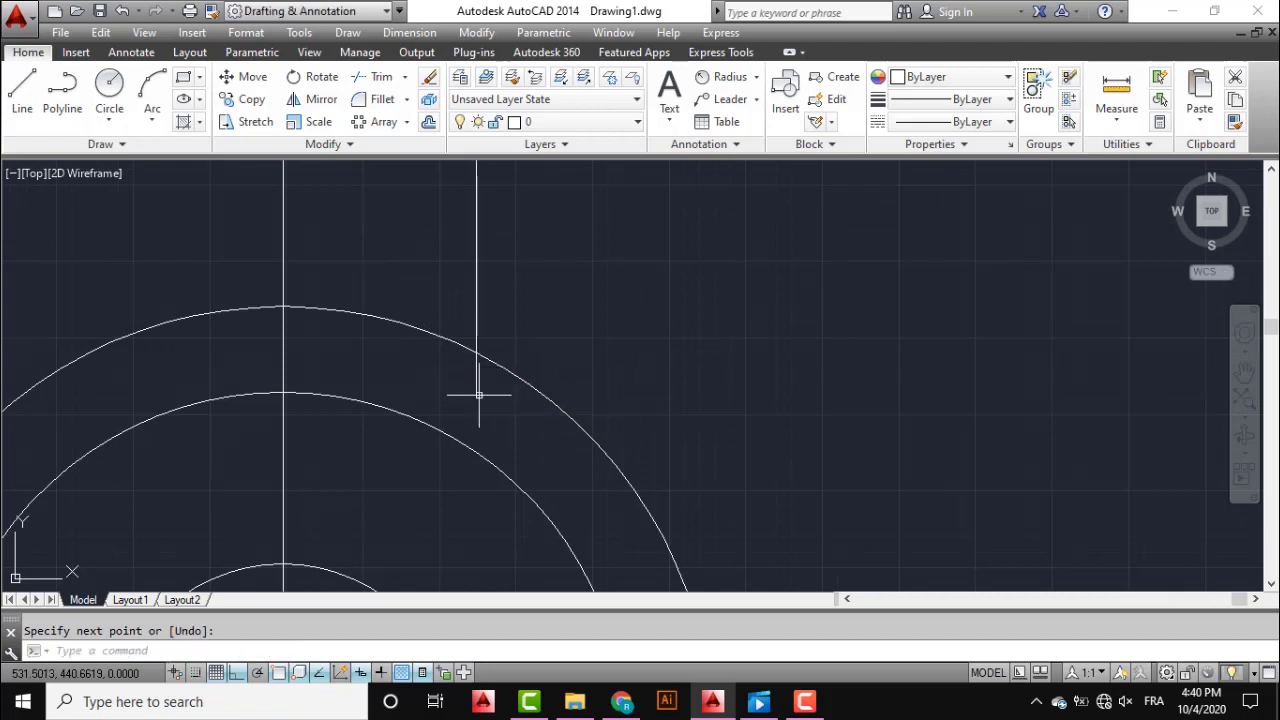
scroll(479, 395, "down", 6)
scroll(509, 391, "up", 2)
scroll(480, 350, "up", 1)
scroll(457, 314, "up", 1)
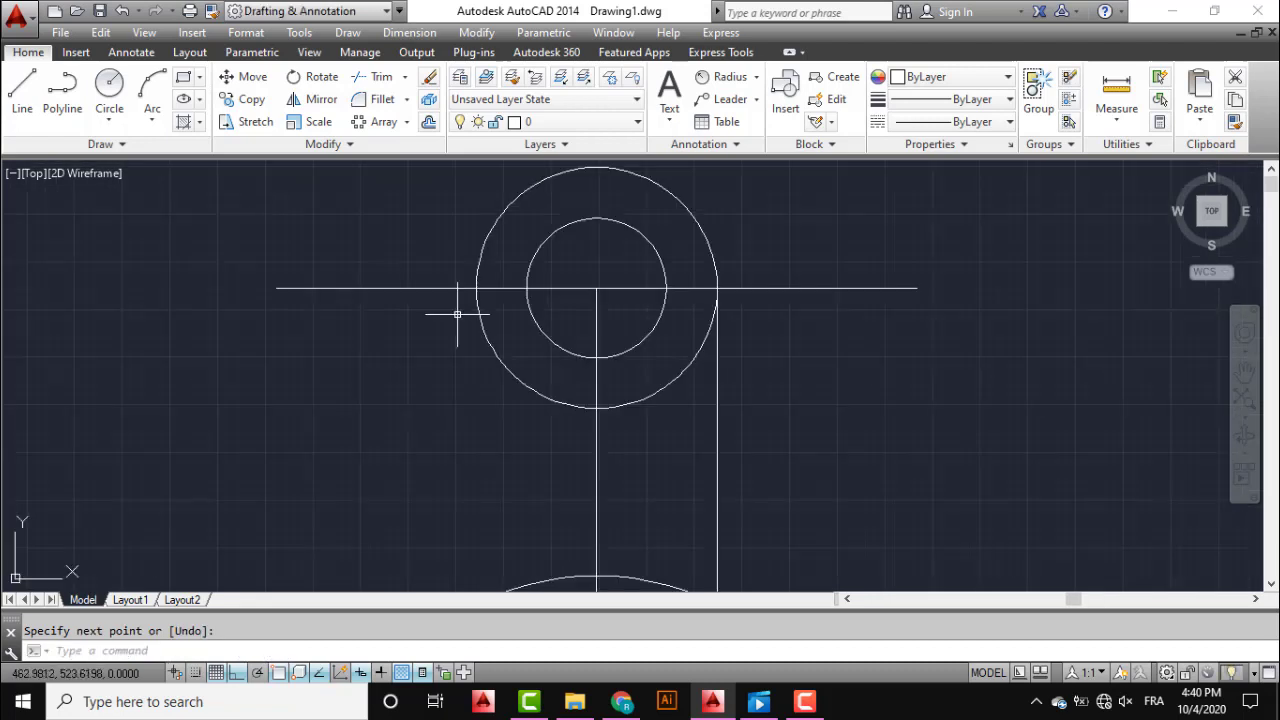
key("Return")
key("Return")
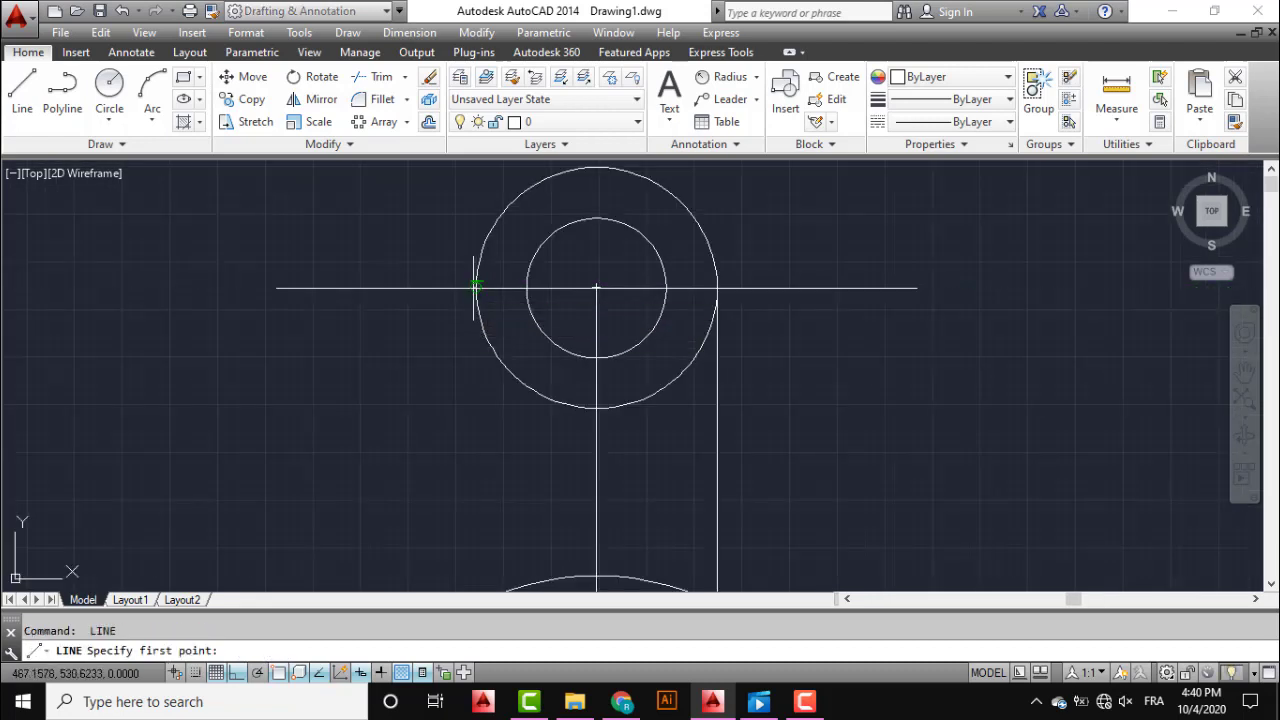
- Draw the matching vertical line from the lug circle's left side down to the large circle
left_click(476, 286)
scroll(430, 400, "down", 2)
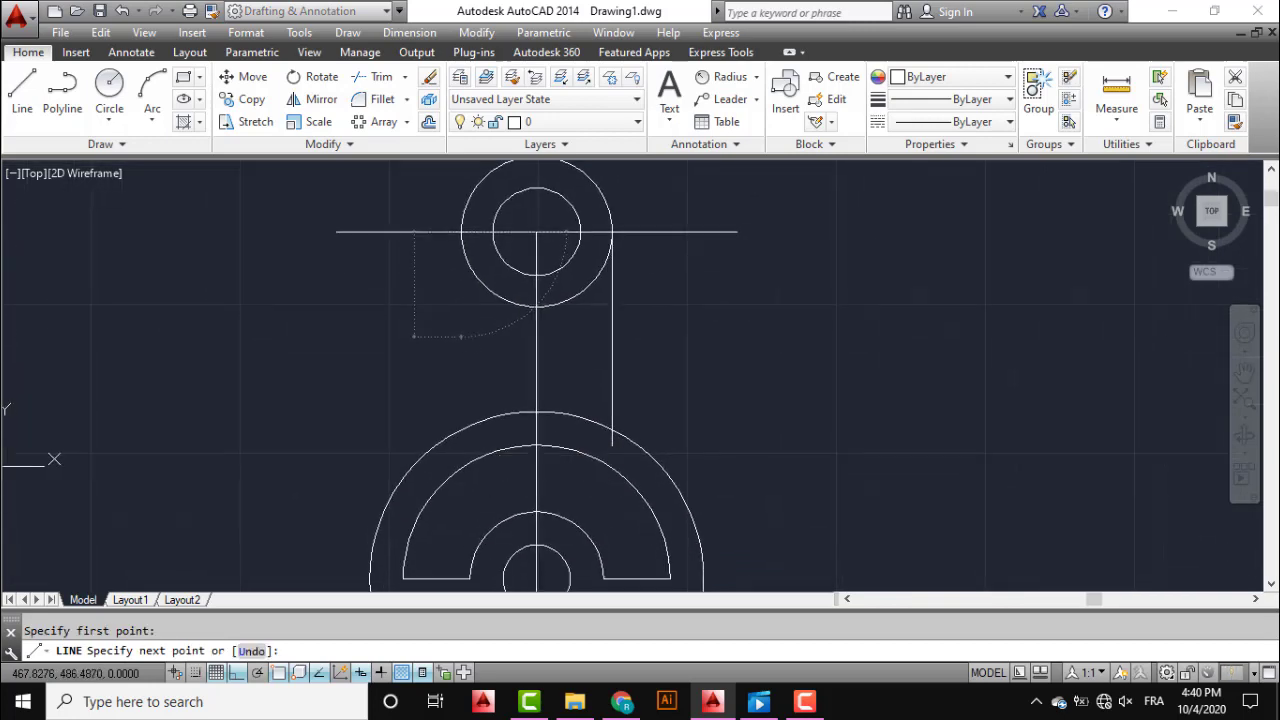
scroll(469, 404, "up", 2)
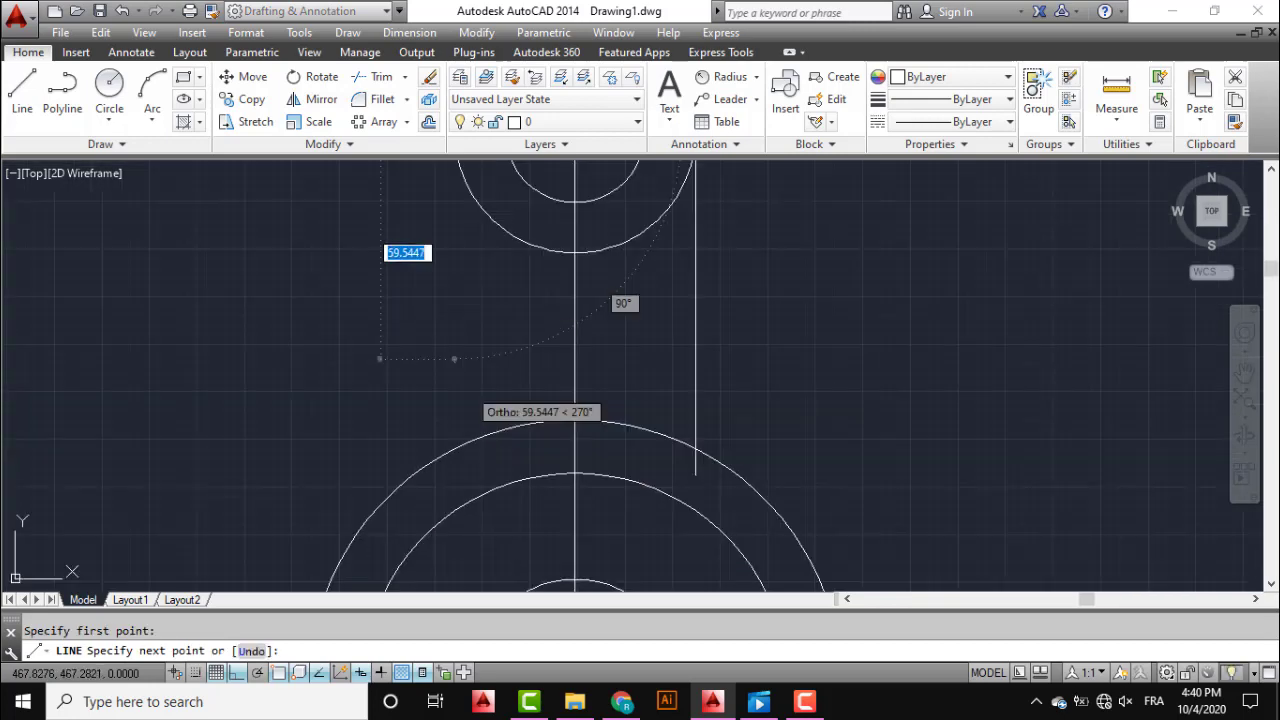
left_click(455, 474)
key("Escape")
scroll(463, 466, "down", 2)
middle_click_drag(477, 434, 535, 370)
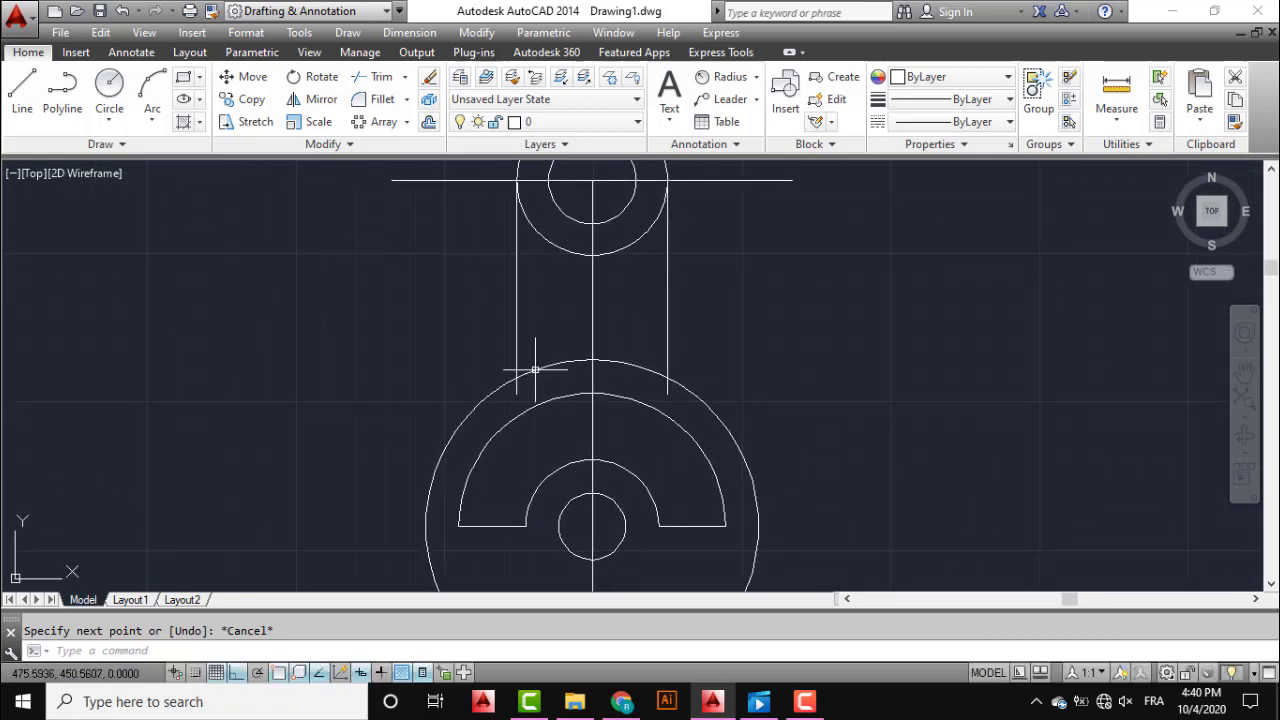
left_click(113, 133)
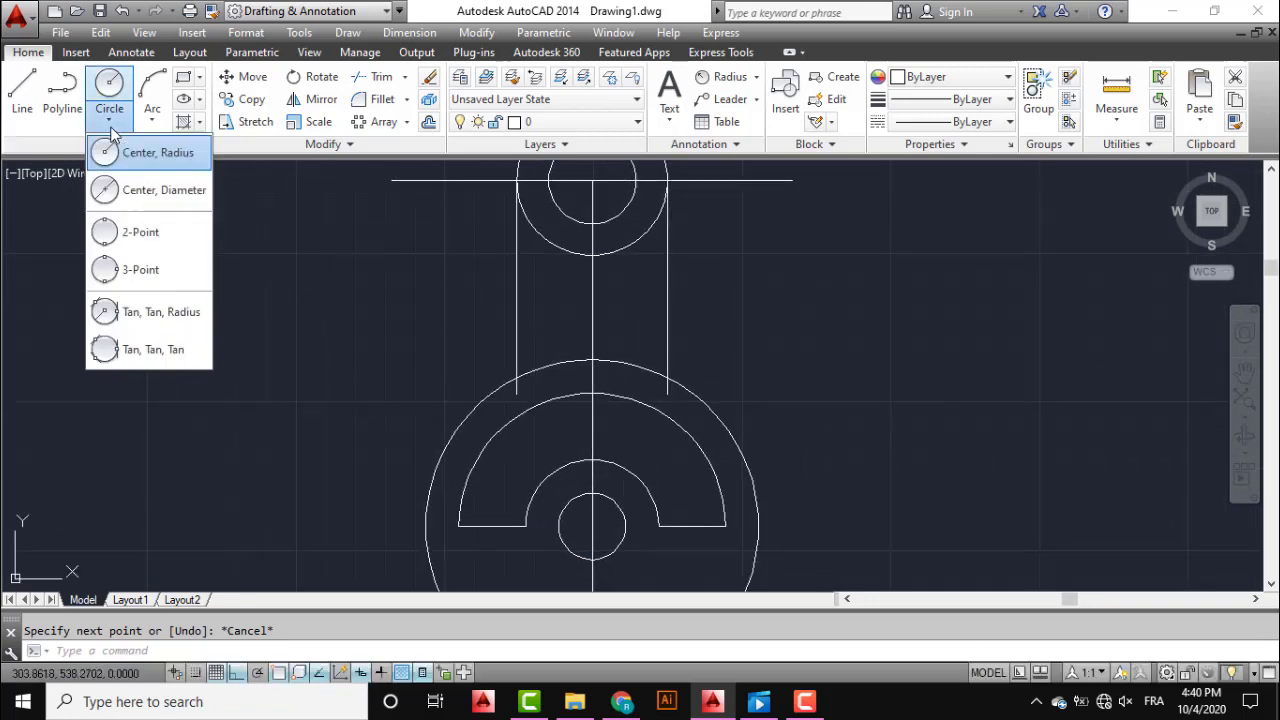
- Add a radius-60 circle tangent to the left arm line and the large outer circle
left_click(130, 318)
middle_click_drag(286, 309, 251, 189)
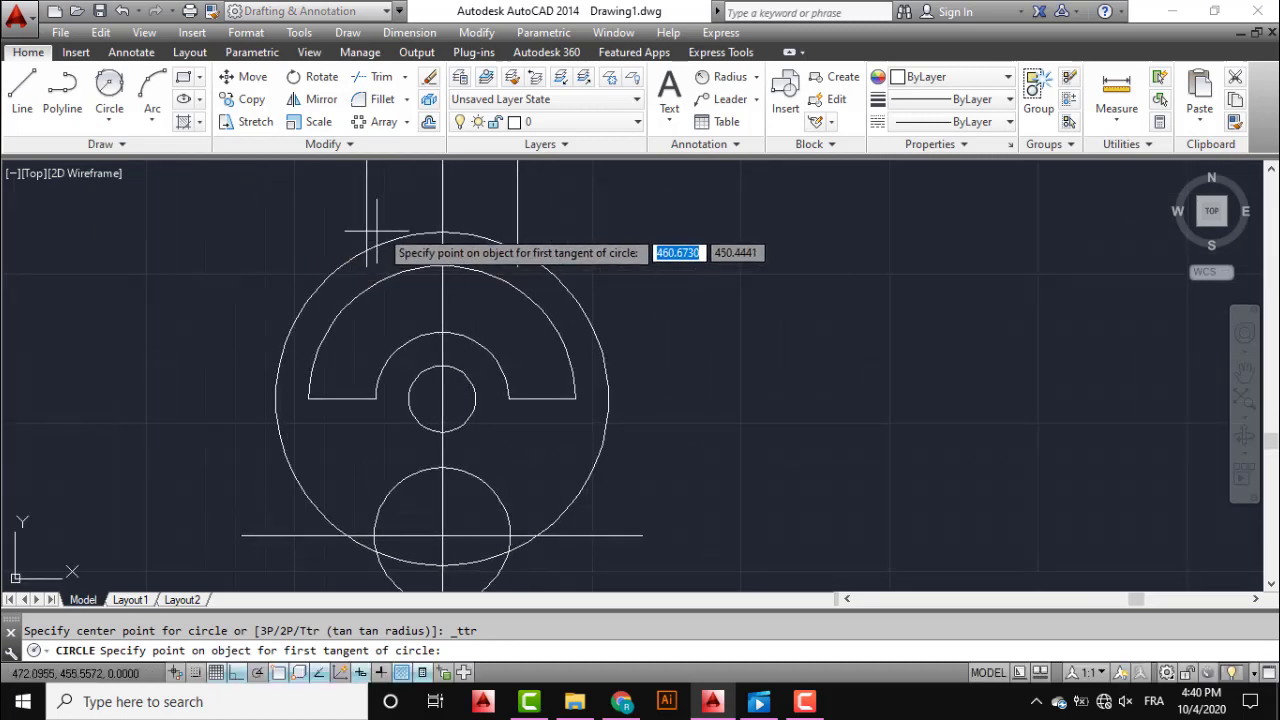
left_click(369, 195)
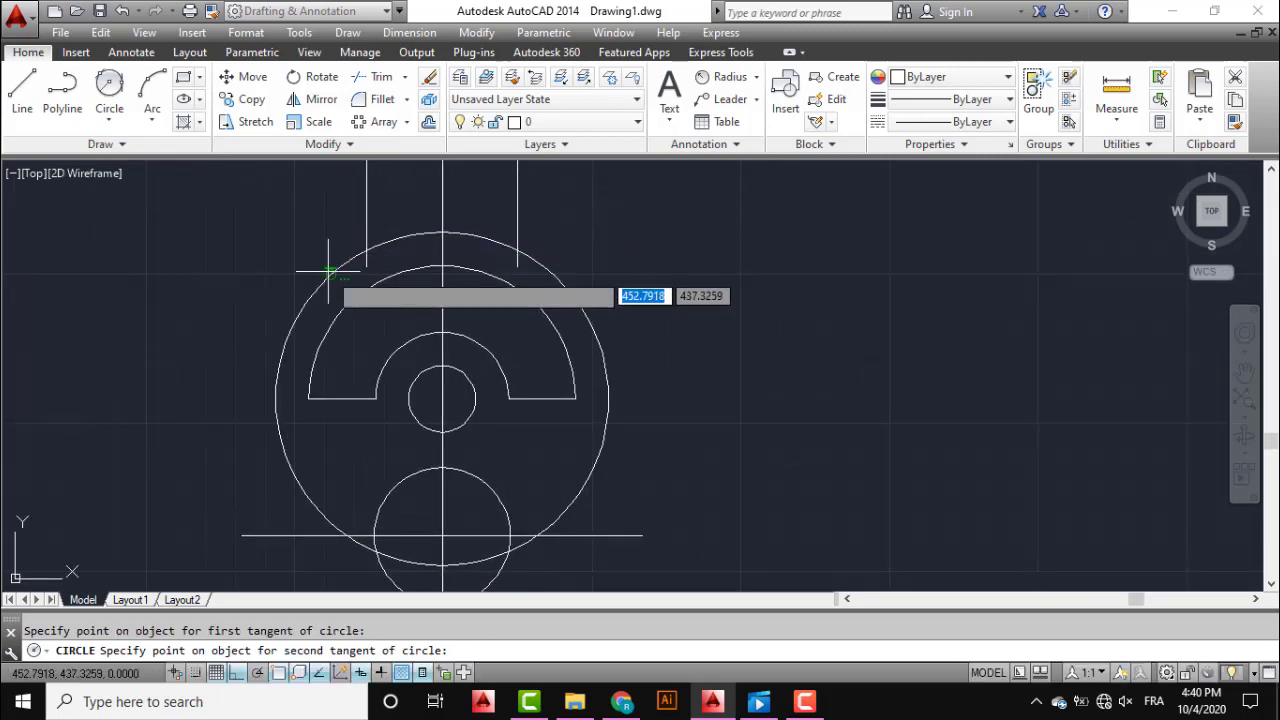
left_click(328, 270)
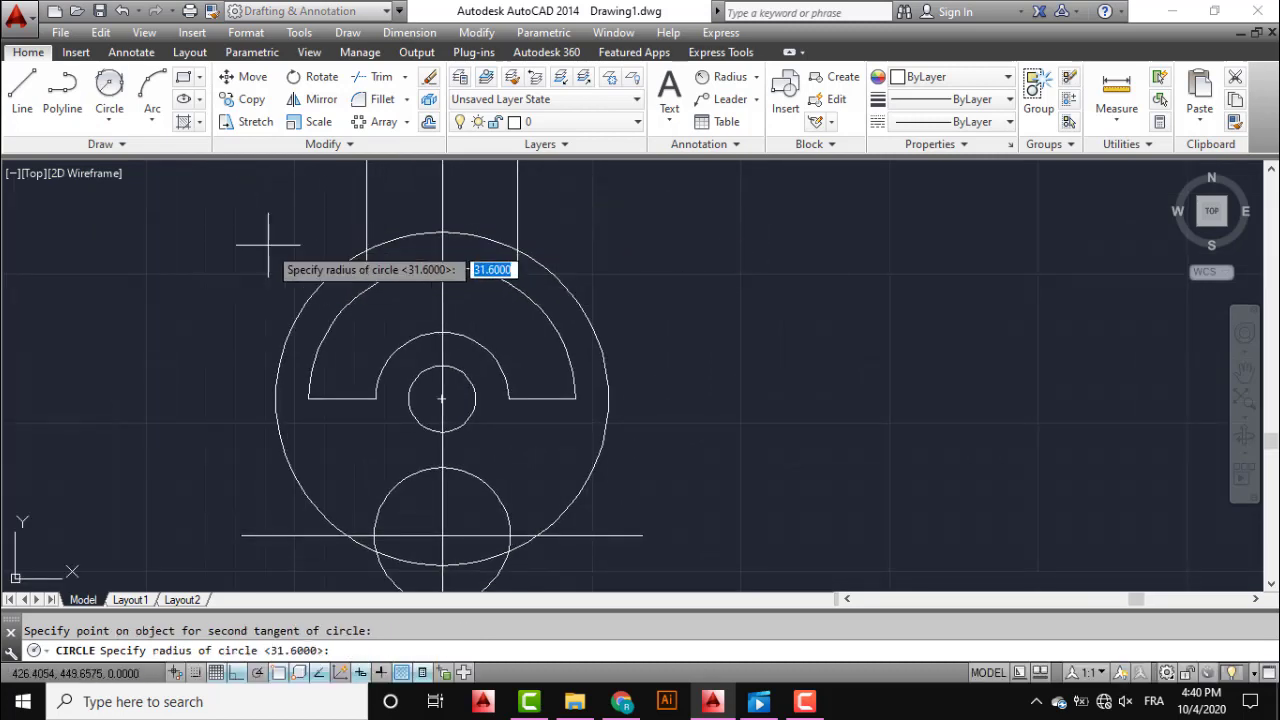
type("60")
key("Return")
- Add a matching radius-60 circle tangent to the right arm line and the large circle
middle_click_drag(421, 245, 339, 334)
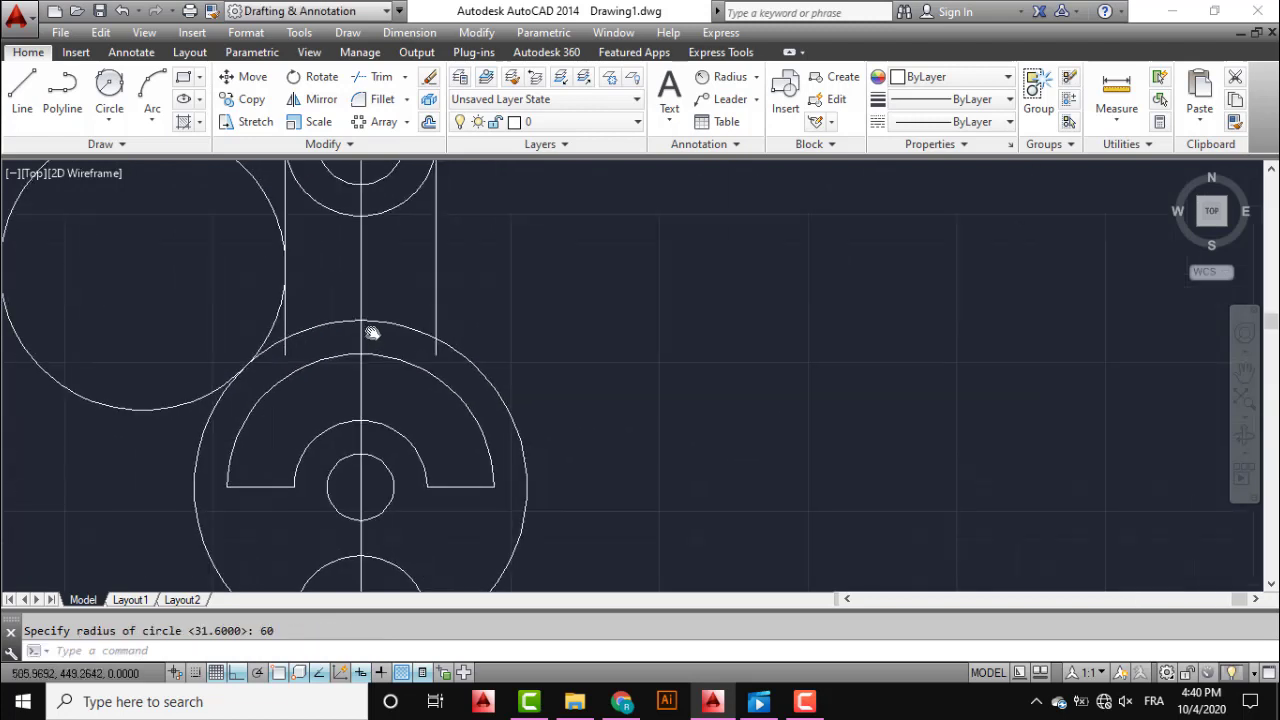
key("Return")
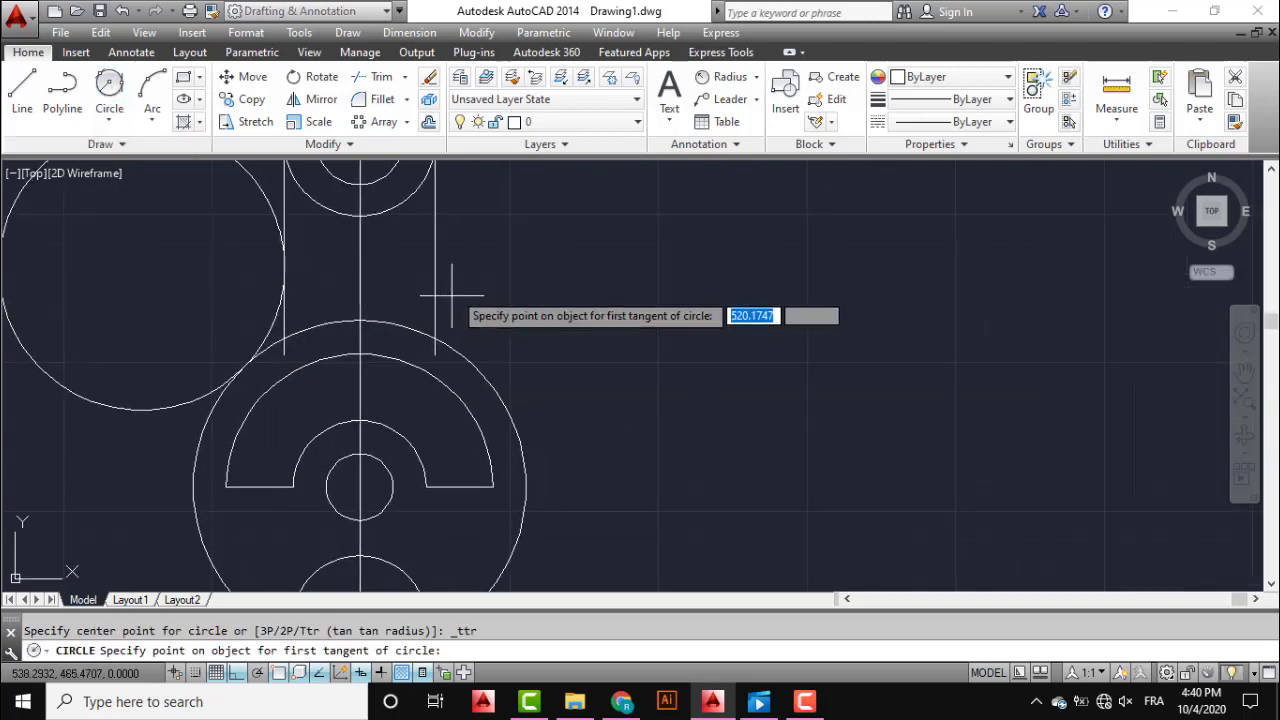
left_click(433, 263)
left_click(477, 353)
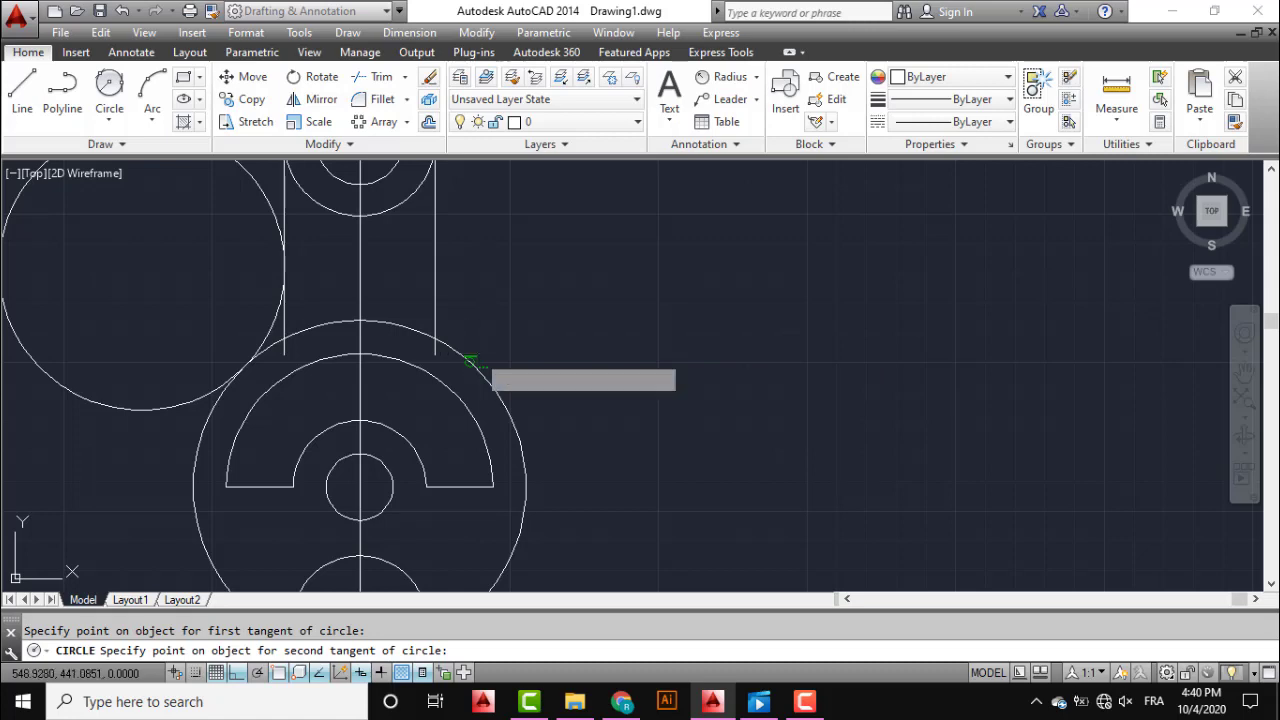
key("Return")
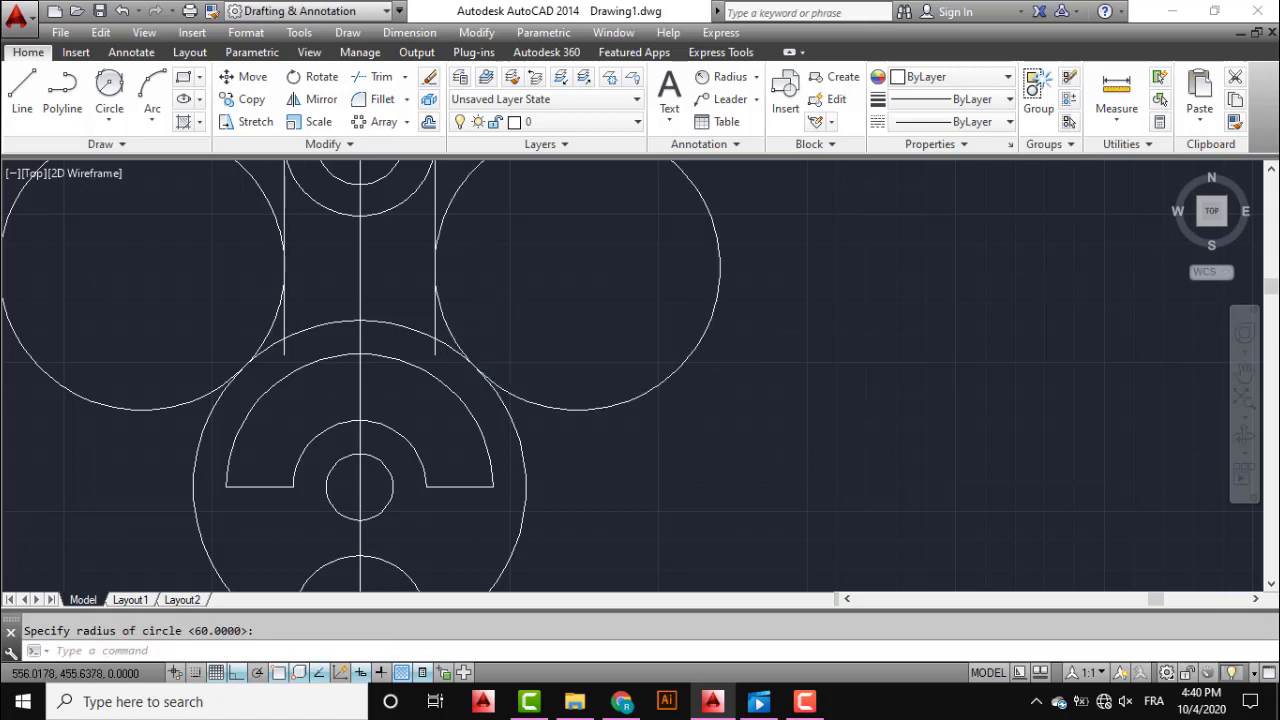
scroll(508, 346, "down", 1)
scroll(528, 373, "down", 1)
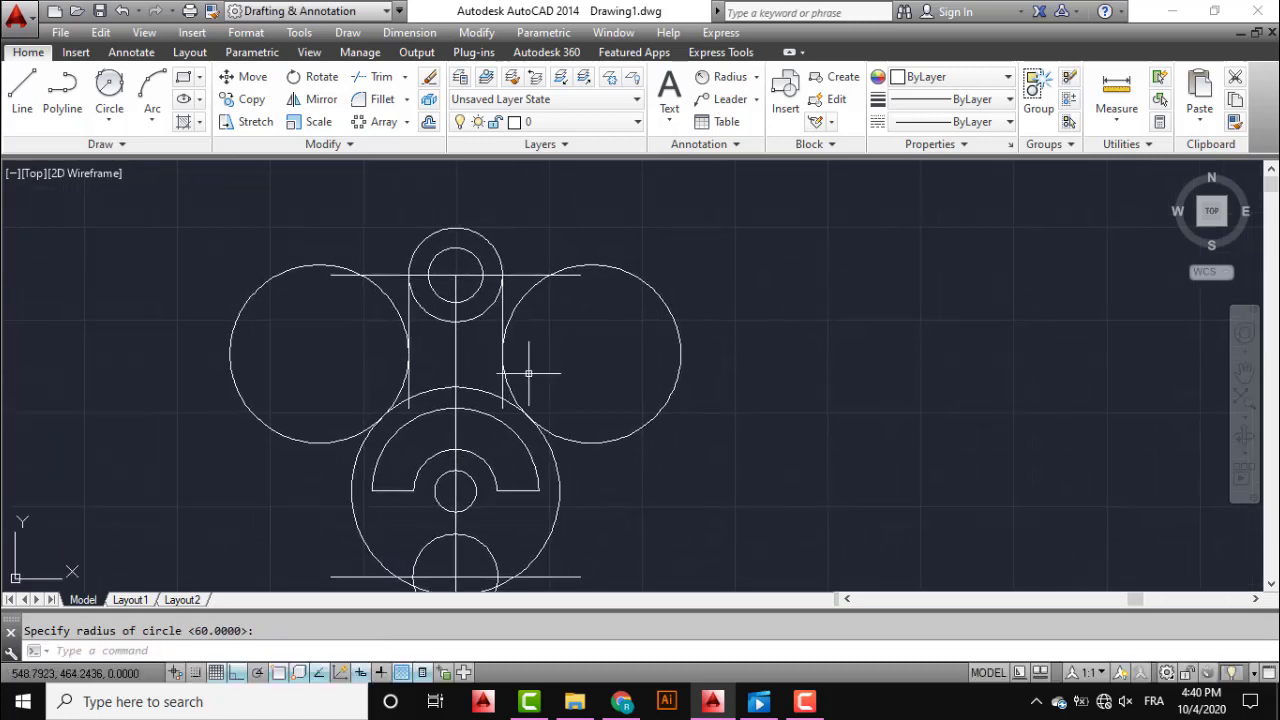
left_click(392, 262)
left_click(388, 284)
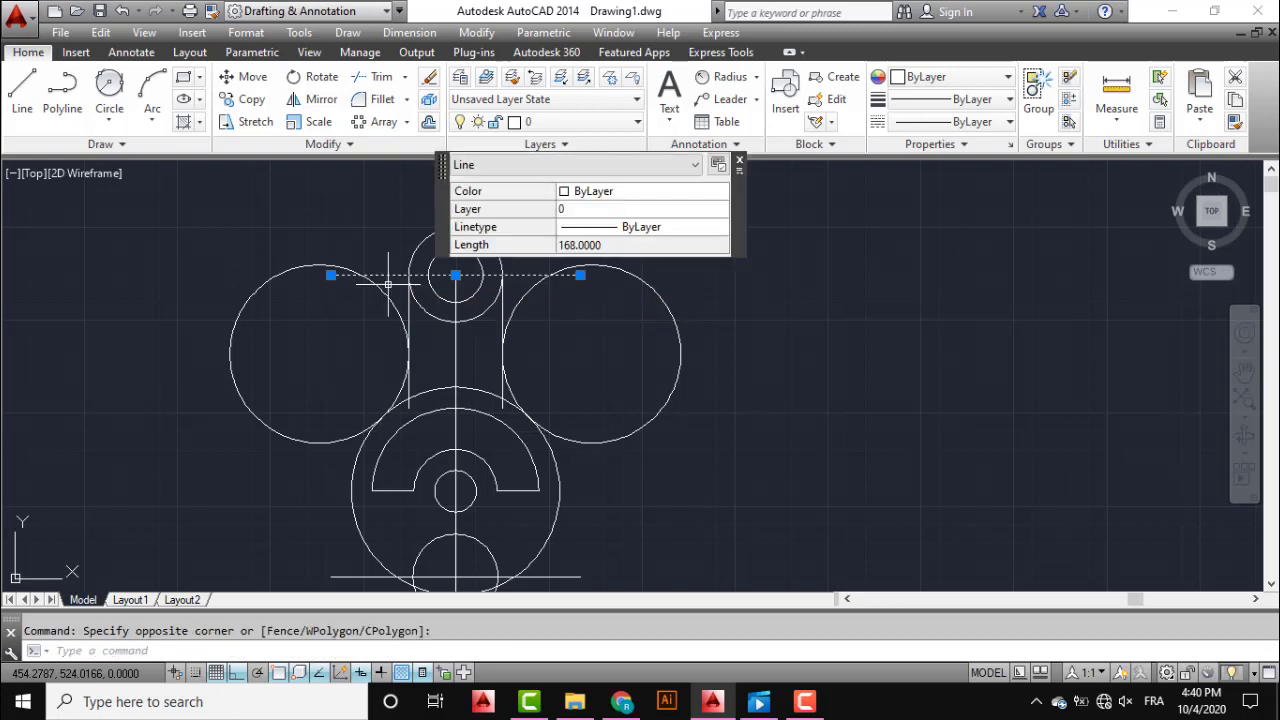
- Delete the top horizontal construction line and trim the outer parts of both radius-60 circles
key("Delete")
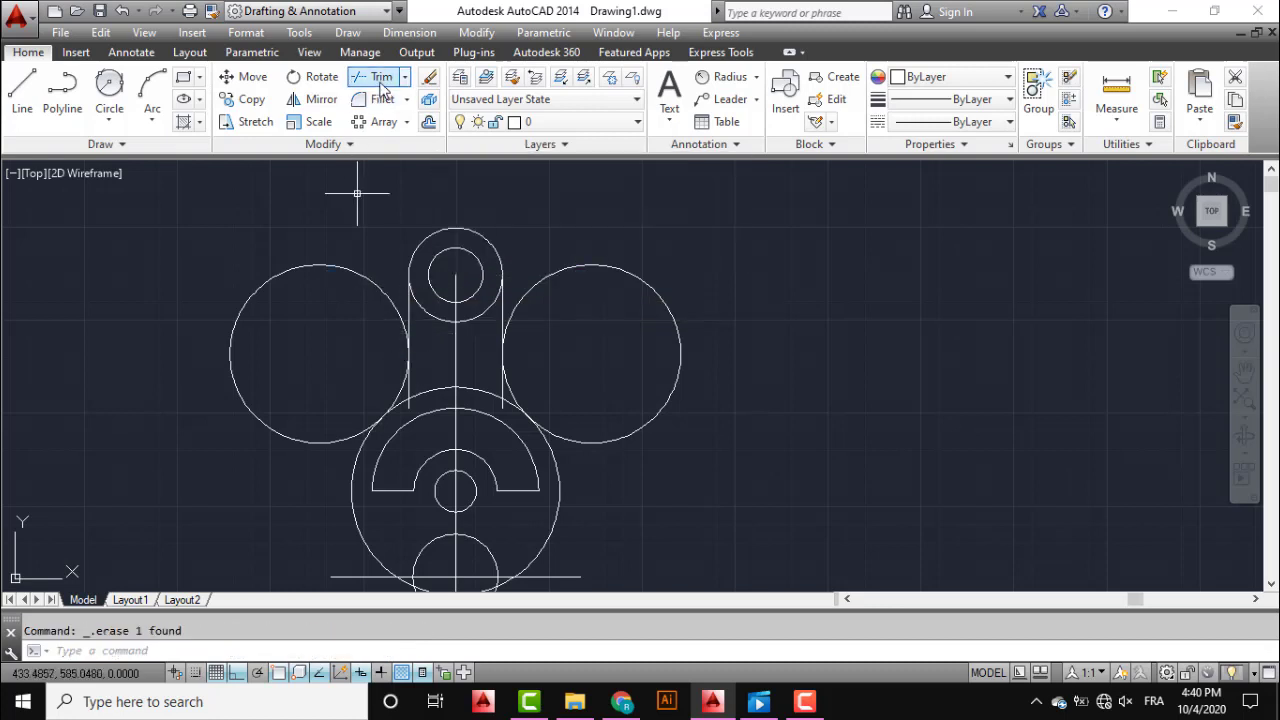
left_click(376, 84)
key("Return")
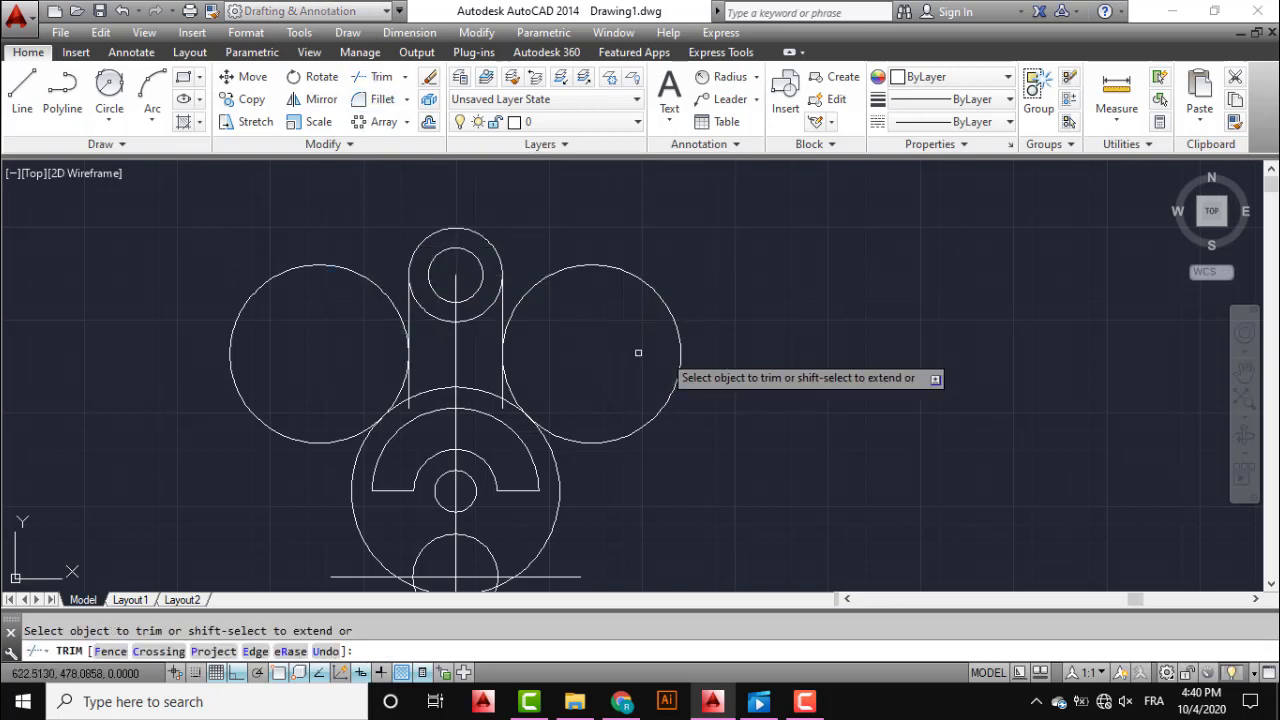
left_click(725, 315)
left_click(650, 370)
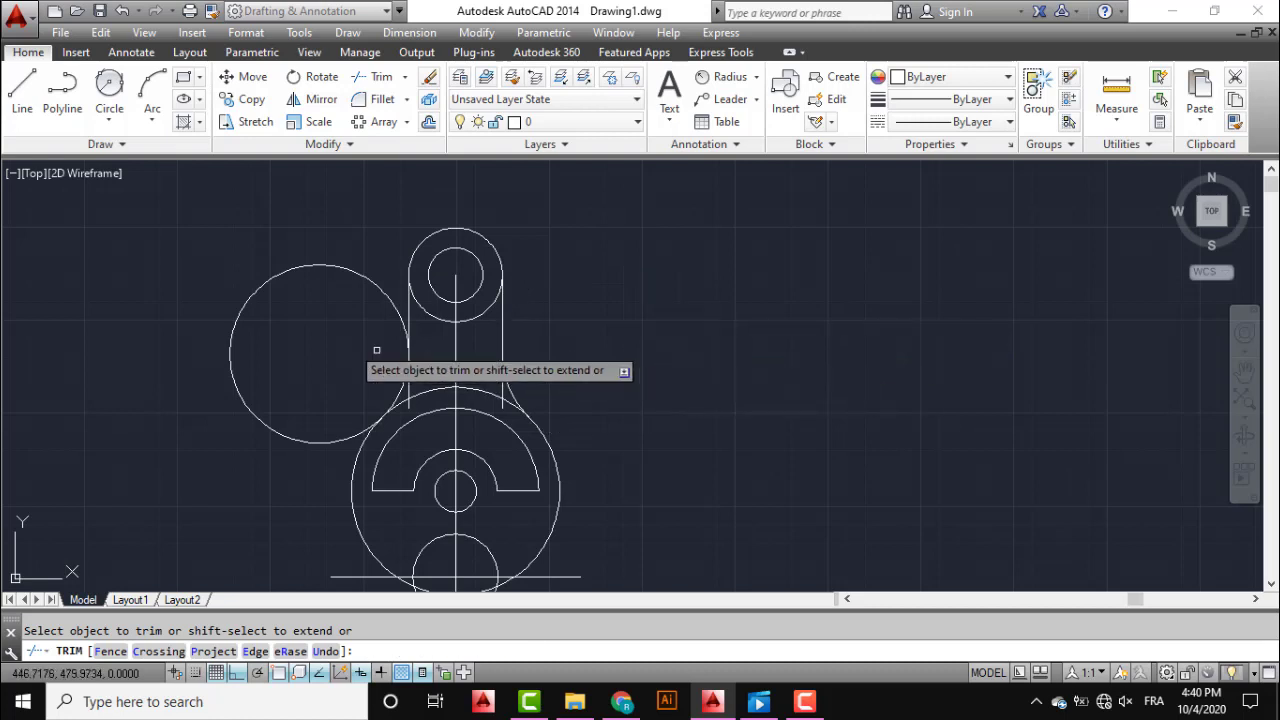
left_click(337, 340)
left_click(248, 360)
scroll(489, 413, "up", 4)
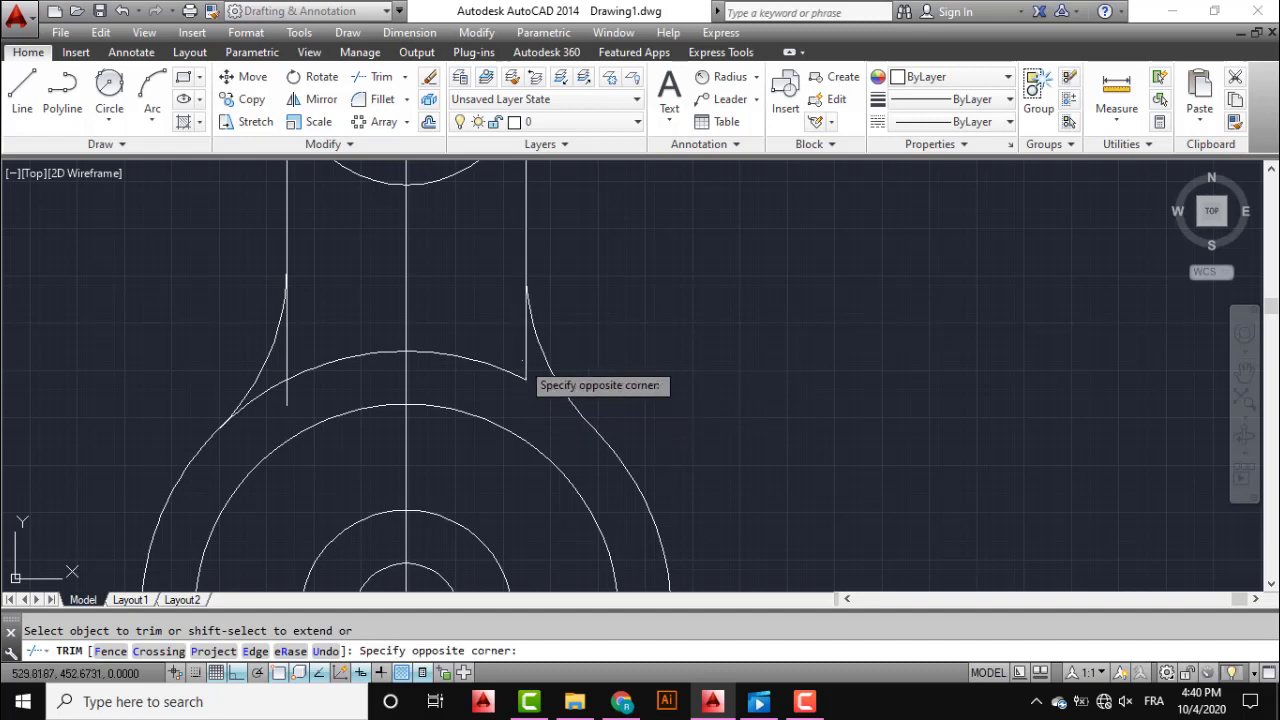
- Trim the leftover vertical line pieces and short arc pieces around the neck
left_click(521, 362)
left_click(509, 367)
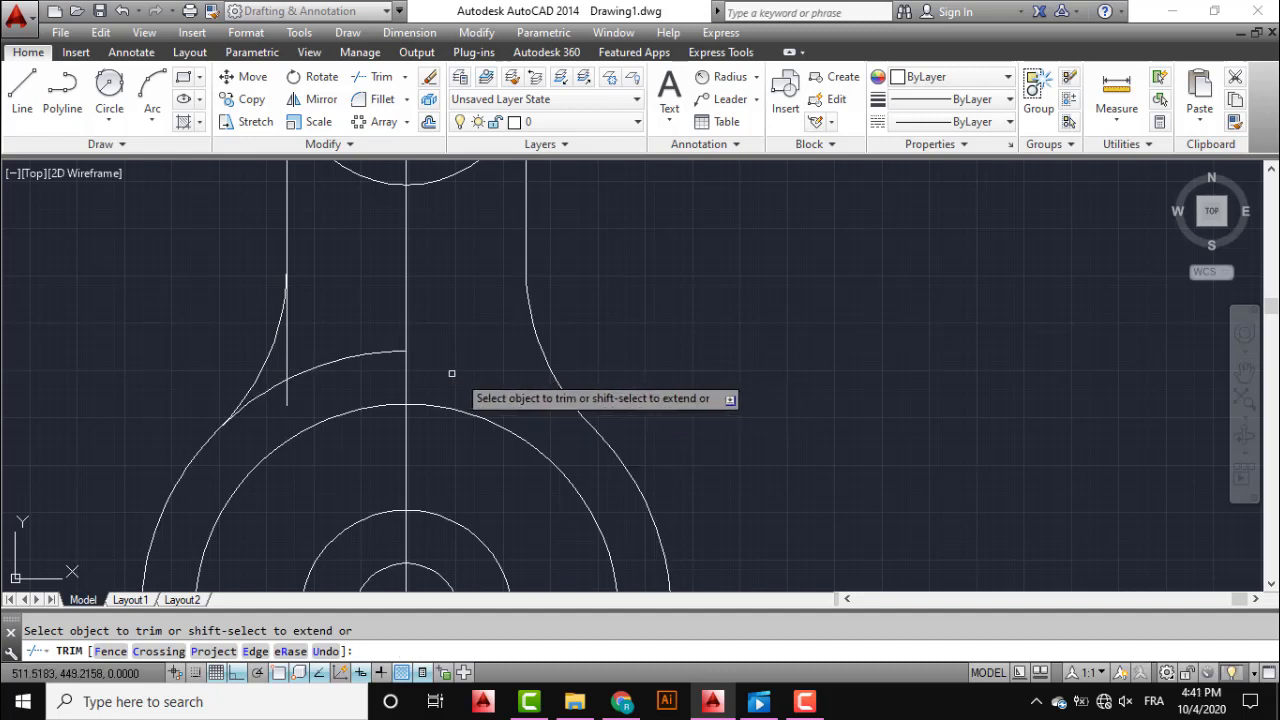
left_click(330, 366)
left_click(290, 380)
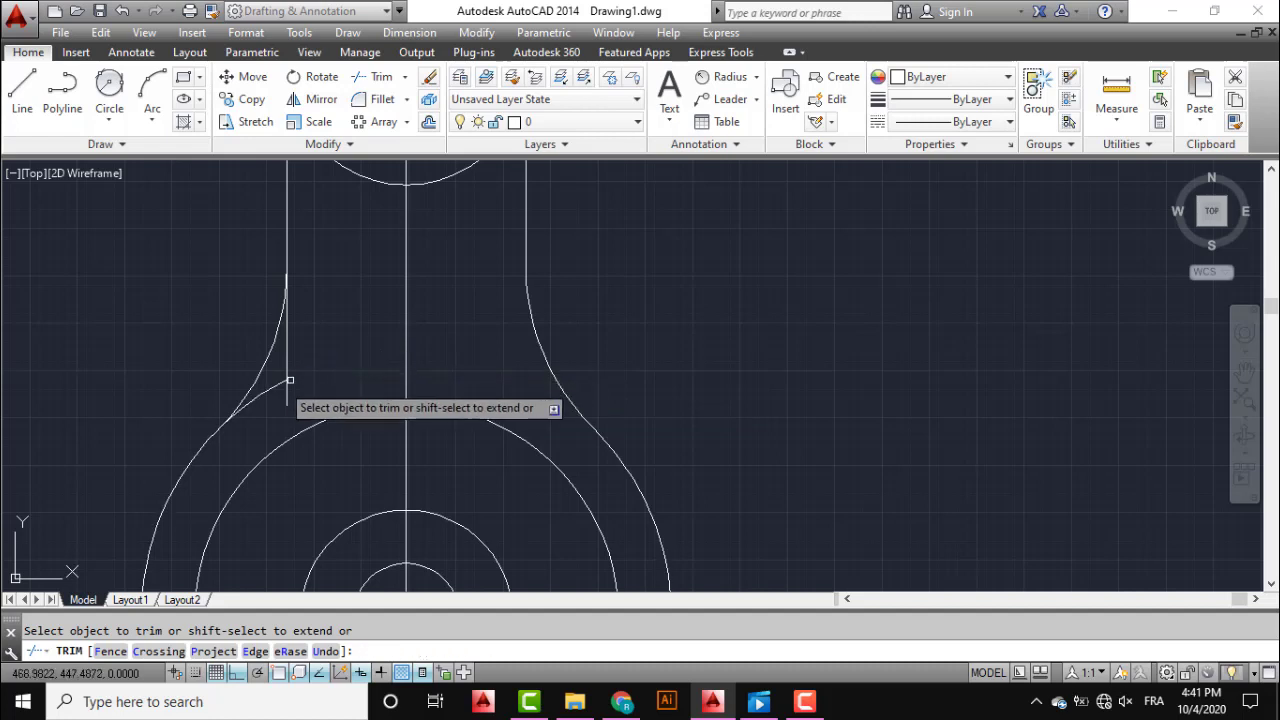
left_click(288, 394)
scroll(326, 349, "down", 2)
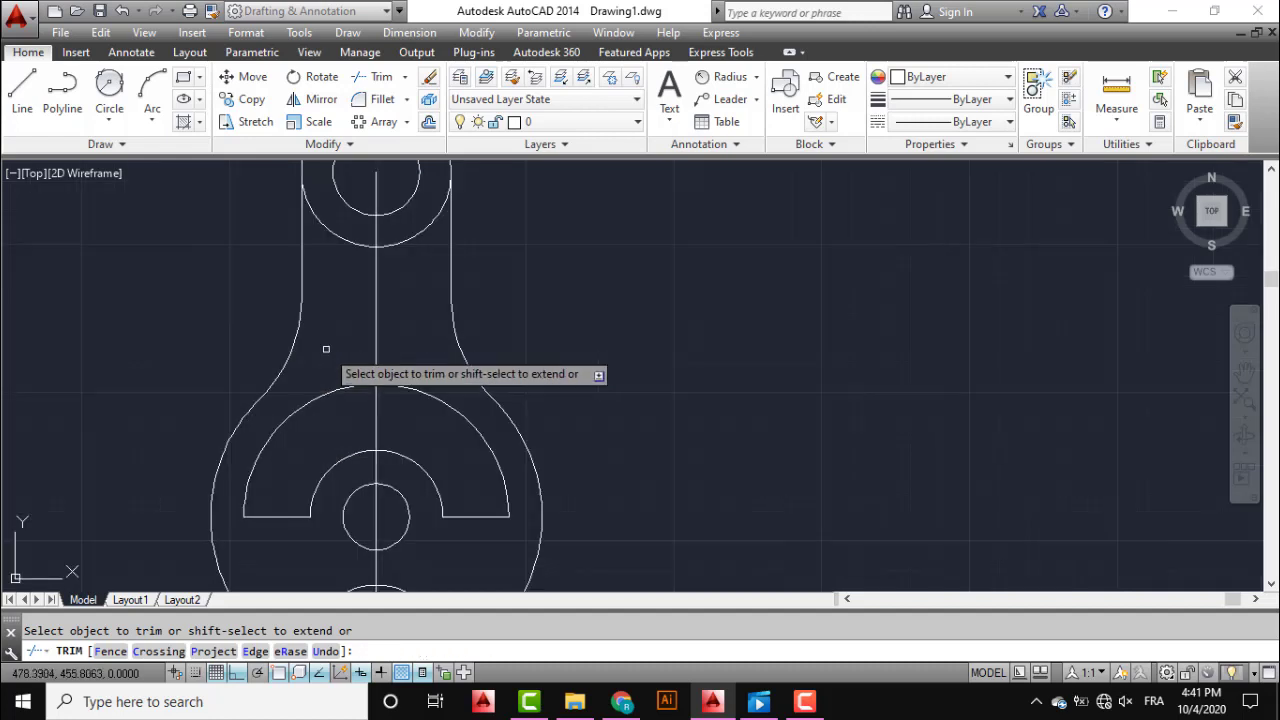
- Trim both halves of the upper outer arc, then pan to check the lug-to-body join
left_click(336, 236)
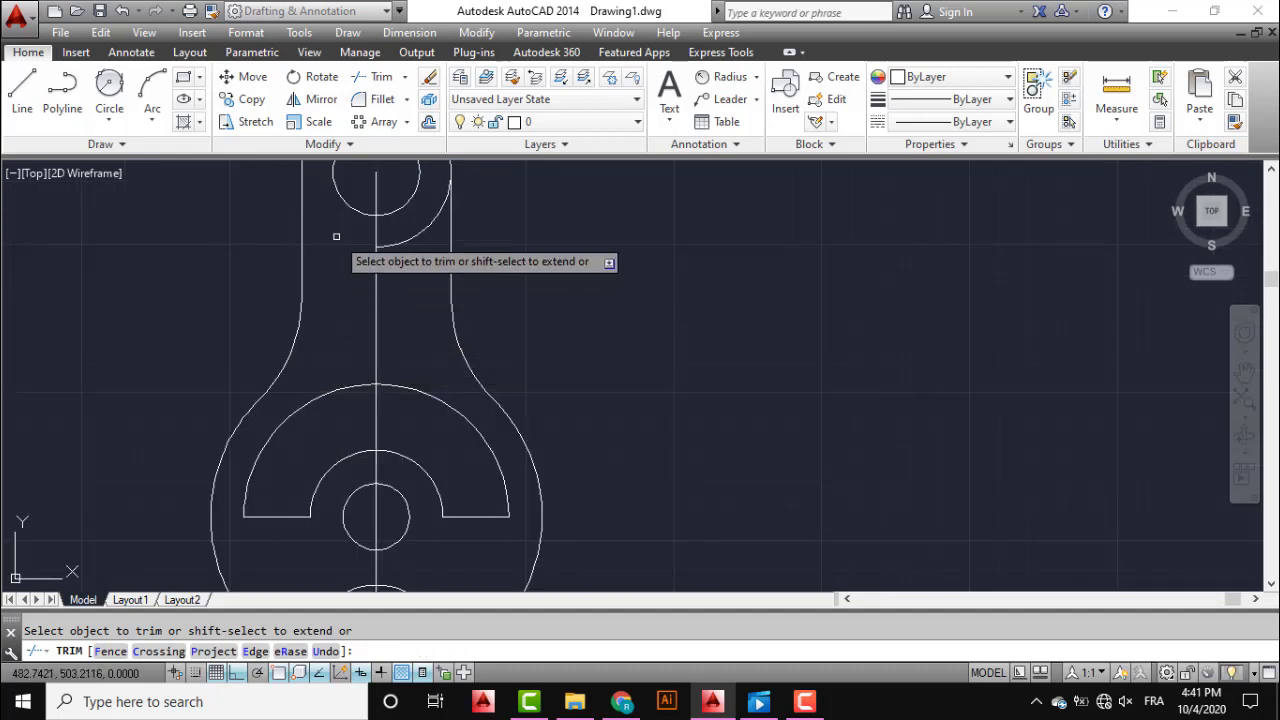
left_click(409, 243)
left_click(405, 245)
scroll(425, 286, "down", 3)
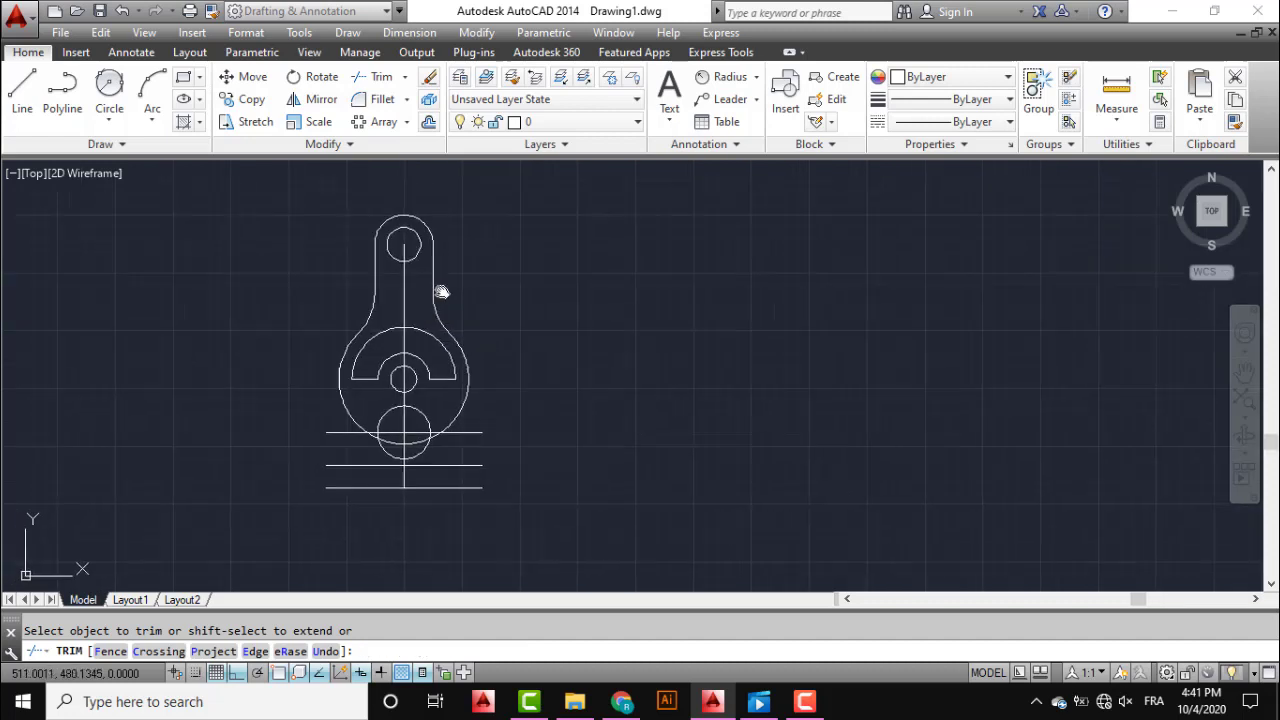
middle_click_drag(441, 292, 482, 289)
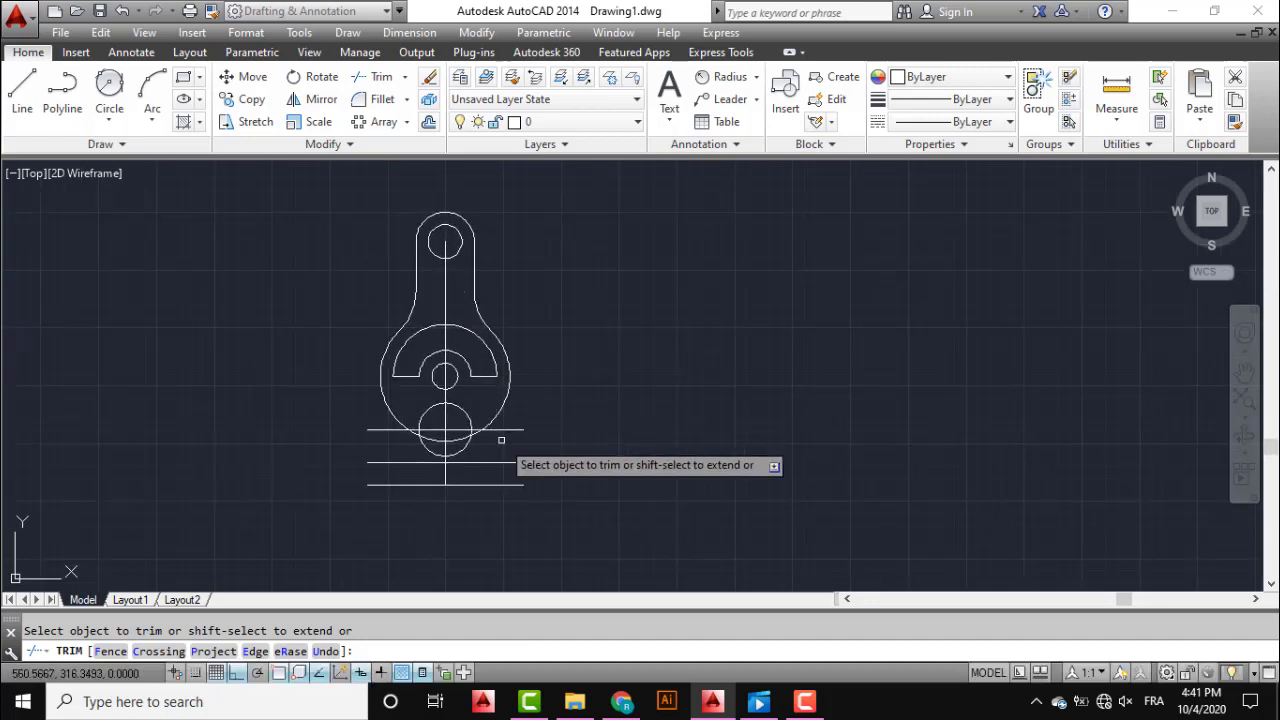
scroll(488, 442, "up", 2)
middle_click_drag(488, 442, 486, 394)
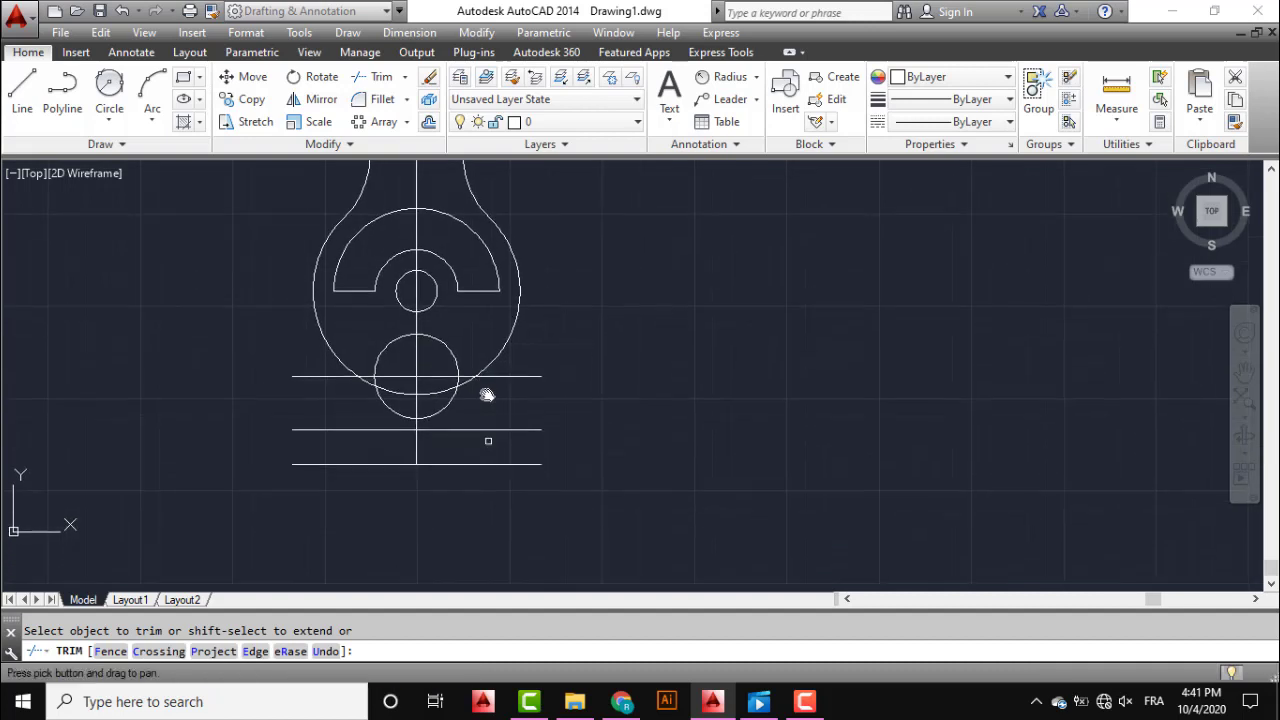
- Delete the horizontal line running through the lower circle
key("Escape")
left_click(530, 372)
left_click(515, 399)
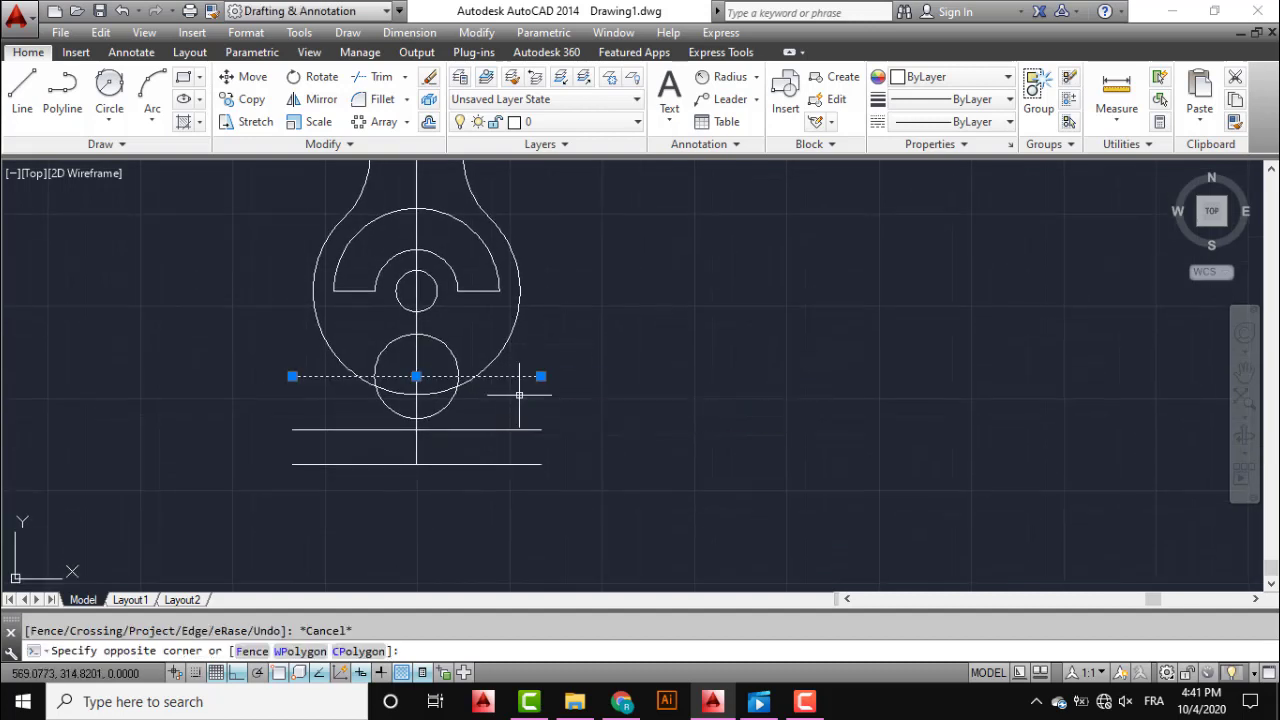
key("Delete")
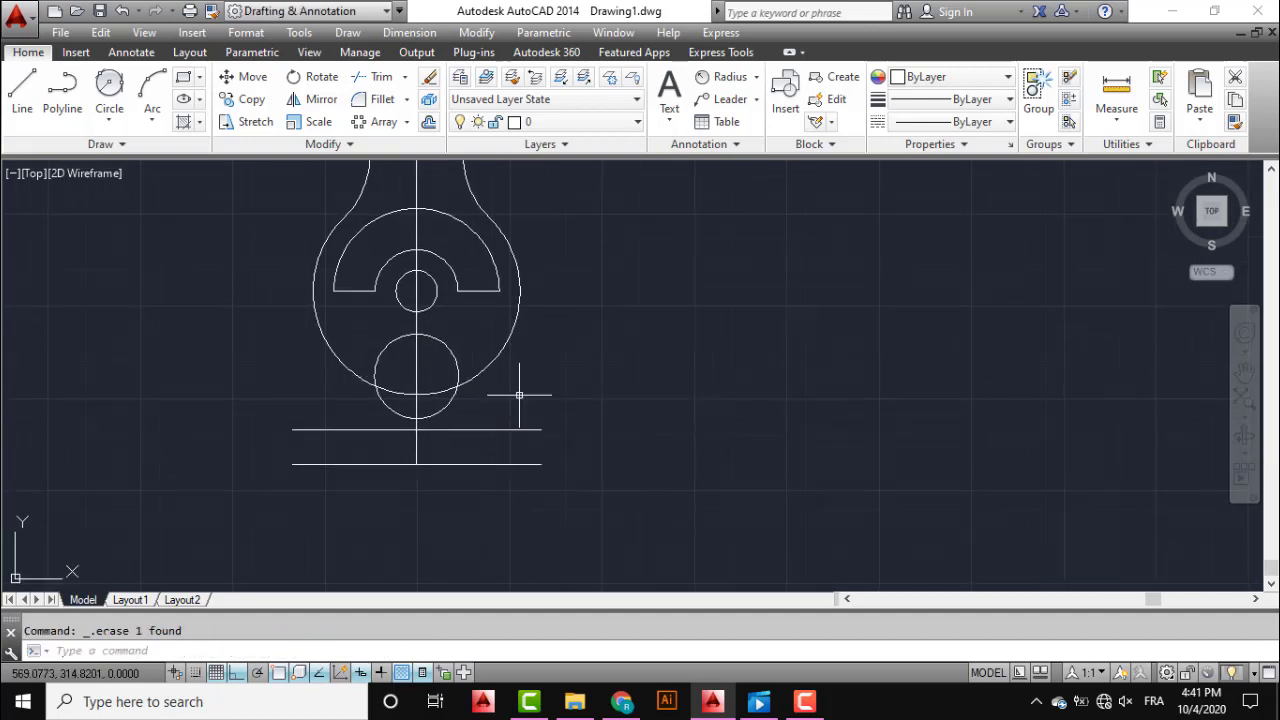
middle_click_drag(474, 396, 538, 368)
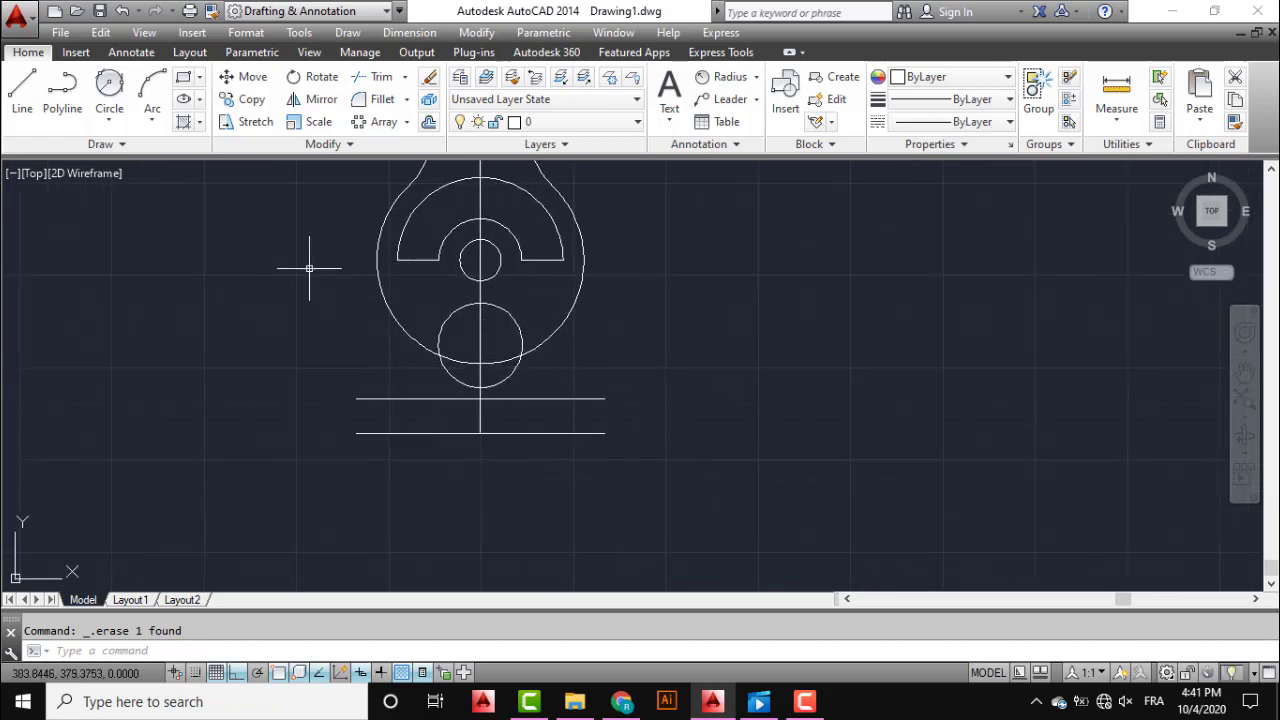
- Draw vertical lines from the left and right sides of the lower circle down past the base lines
left_click(22, 95)
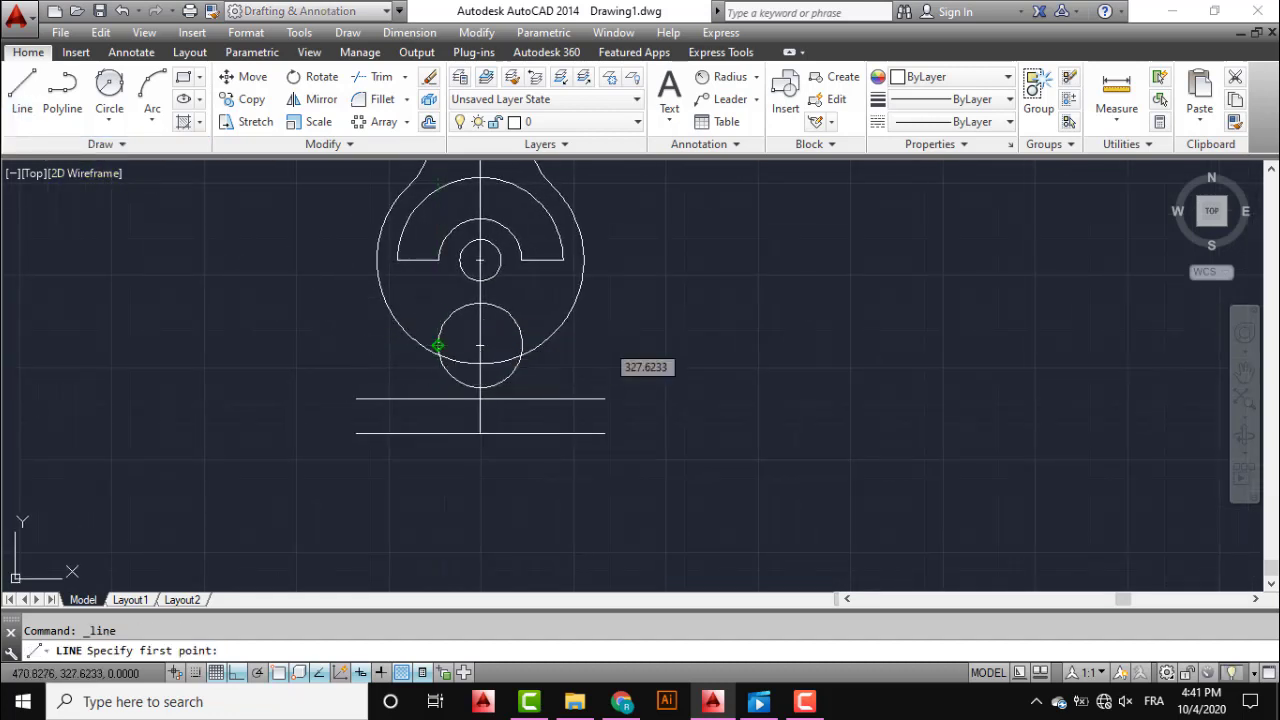
left_click(438, 346)
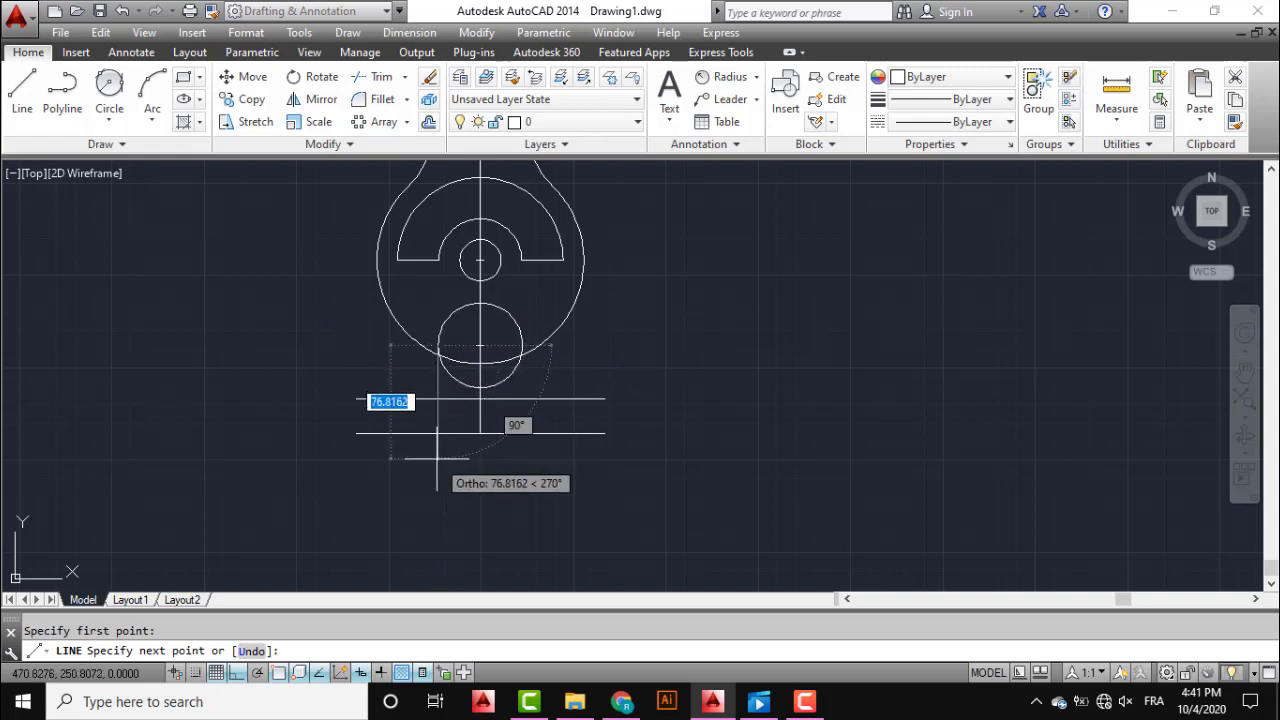
left_click(437, 459)
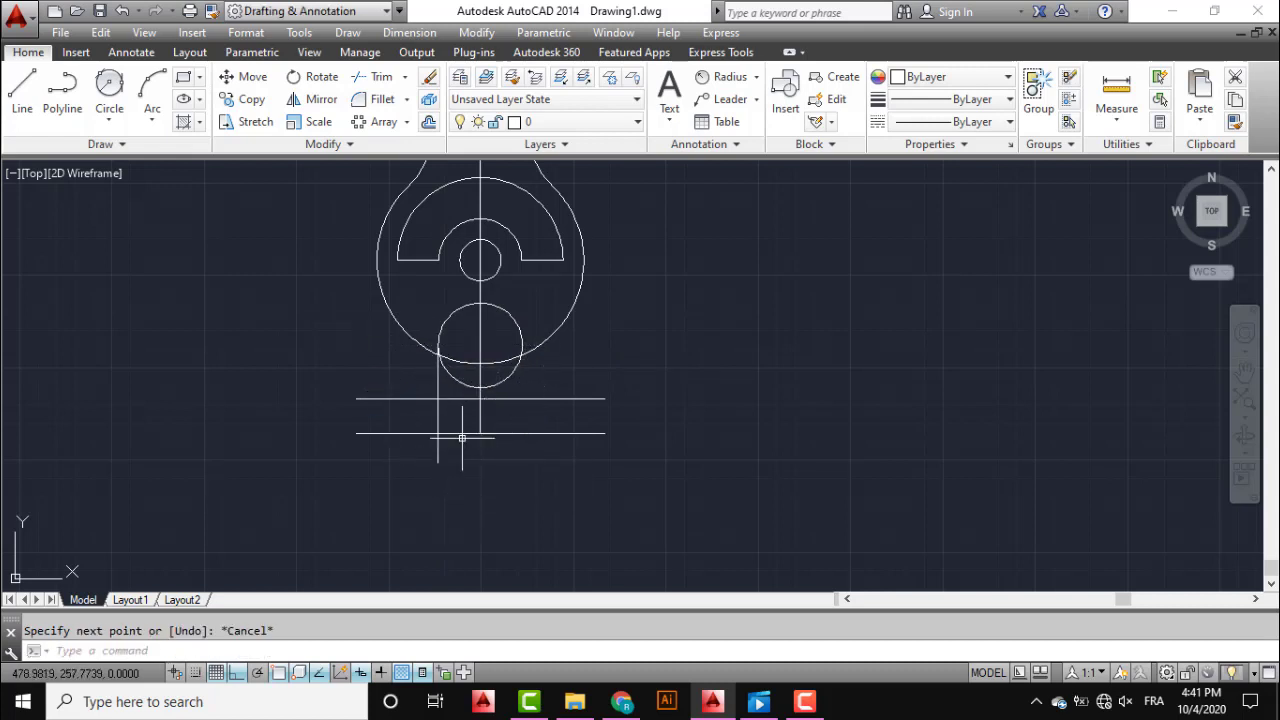
key("Return")
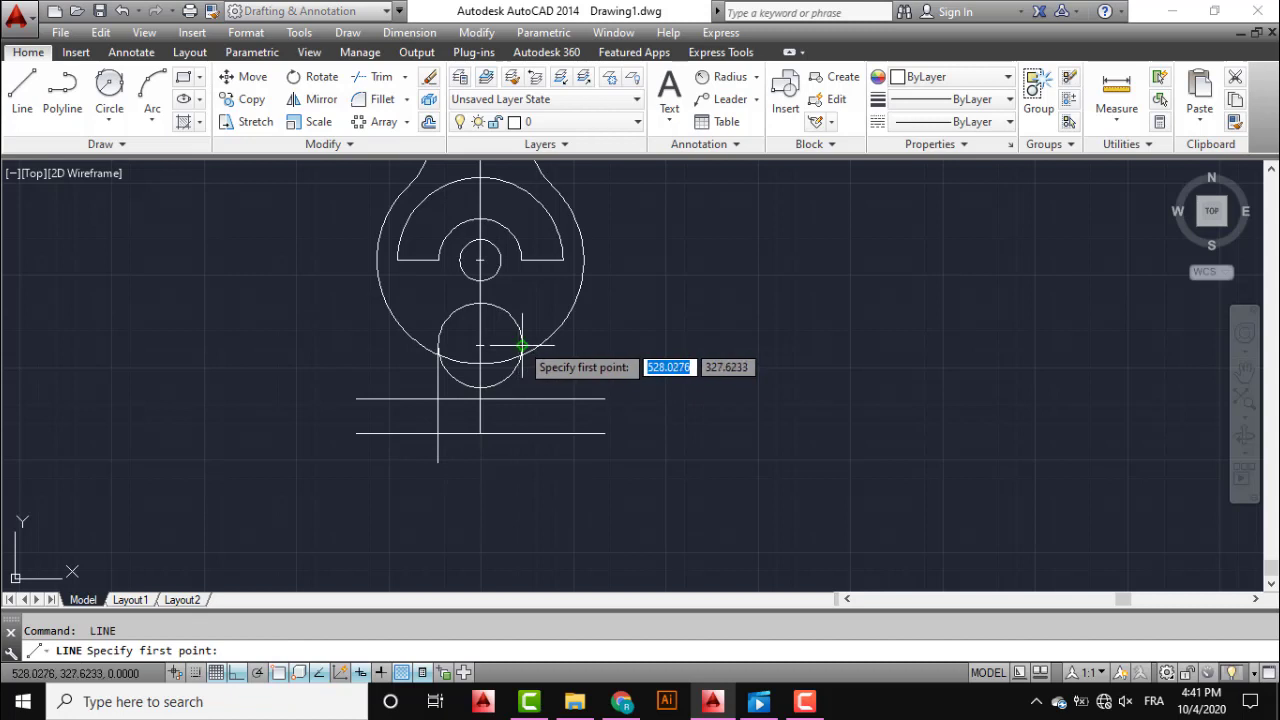
left_click(521, 346)
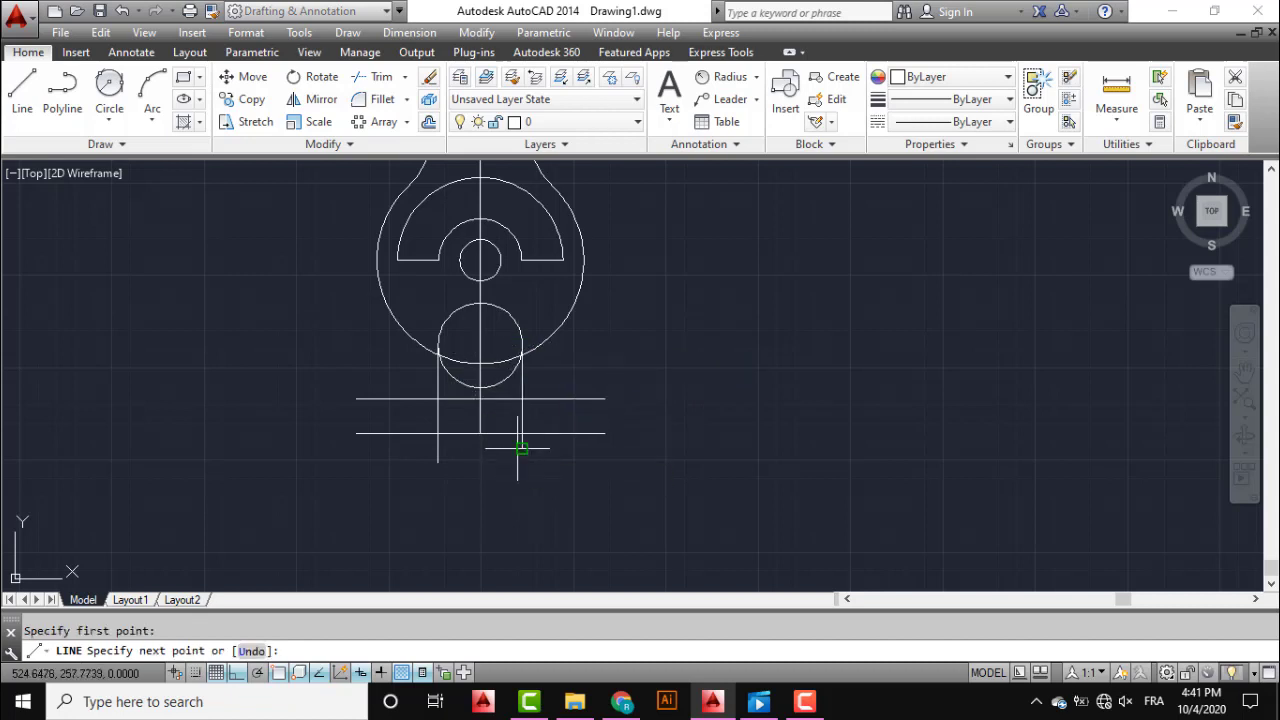
key("Escape")
middle_click_drag(468, 402, 437, 398)
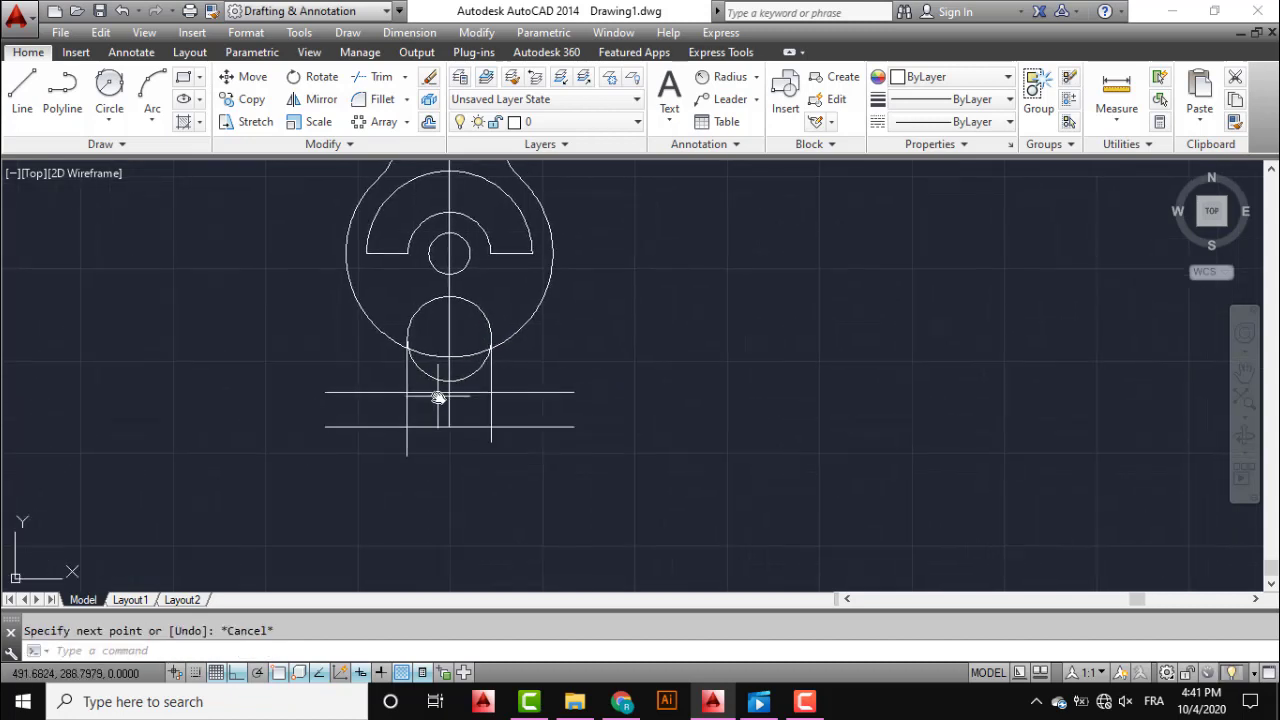
- Offset the left and right vertical lines 21 units outward
left_click(432, 123)
type("21")
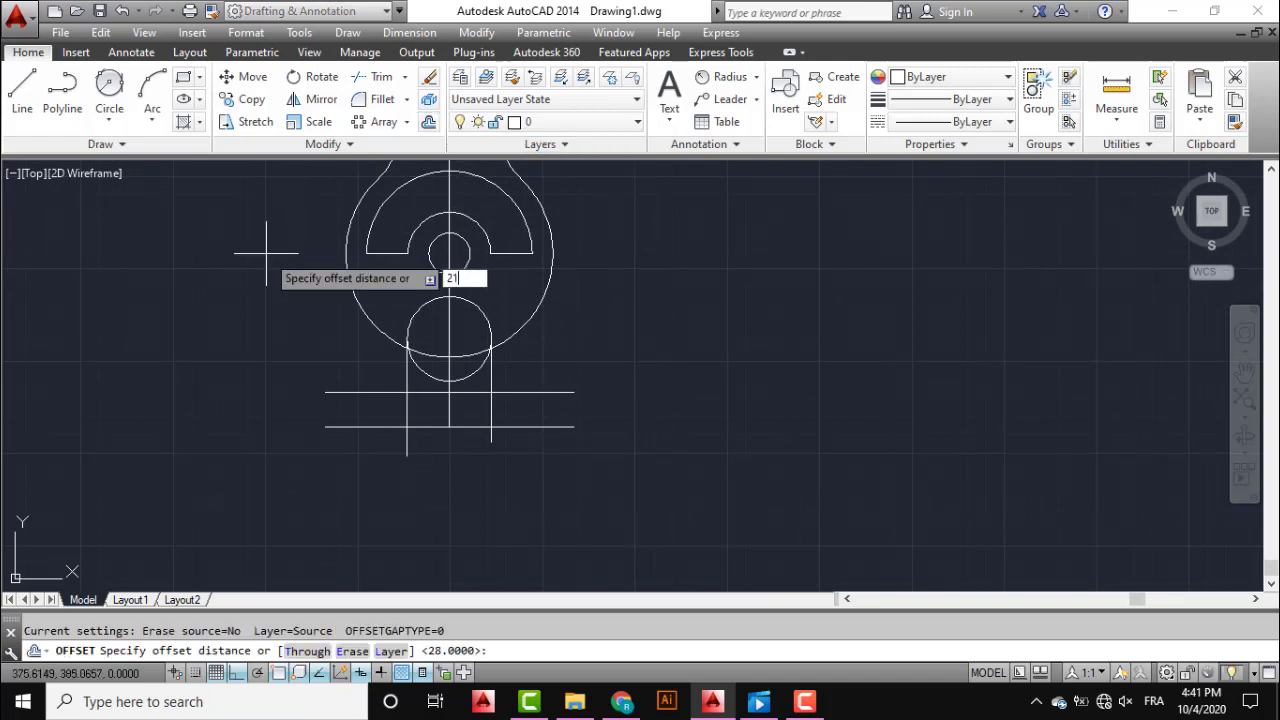
key("Return")
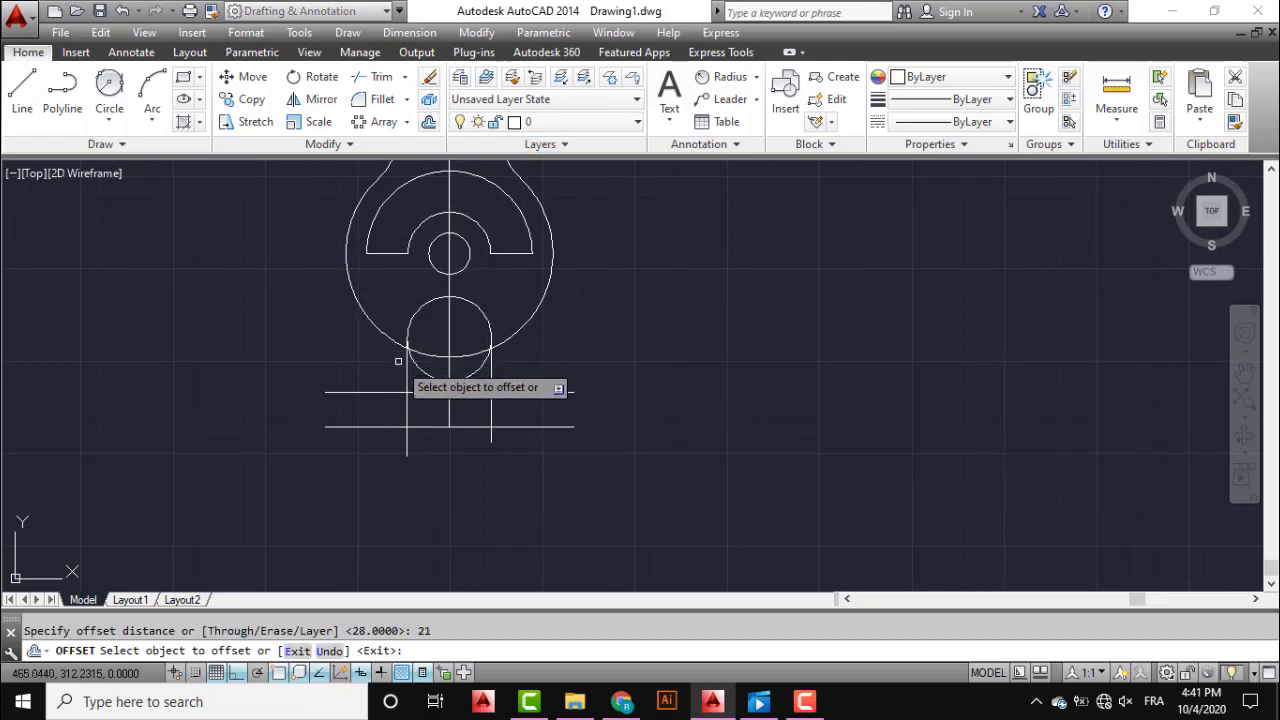
left_click(406, 362)
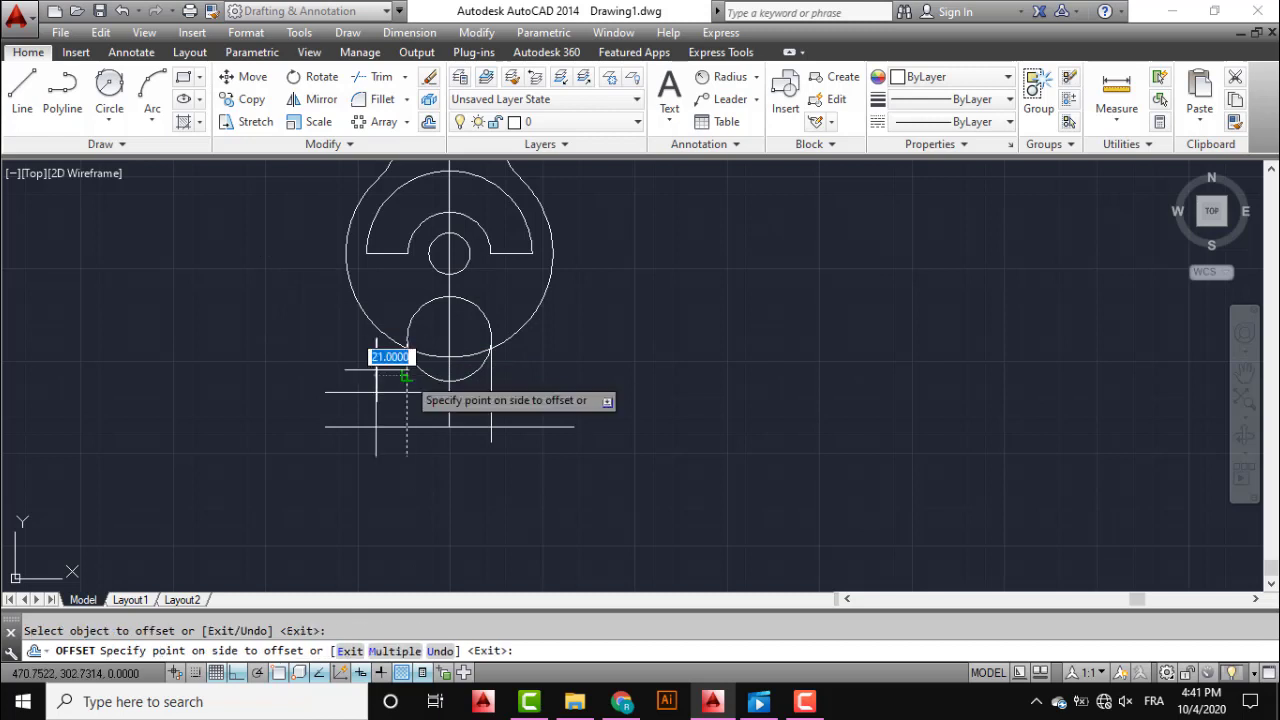
left_click(343, 366)
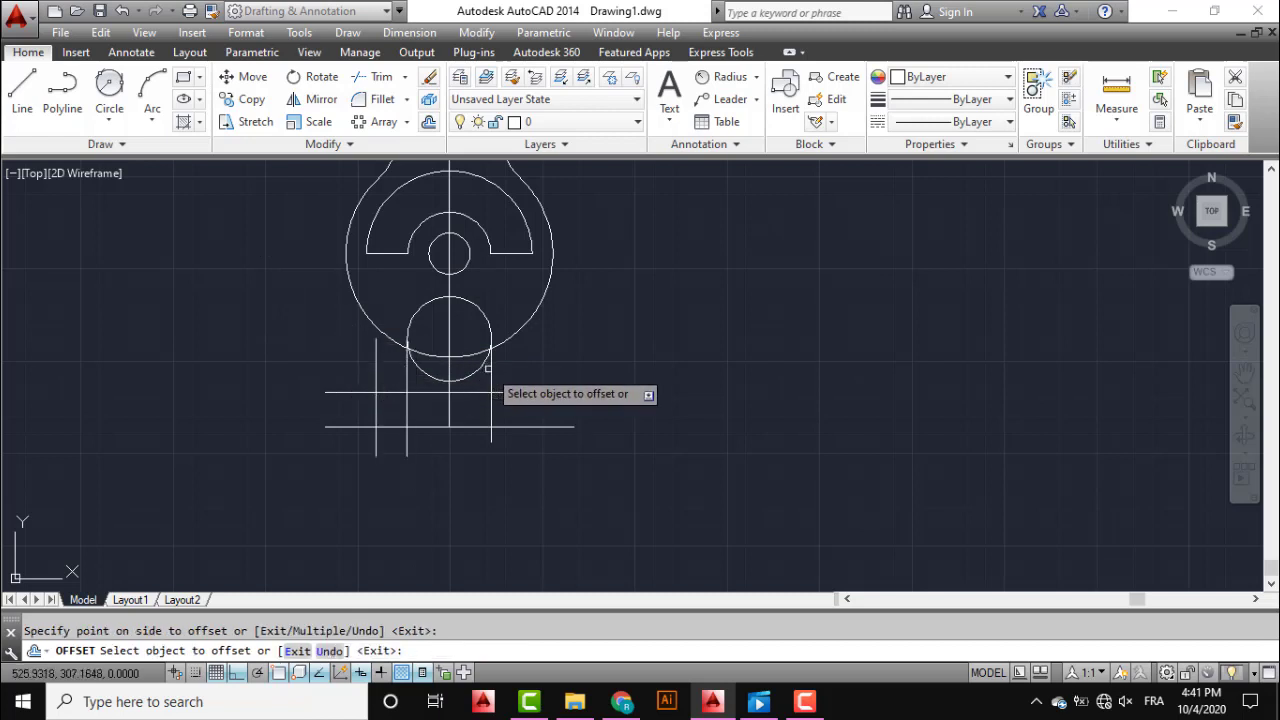
left_click(491, 378)
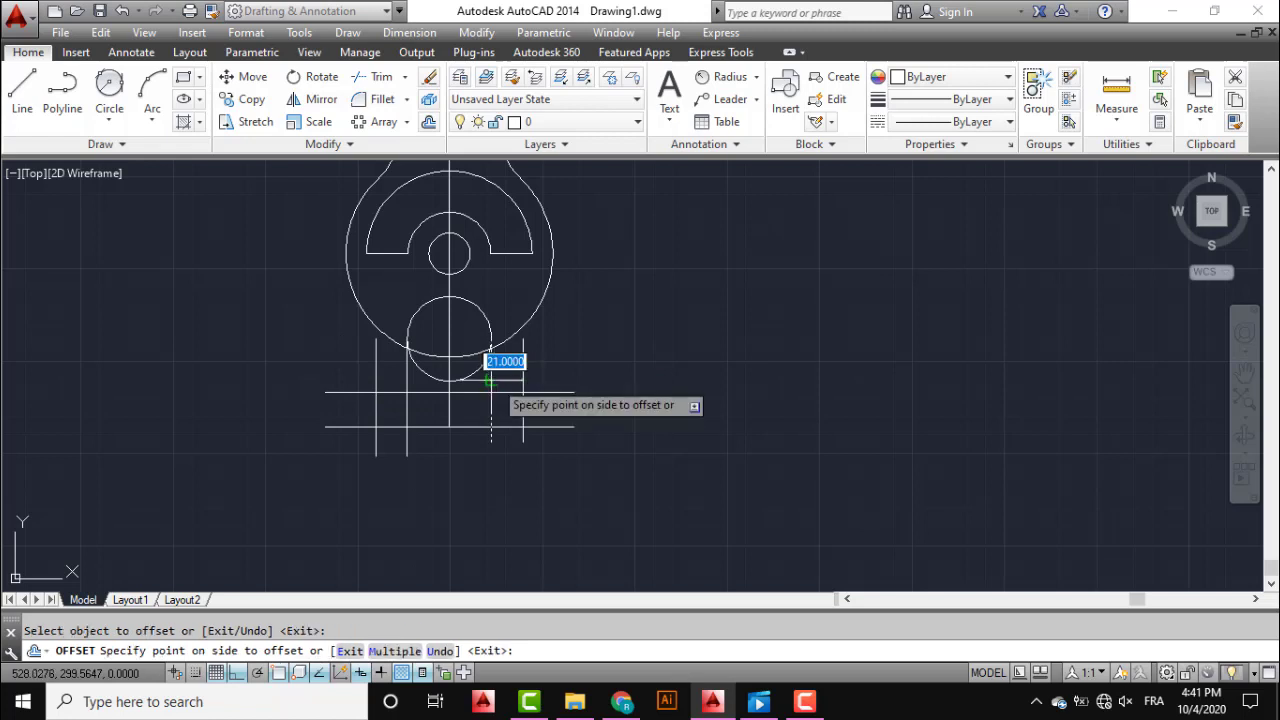
left_click(528, 381)
key("Escape")
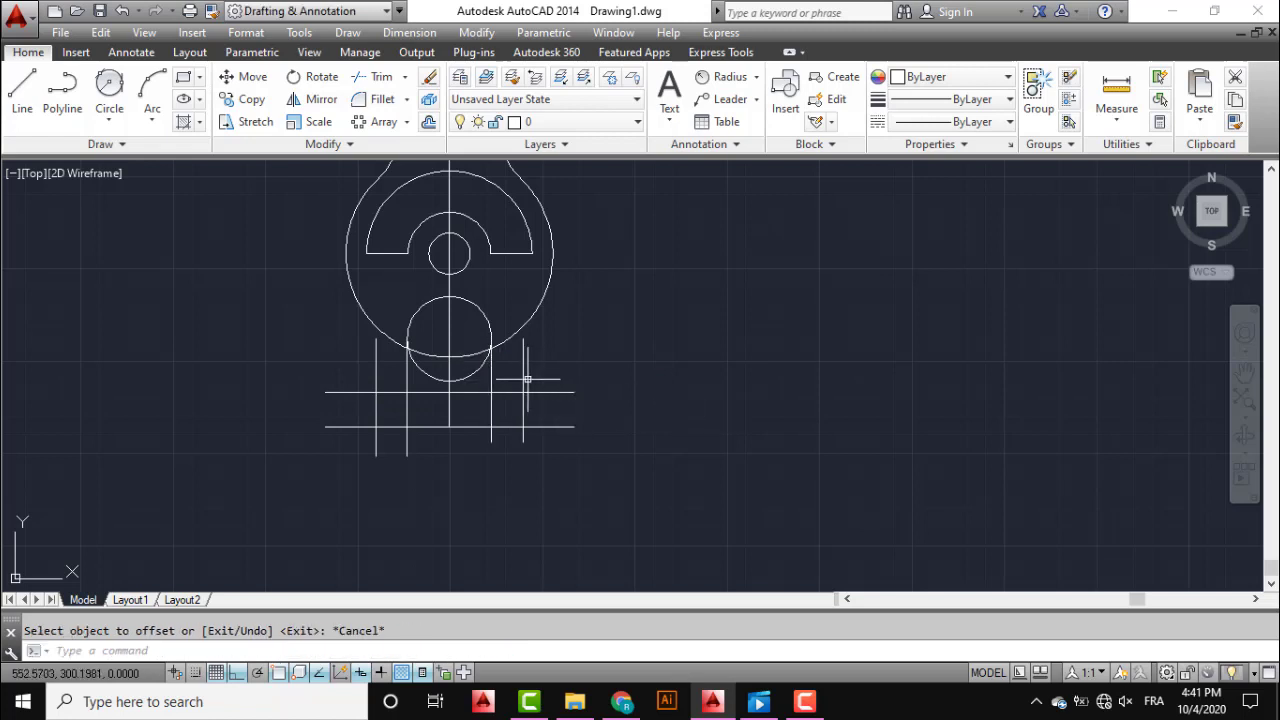
- Delete the two original inner vertical lines
left_click(495, 381)
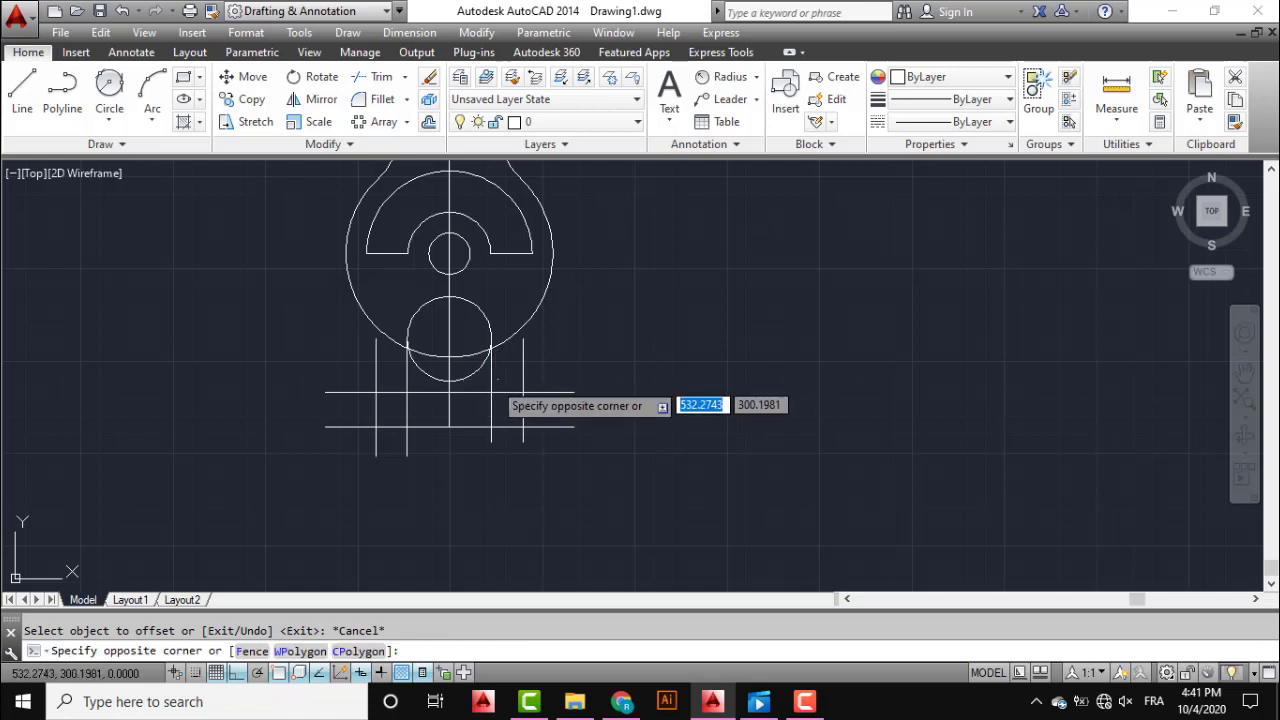
left_click(487, 386)
left_click(424, 383)
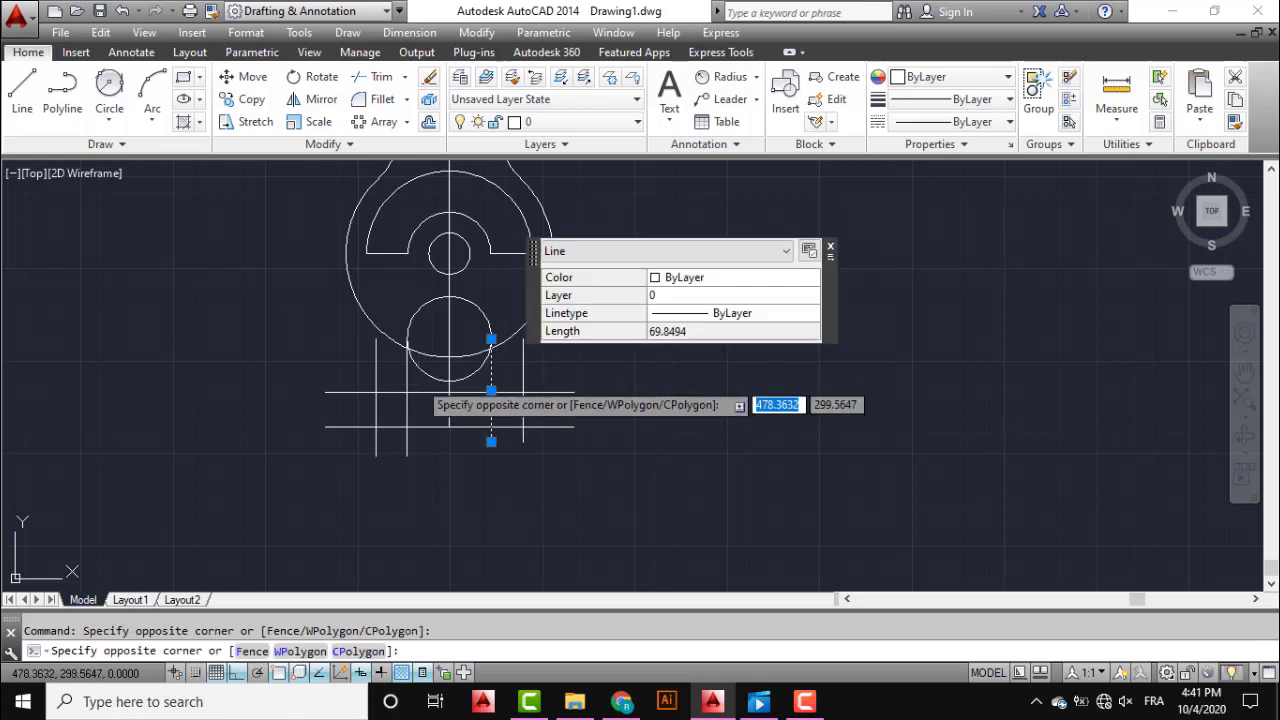
left_click(395, 387)
key("Delete")
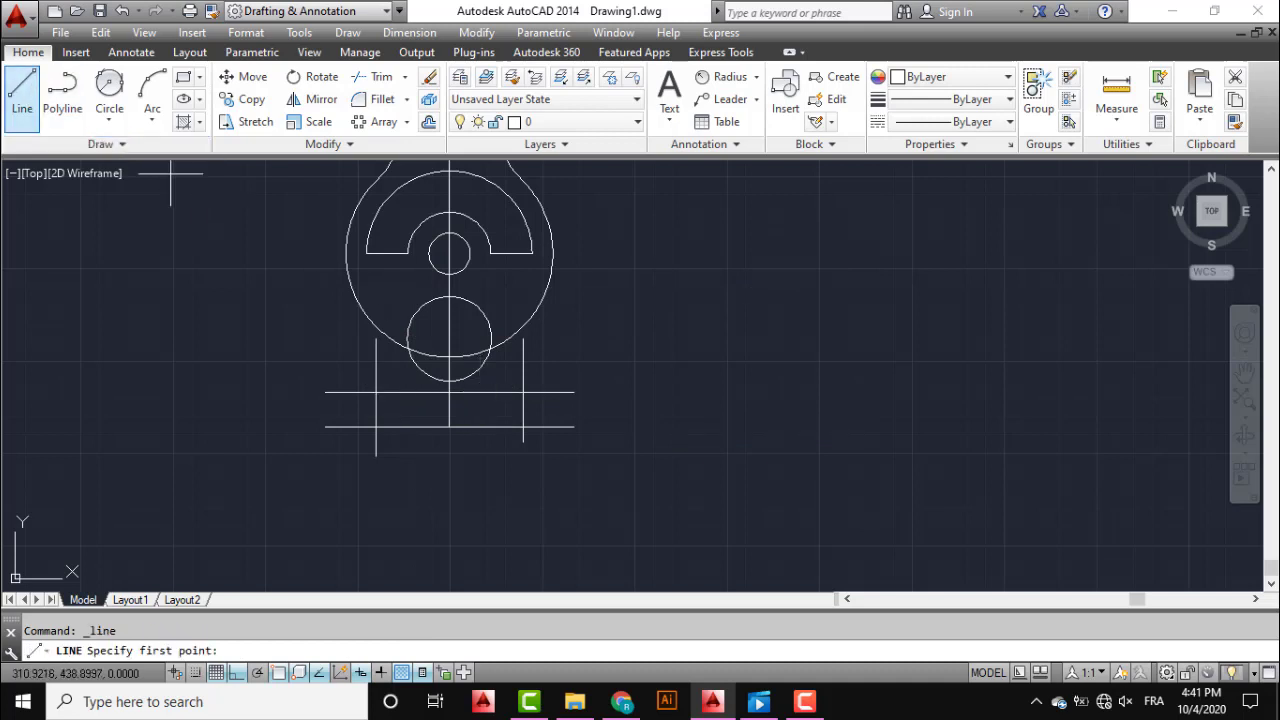
- Draw short vertical lines closing the right and left ends of the two lowest base lines
left_click(573, 427)
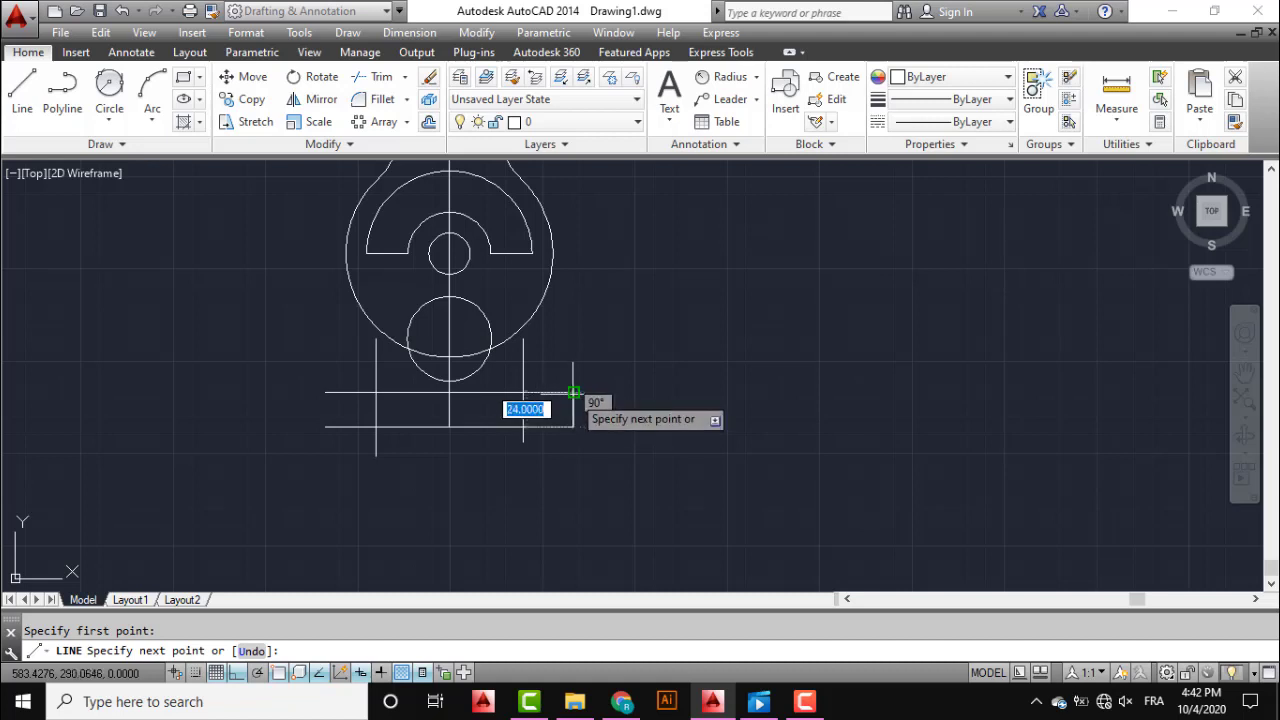
left_click(573, 393)
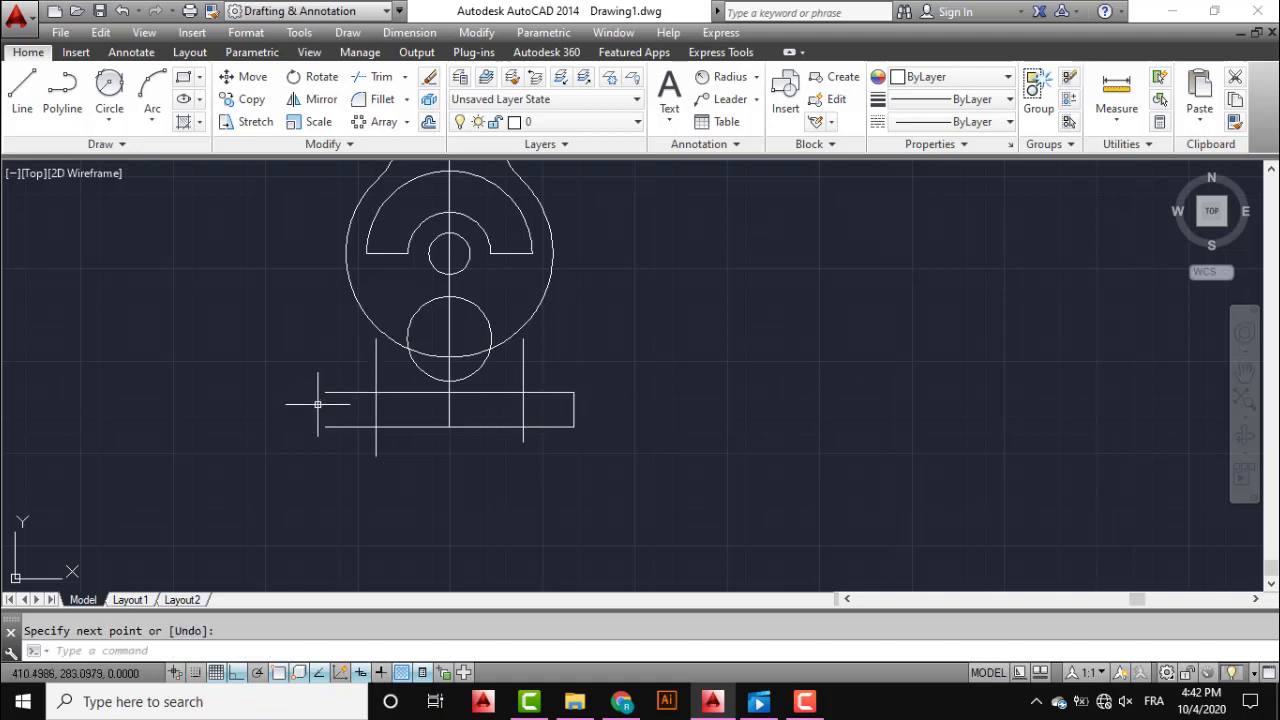
key("Return")
key("Return")
left_click(325, 427)
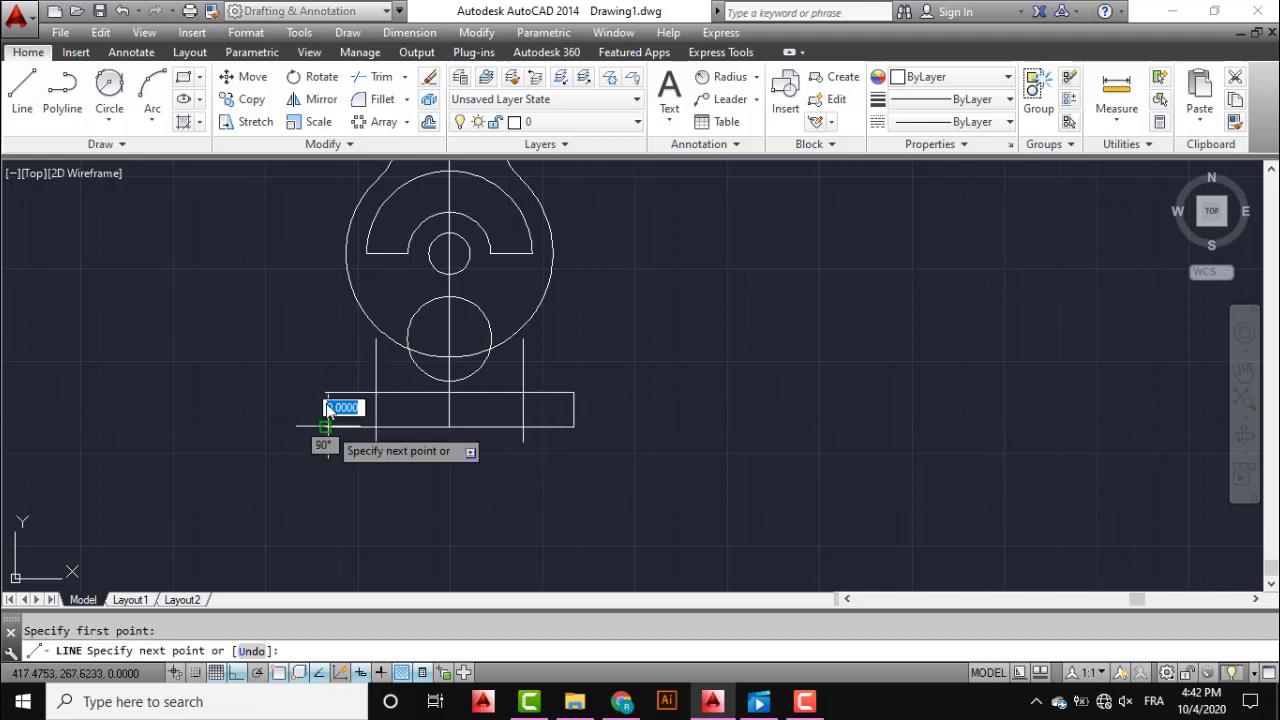
left_click(325, 393)
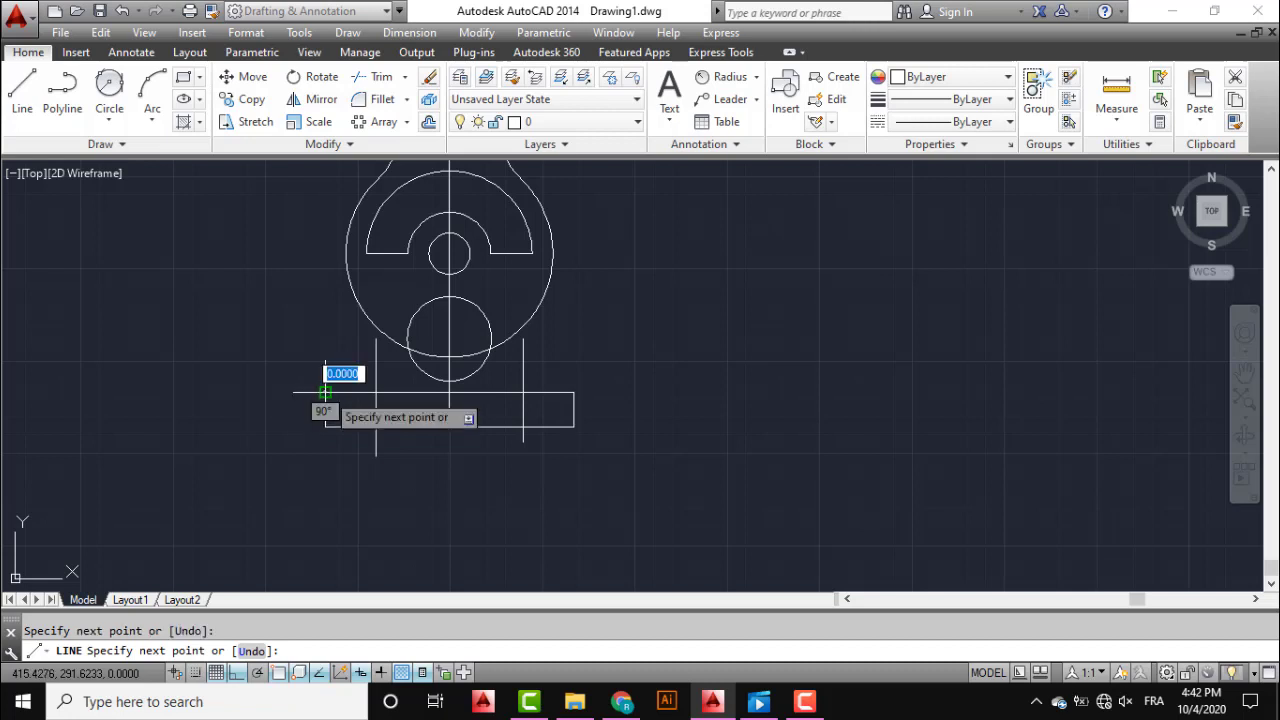
key("Return")
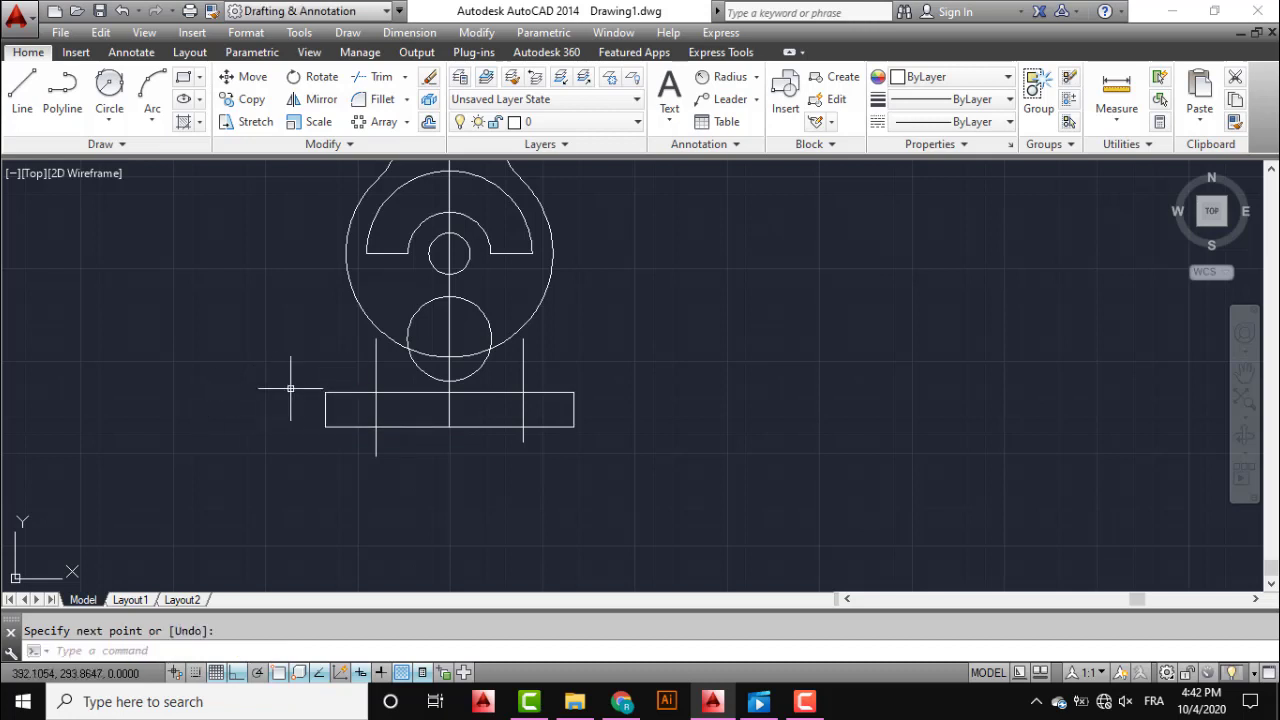
- Draw two radius-10 Tan-Tan-Radius circles, each touching an outer side line and the large lug circle
left_click(100, 88)
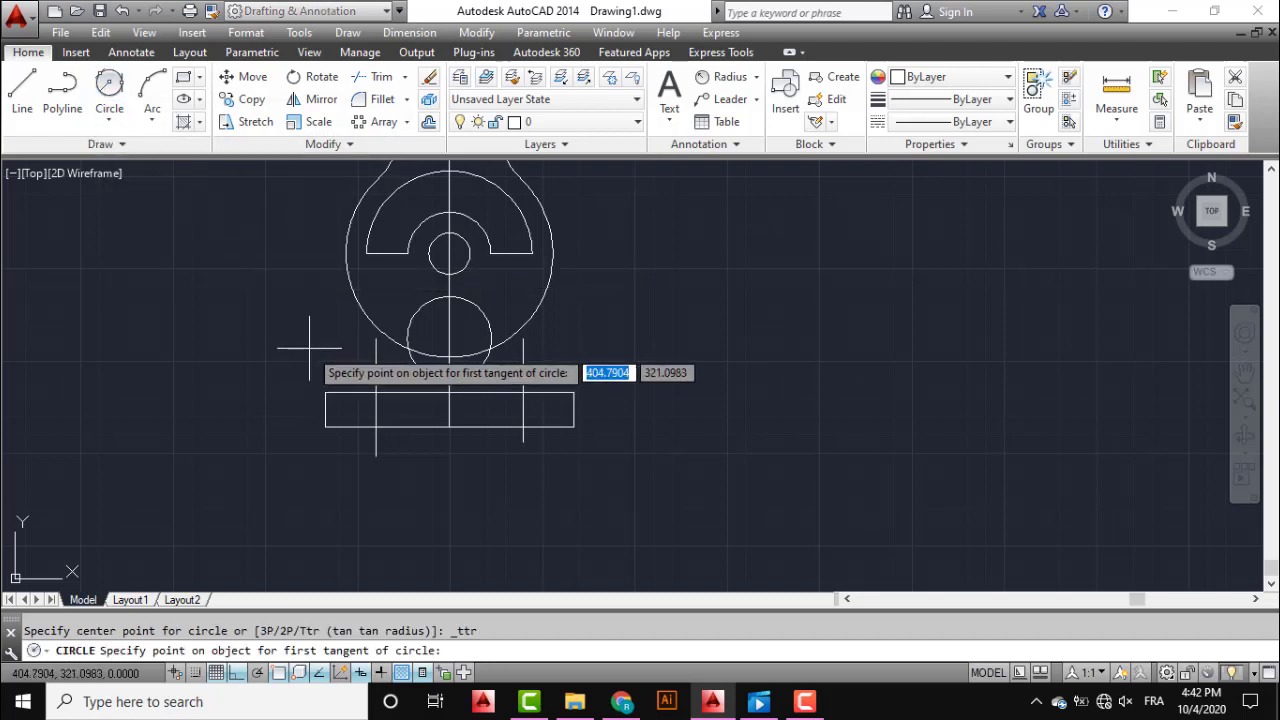
left_click(366, 338)
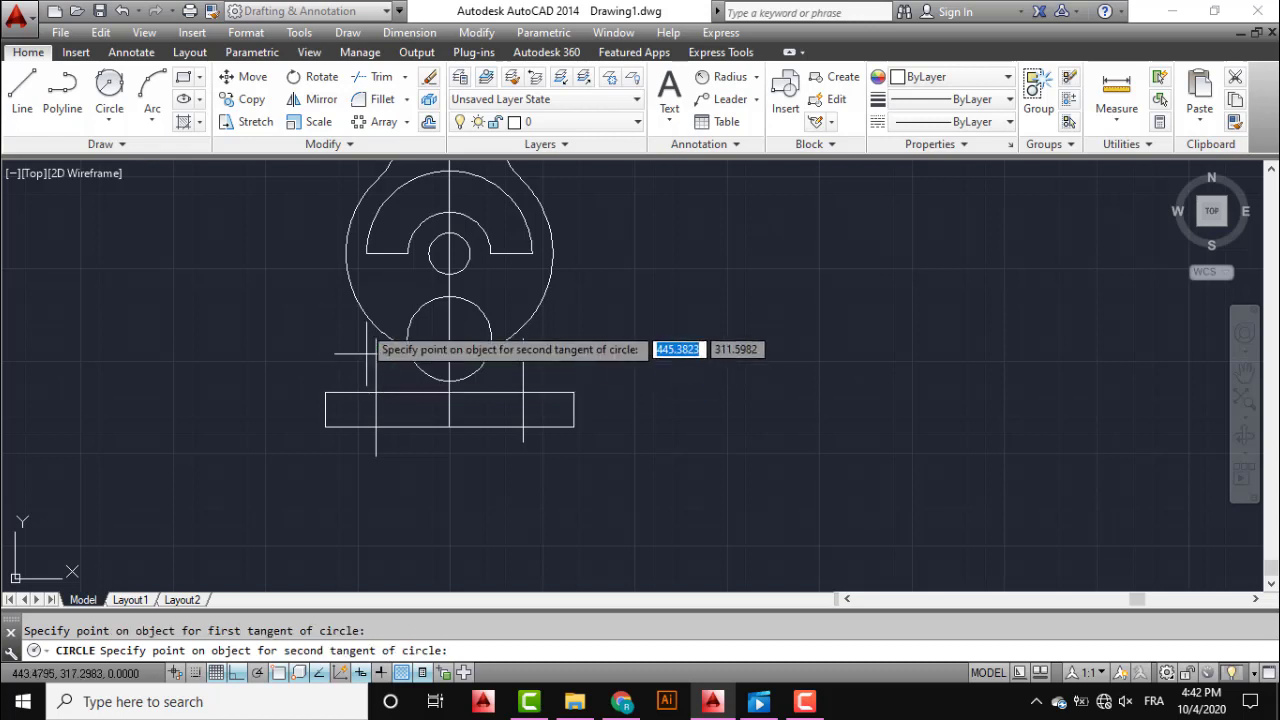
left_click(359, 308)
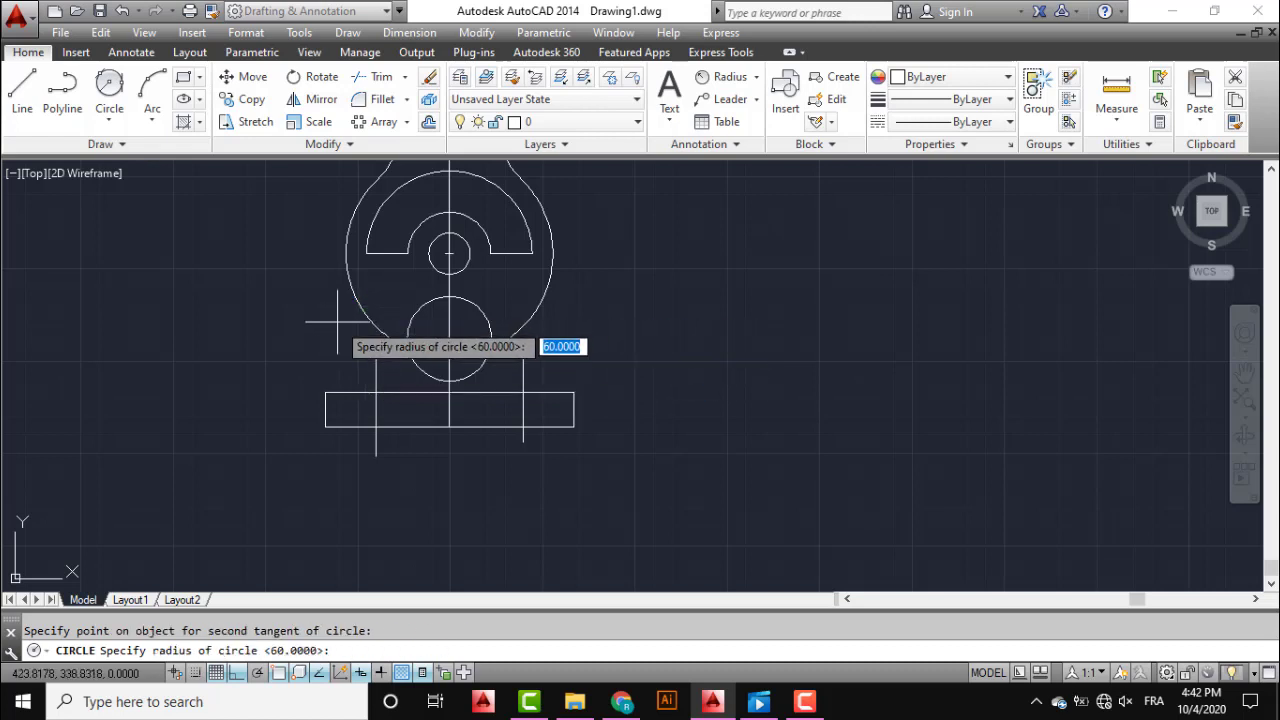
type("10")
key("Return")
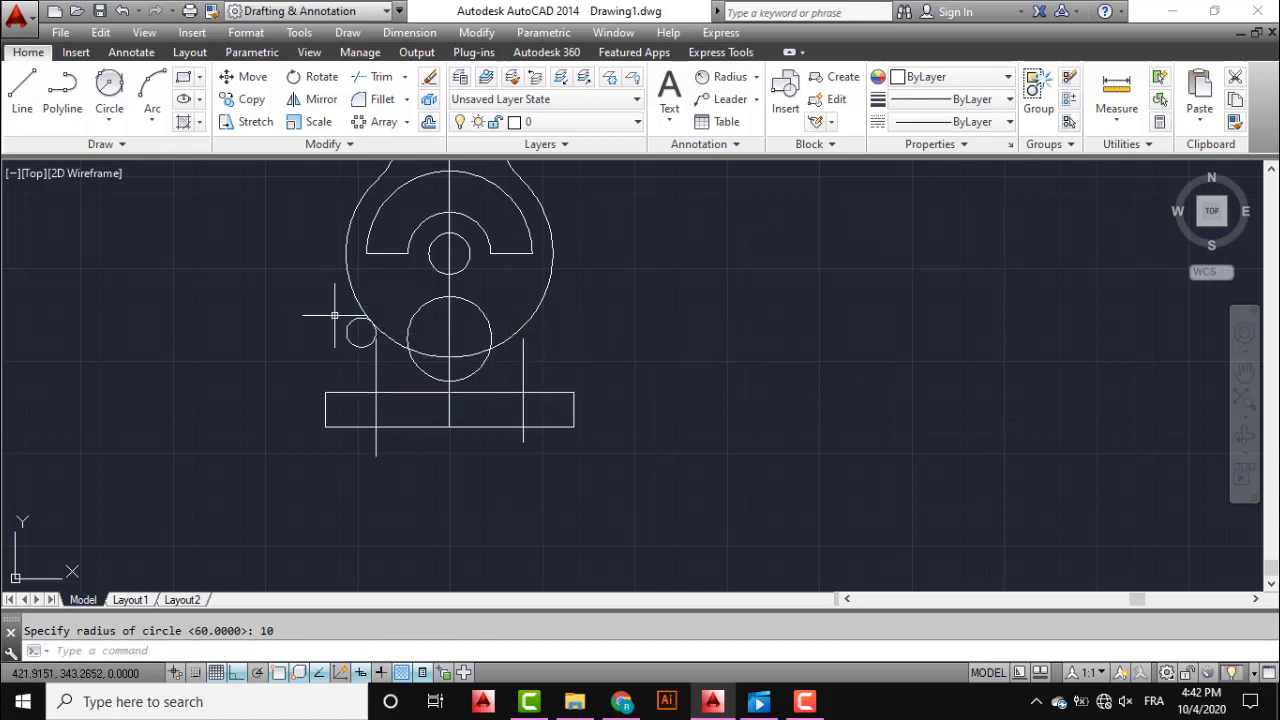
left_click(112, 91)
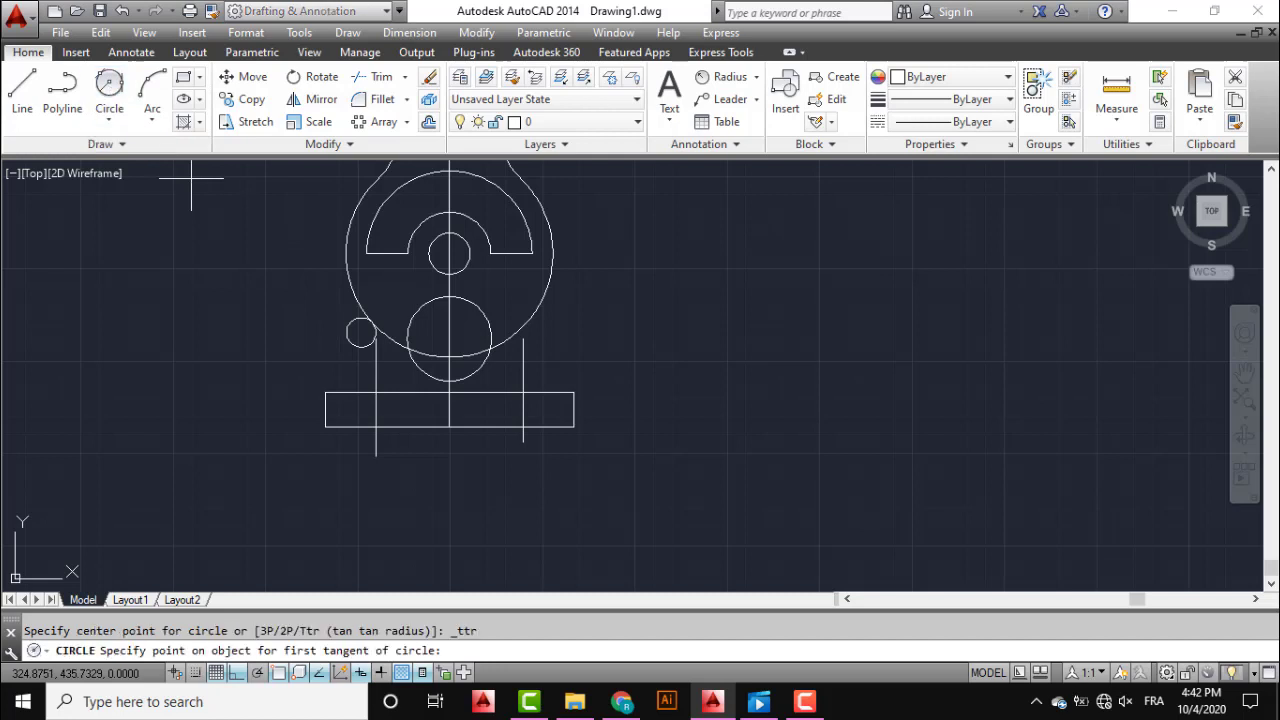
left_click(521, 361)
left_click(533, 311)
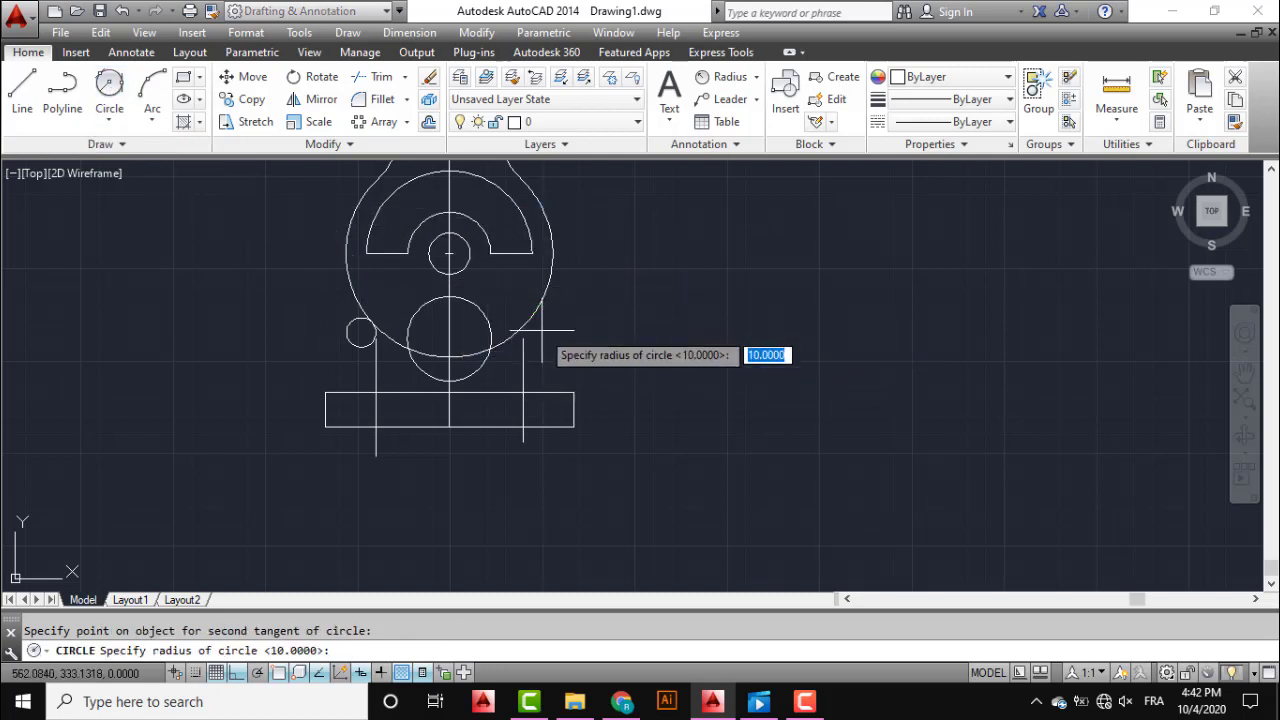
key("Return")
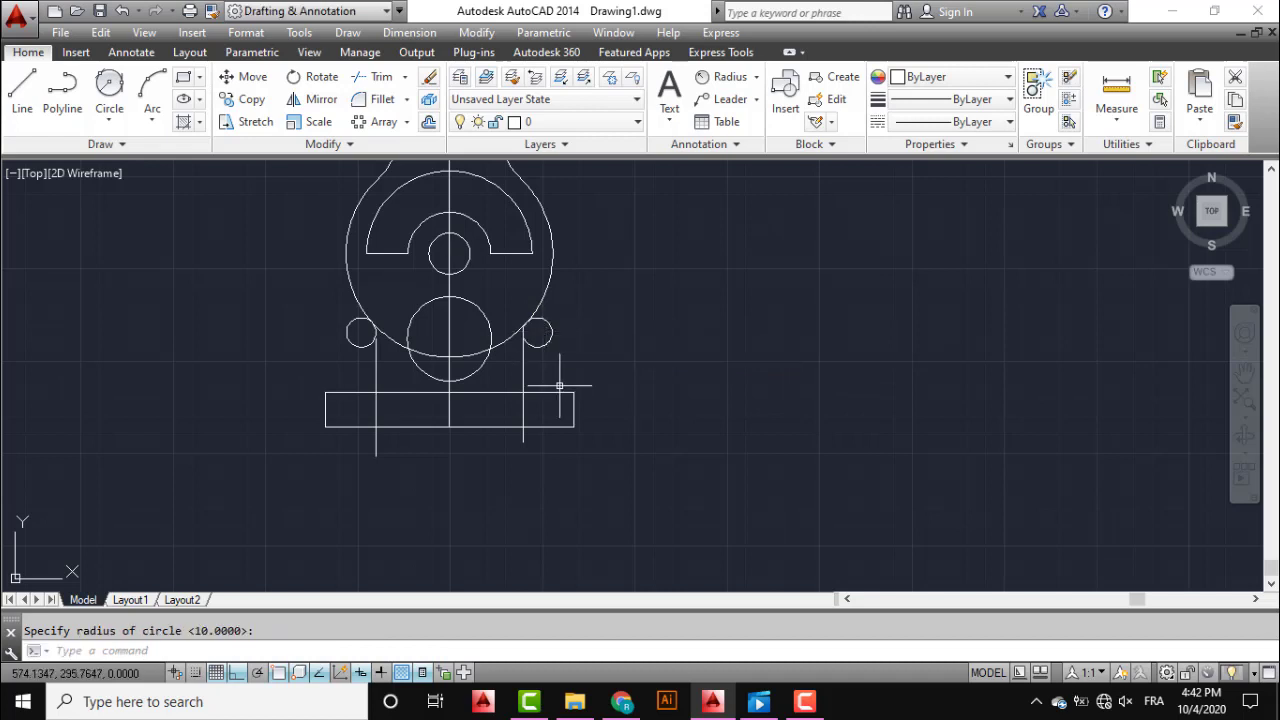
scroll(557, 342, "up", 4)
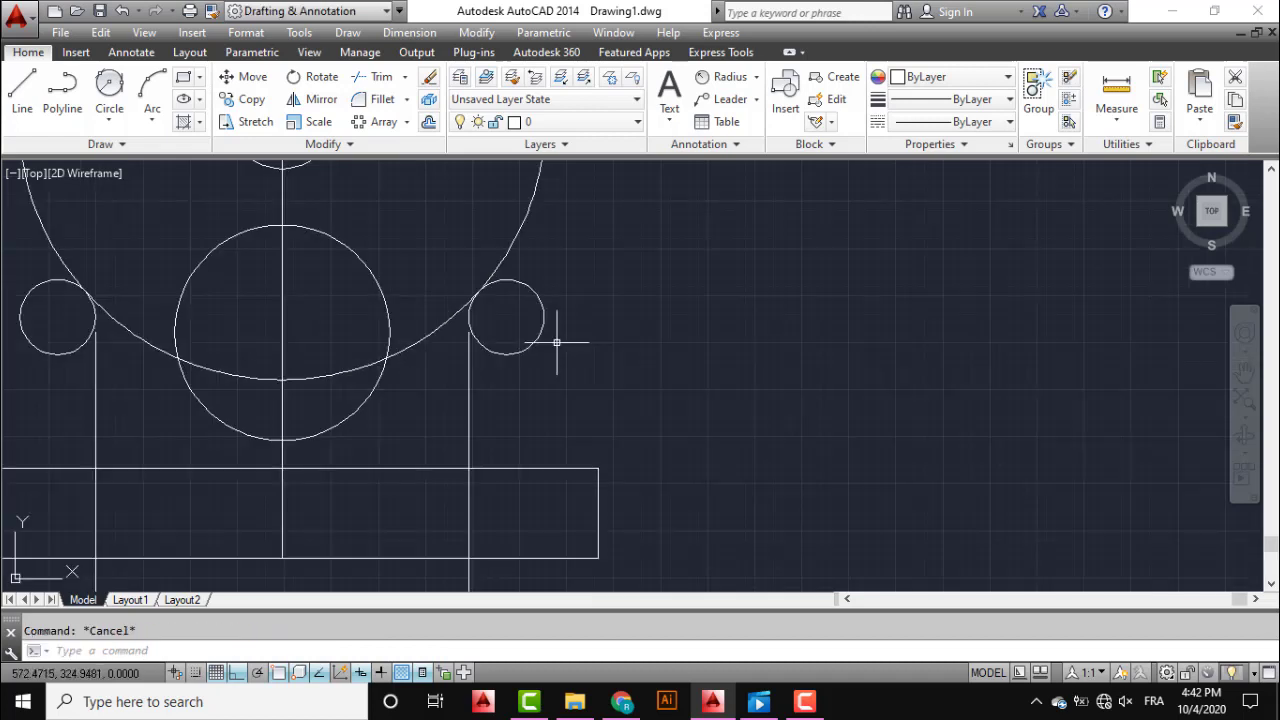
left_click(405, 80)
left_click(385, 134)
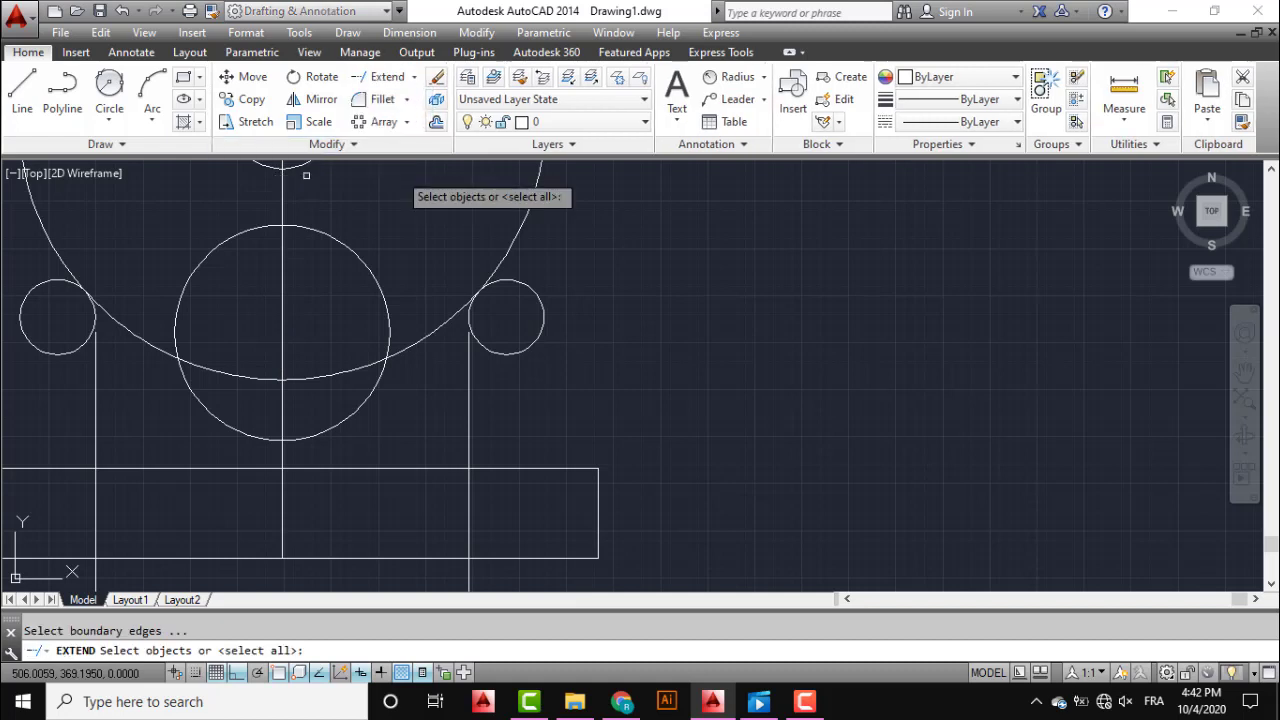
key("Return")
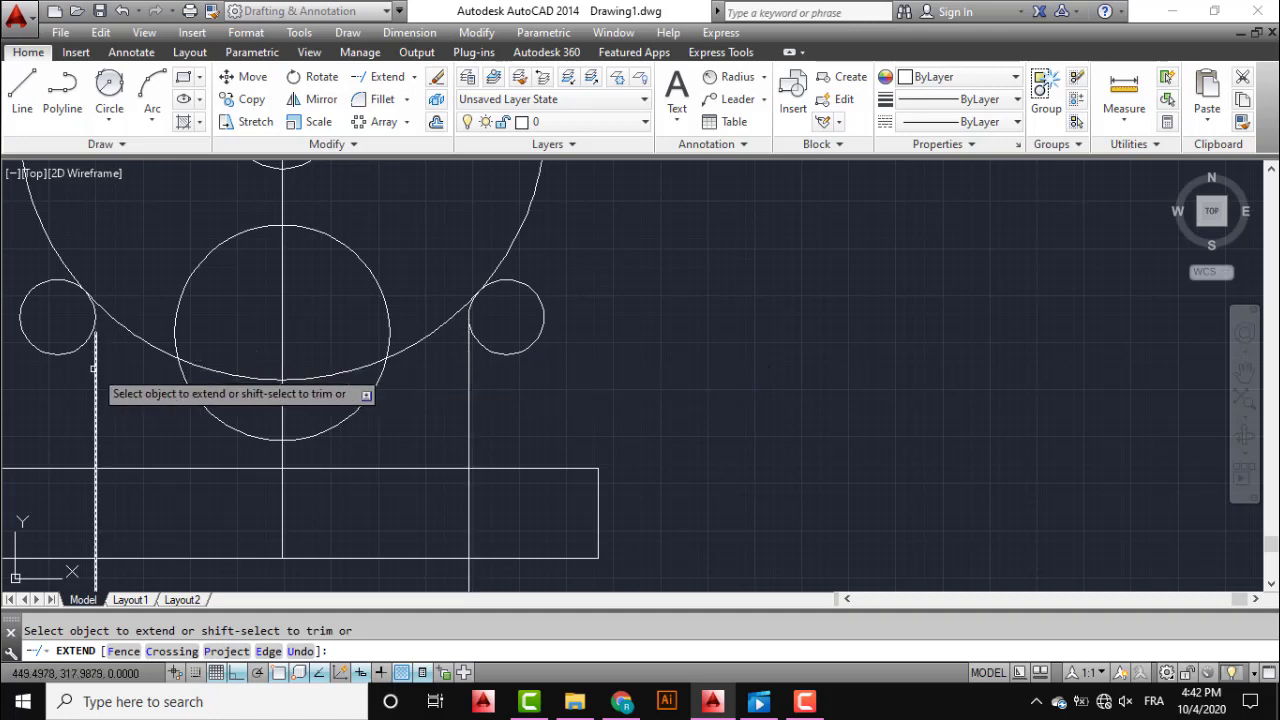
key("Escape")
scroll(200, 357, "down", 2)
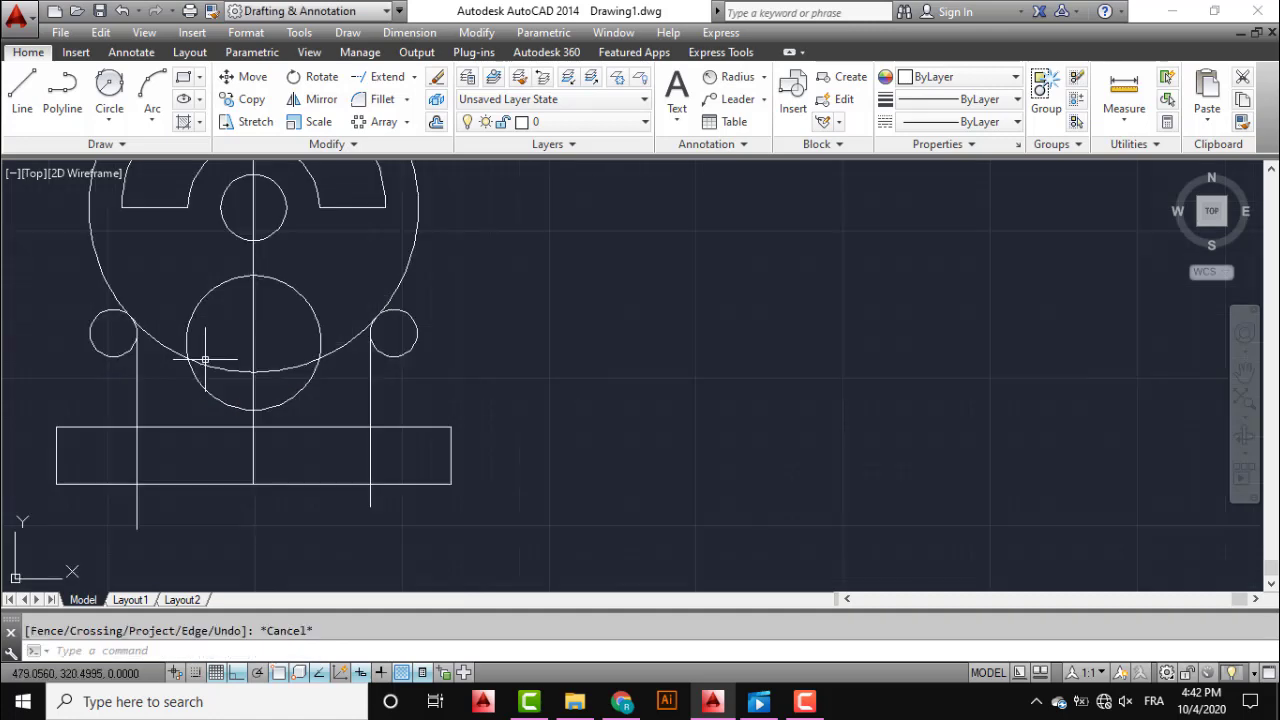
middle_click_drag(200, 357, 417, 357)
scroll(417, 357, "down", 1)
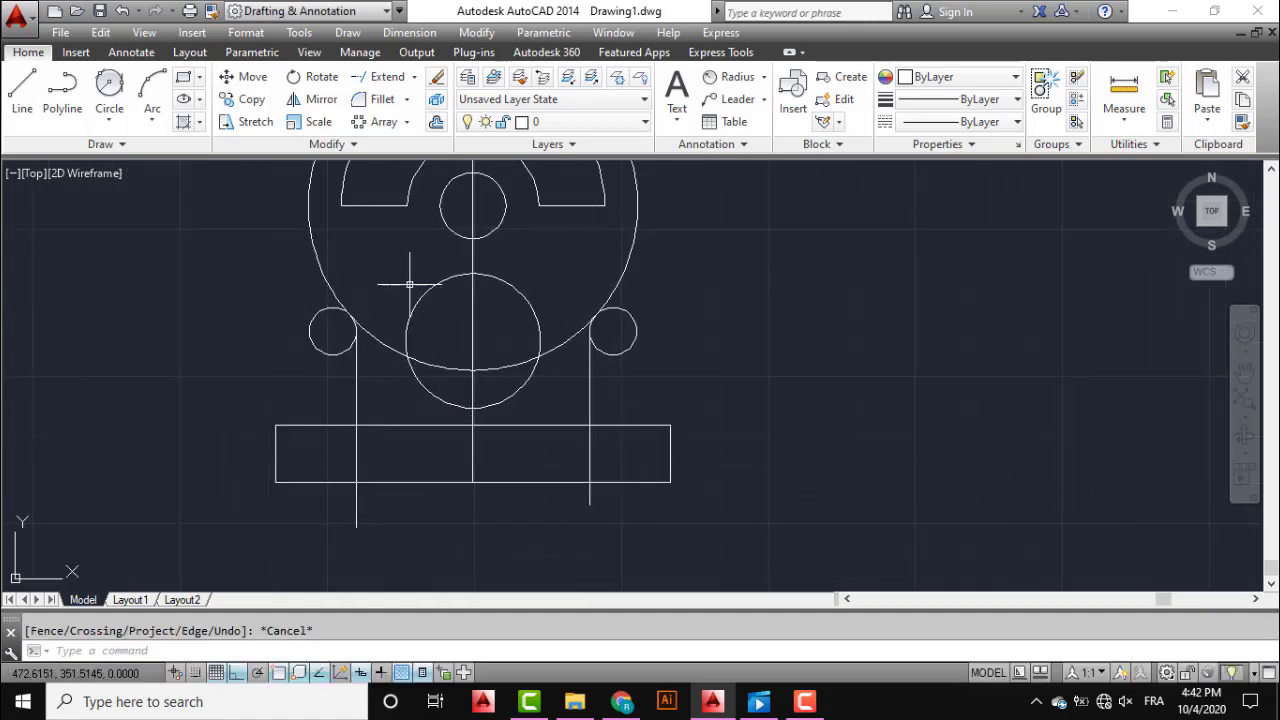
- Trim the outer parts of both radius-10 circles and the large circle's lower arc between the side lines
left_click(414, 77)
left_click(382, 113)
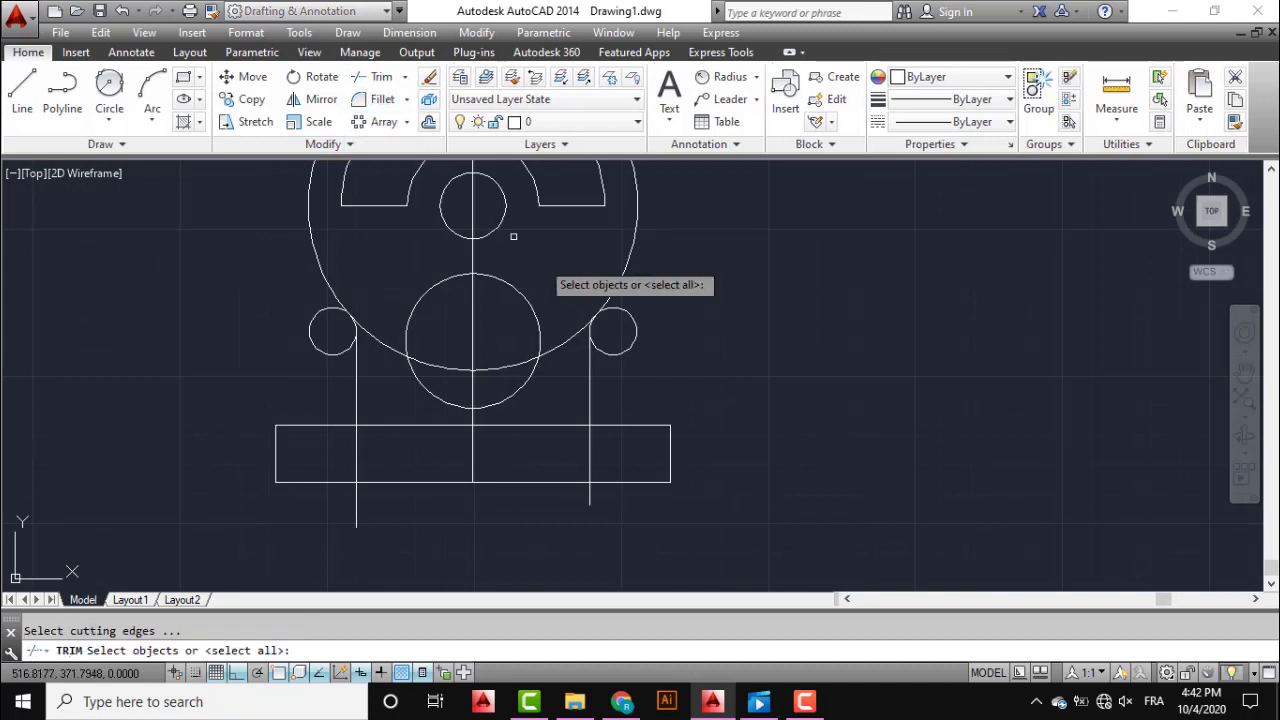
key("Return")
left_click(640, 293)
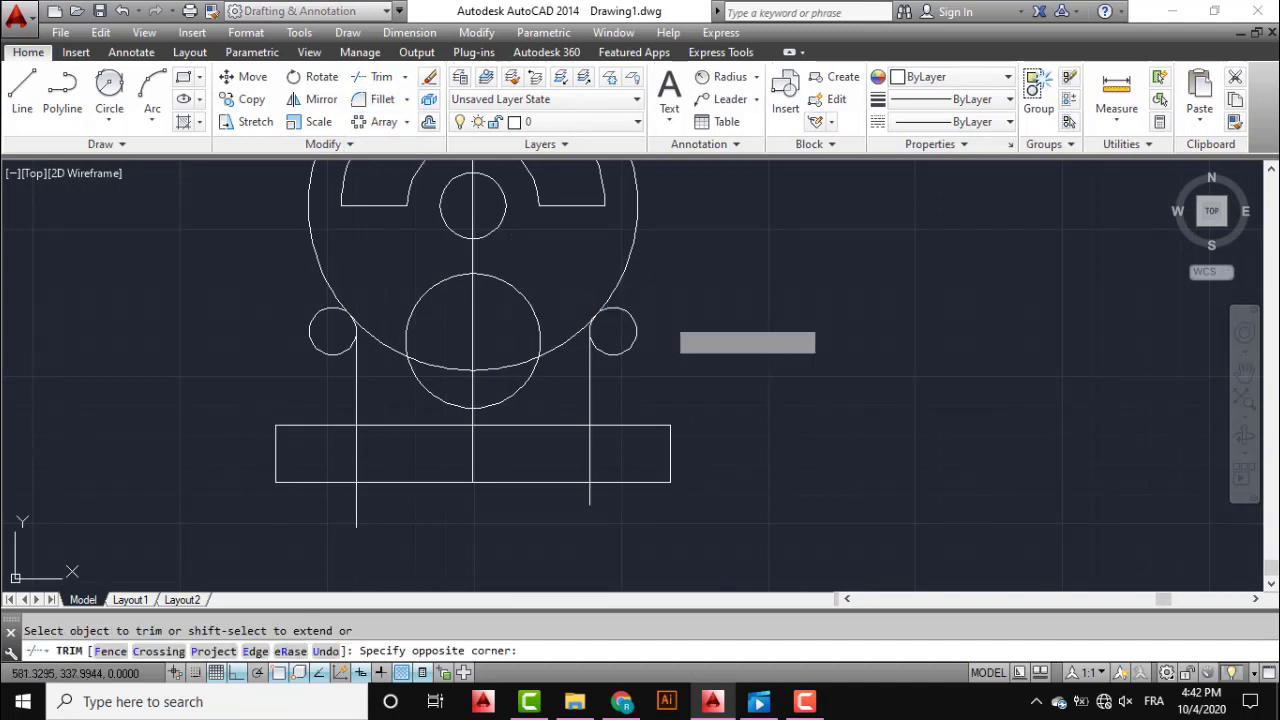
left_click(625, 345)
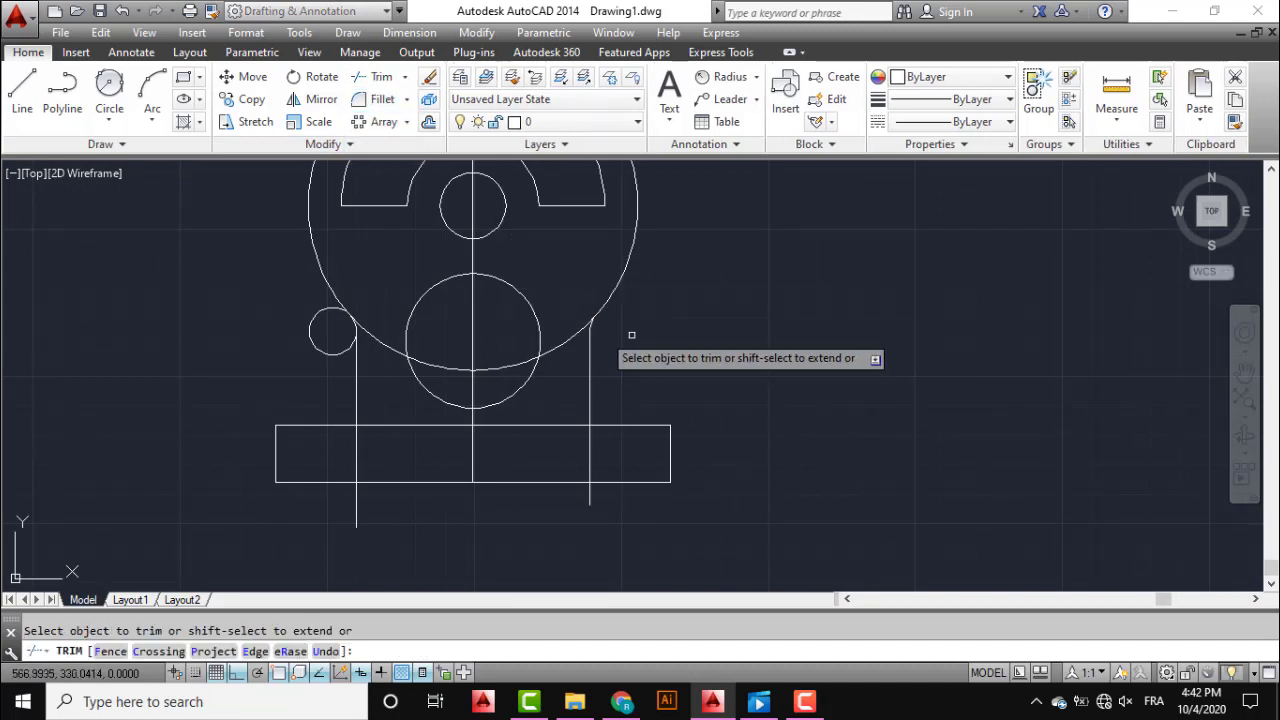
left_click(330, 335)
left_click(297, 346)
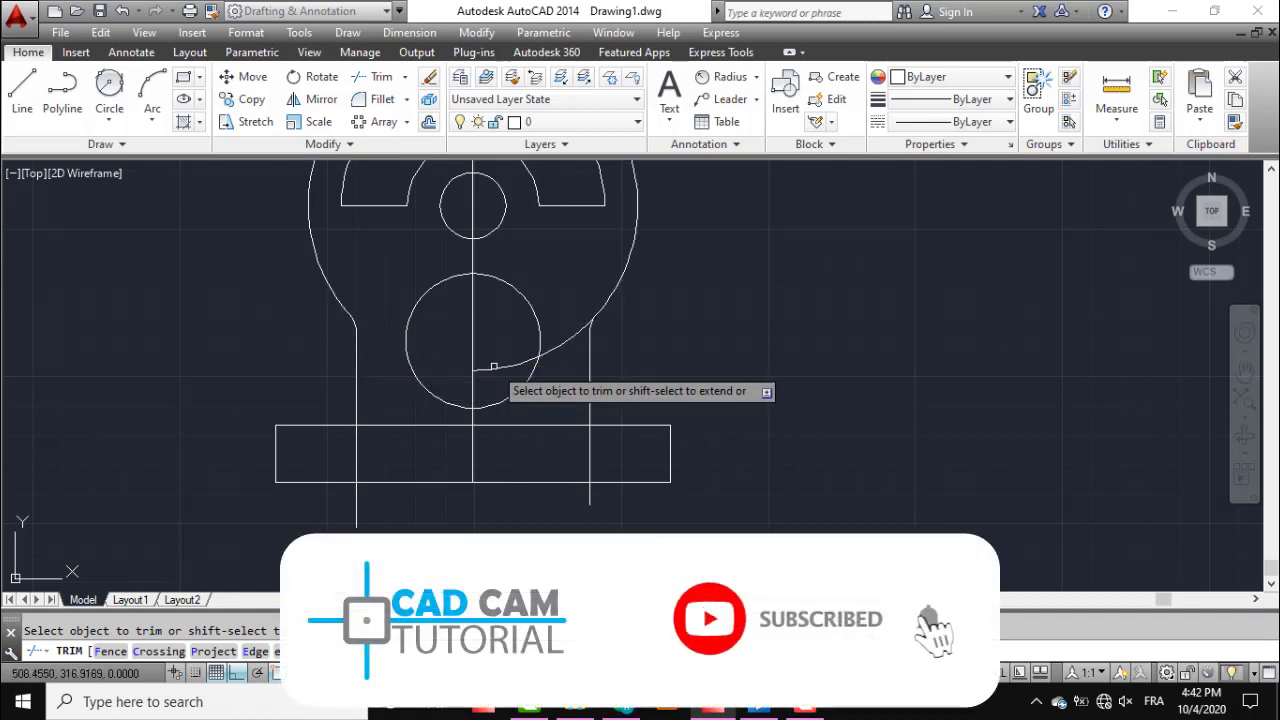
left_click(555, 345)
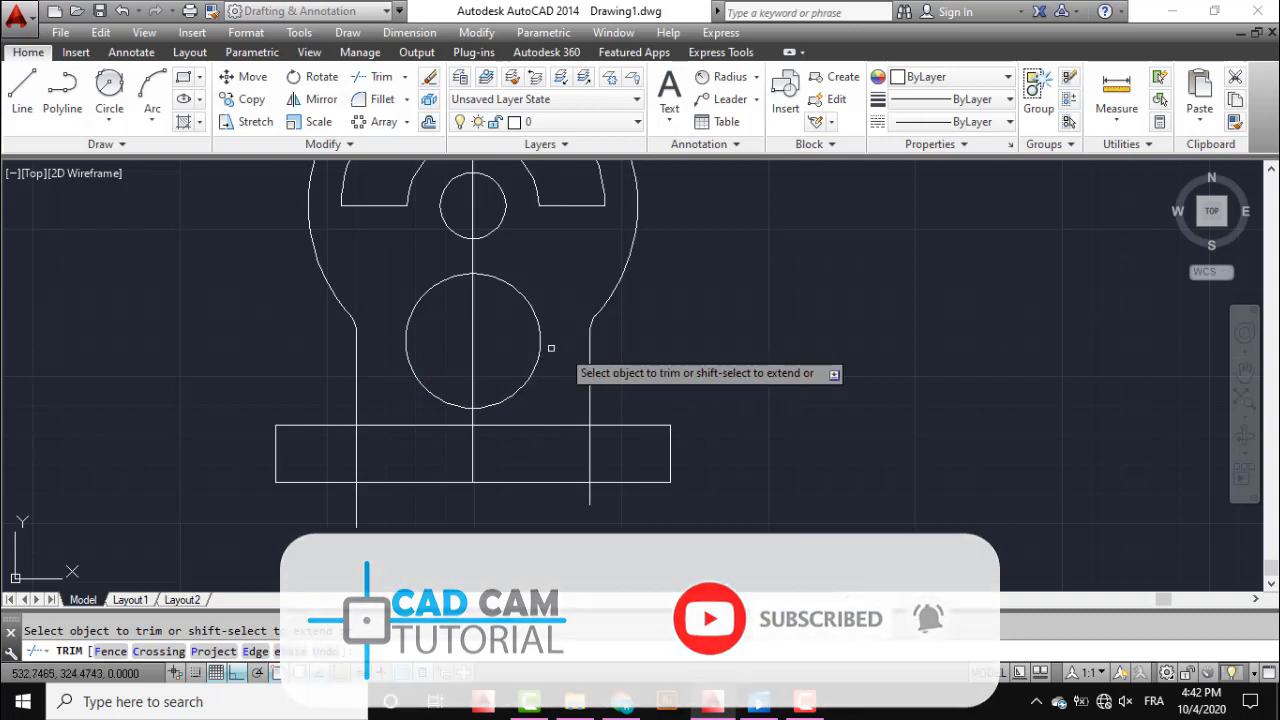
key("Escape")
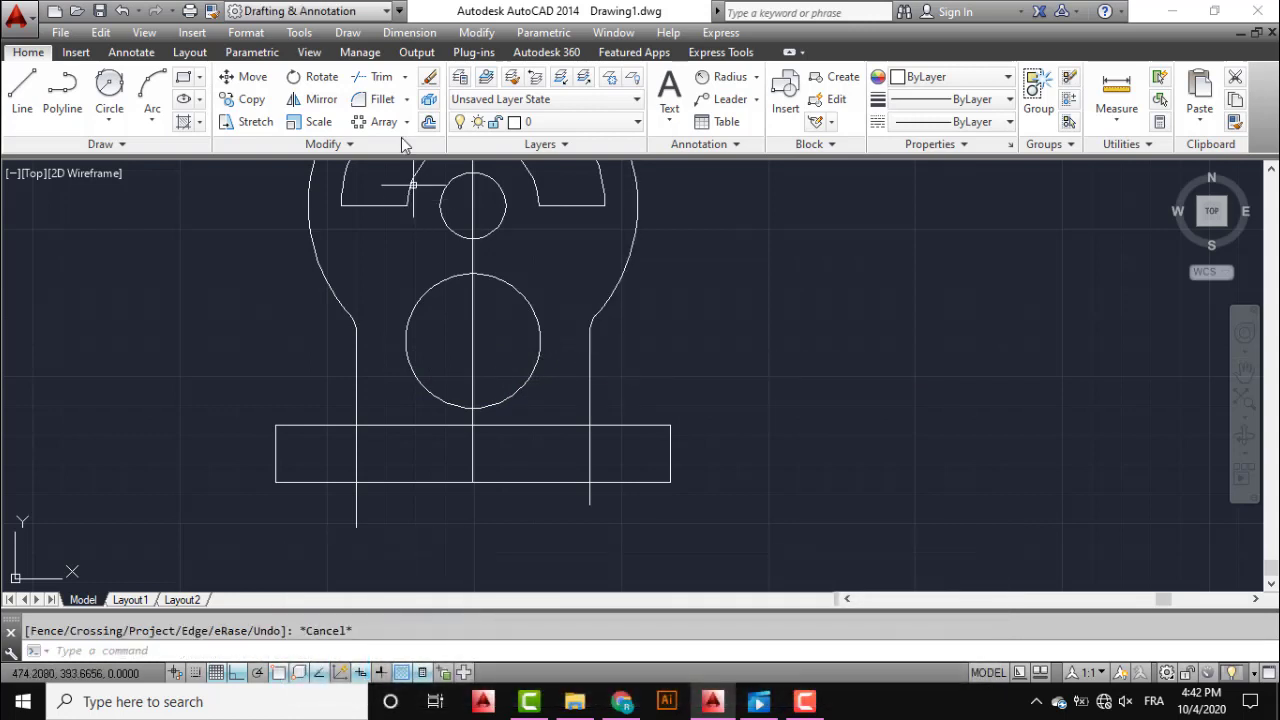
- Fillet the right upright-to-base joint and the base's upper-right corner with radius 10
type("f")
key("Return")
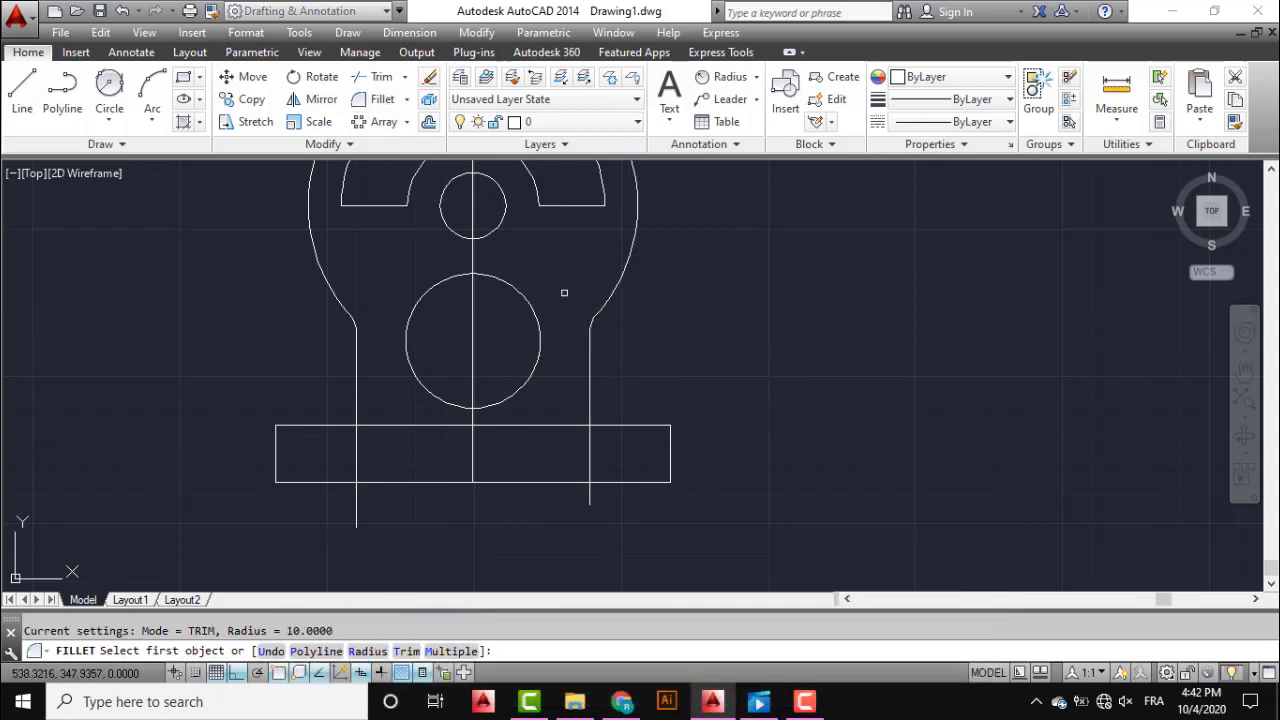
left_click(591, 389)
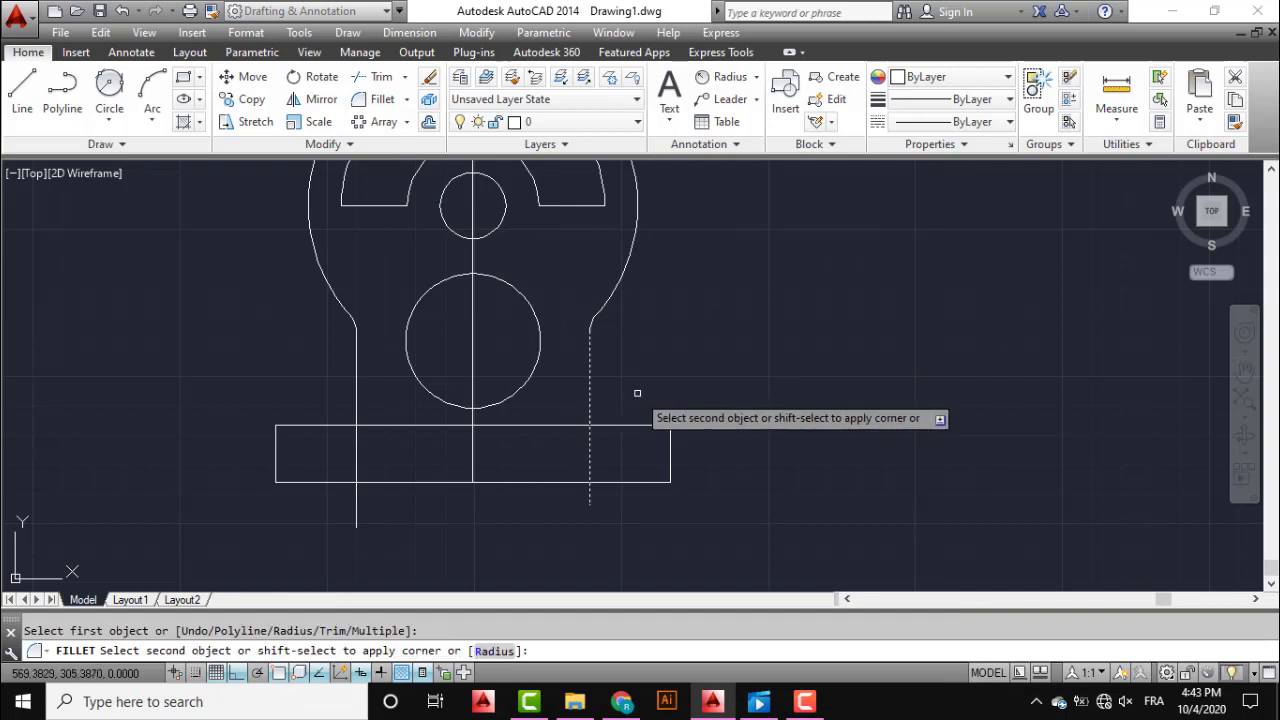
type("r")
key("Return")
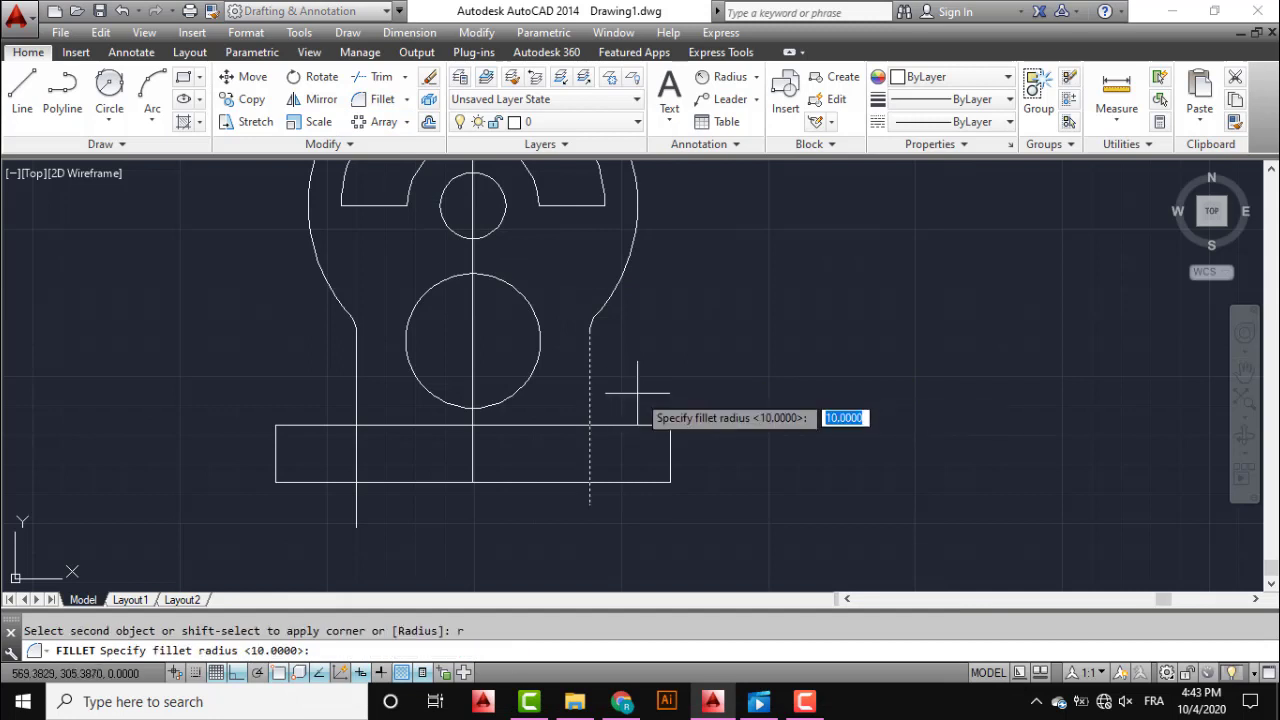
type("10")
key("Return")
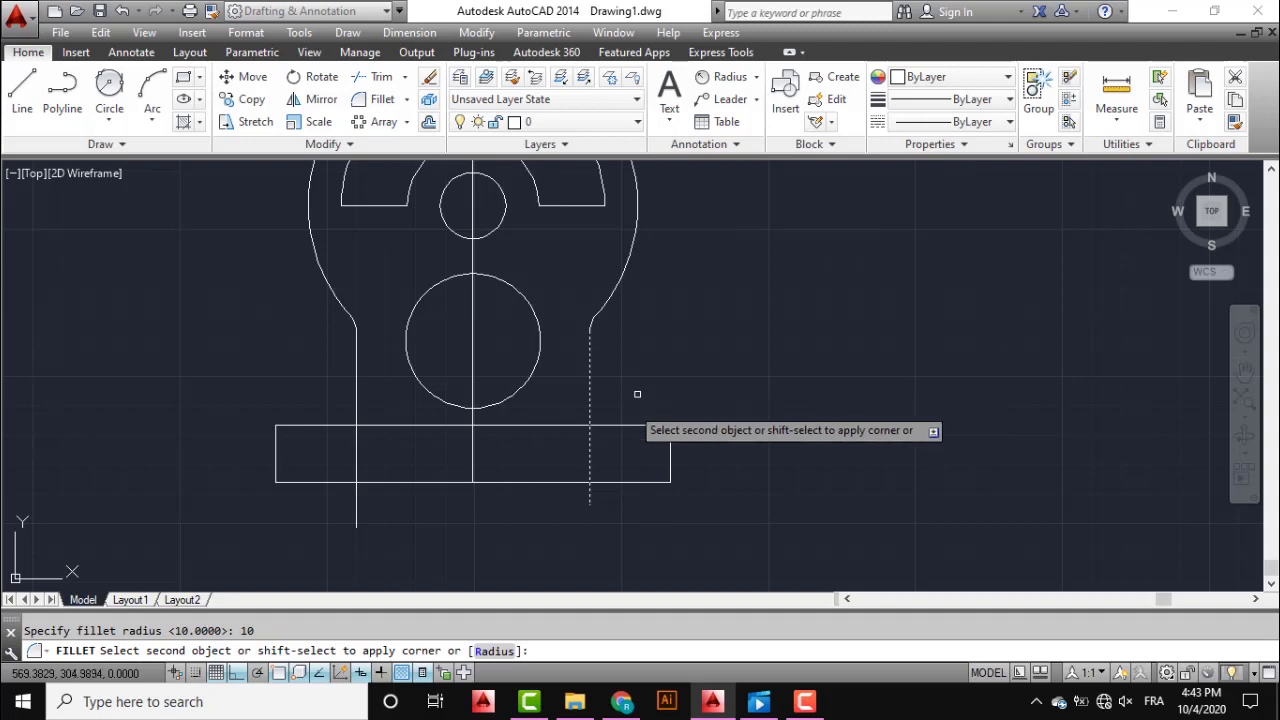
left_click(610, 427)
left_click(610, 427)
key("Return")
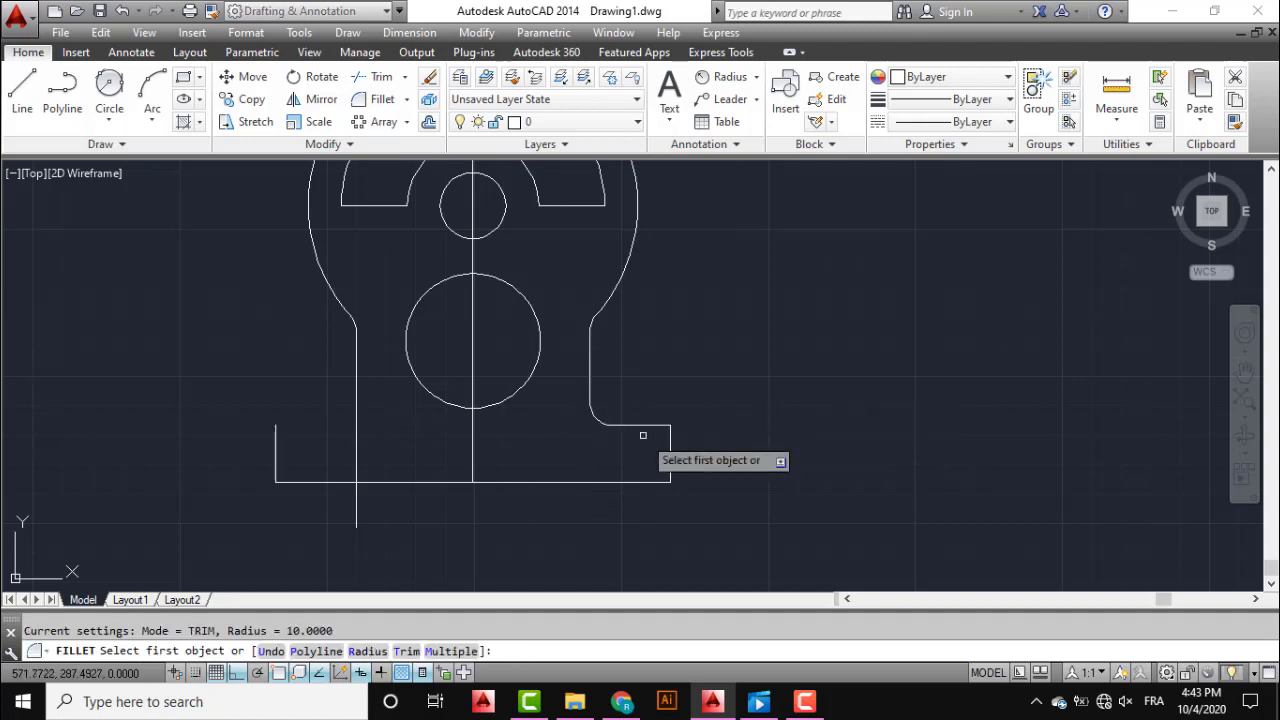
left_click(646, 425)
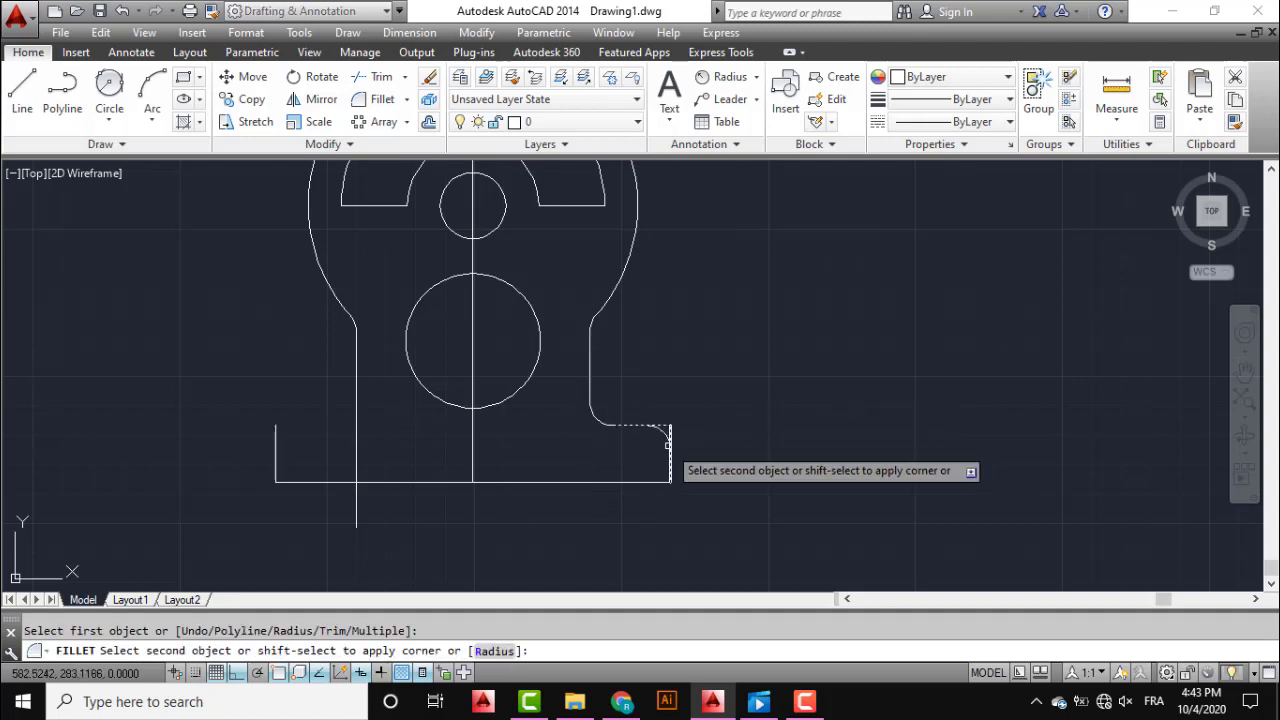
left_click(668, 445)
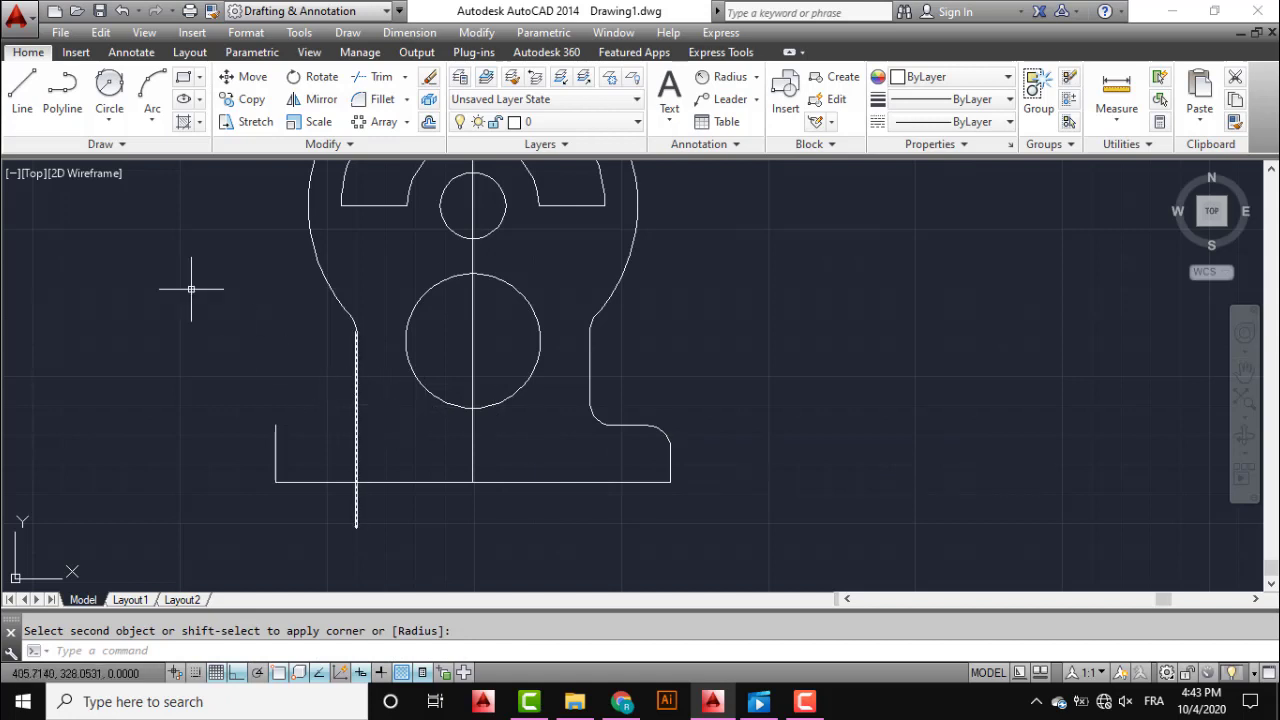
- Draw a line across the base top to the left upright and fillet that joint with radius 10
left_click(22, 92)
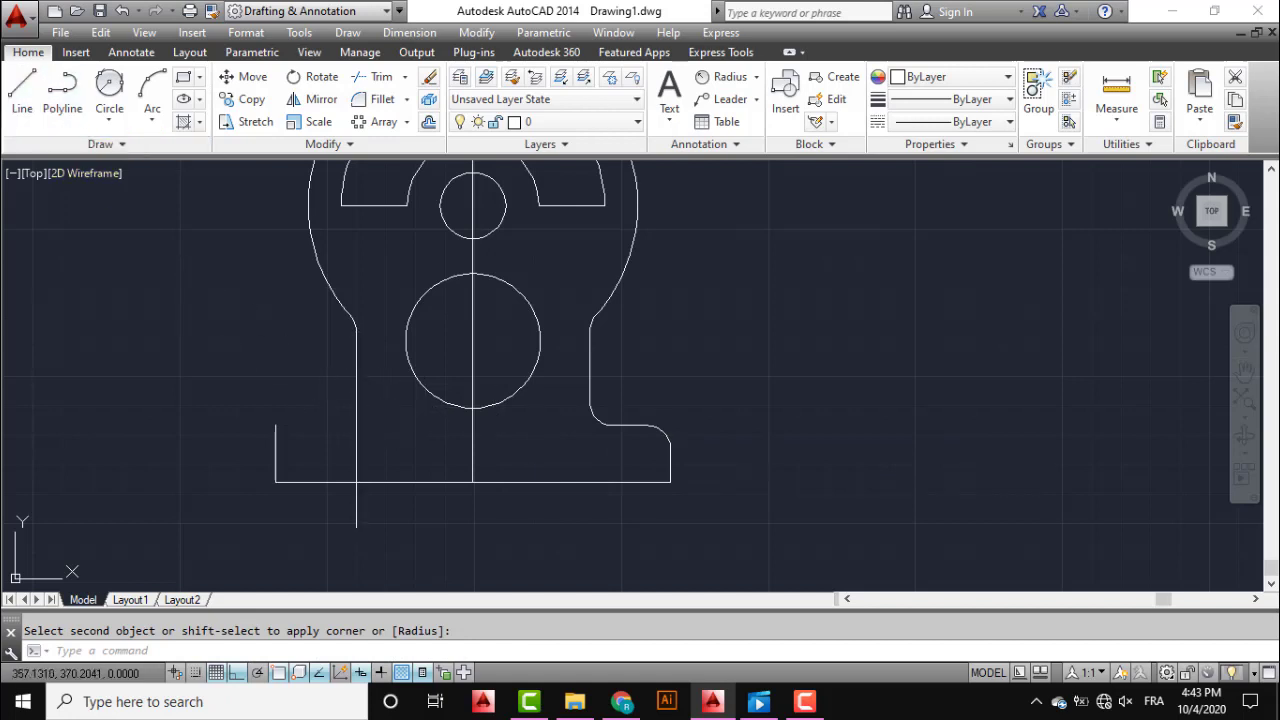
left_click(274, 426)
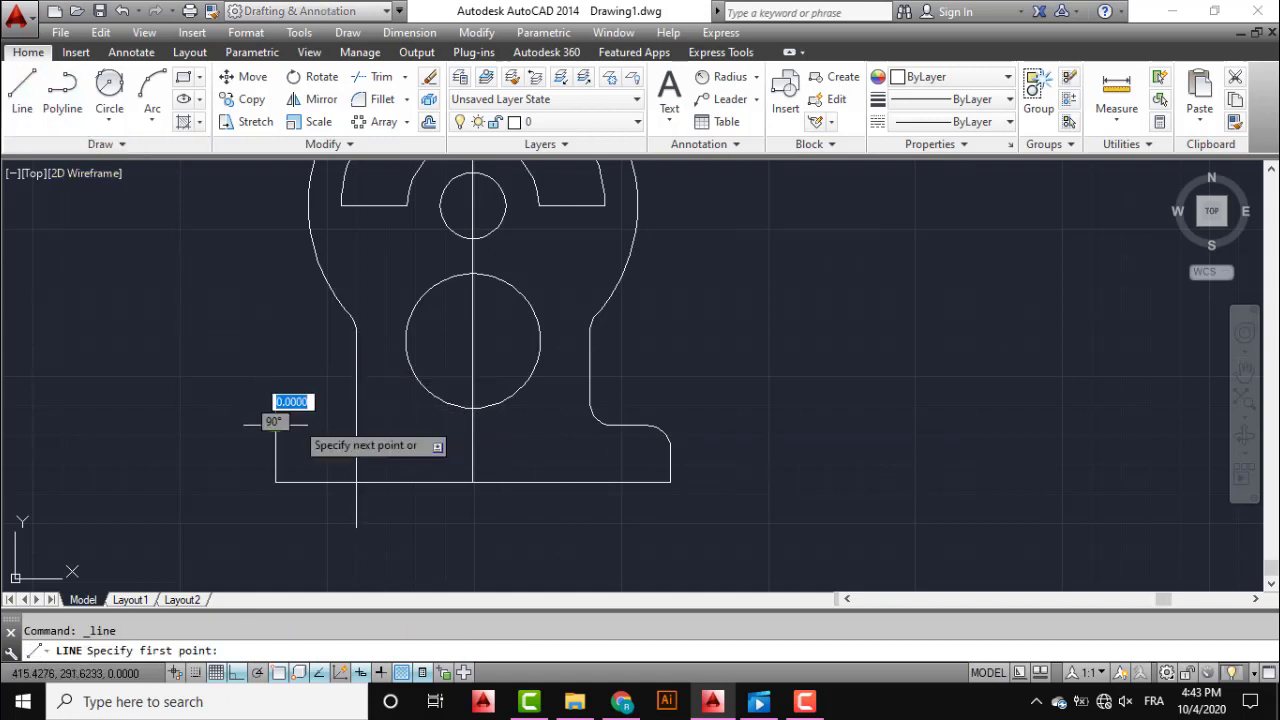
left_click(357, 420)
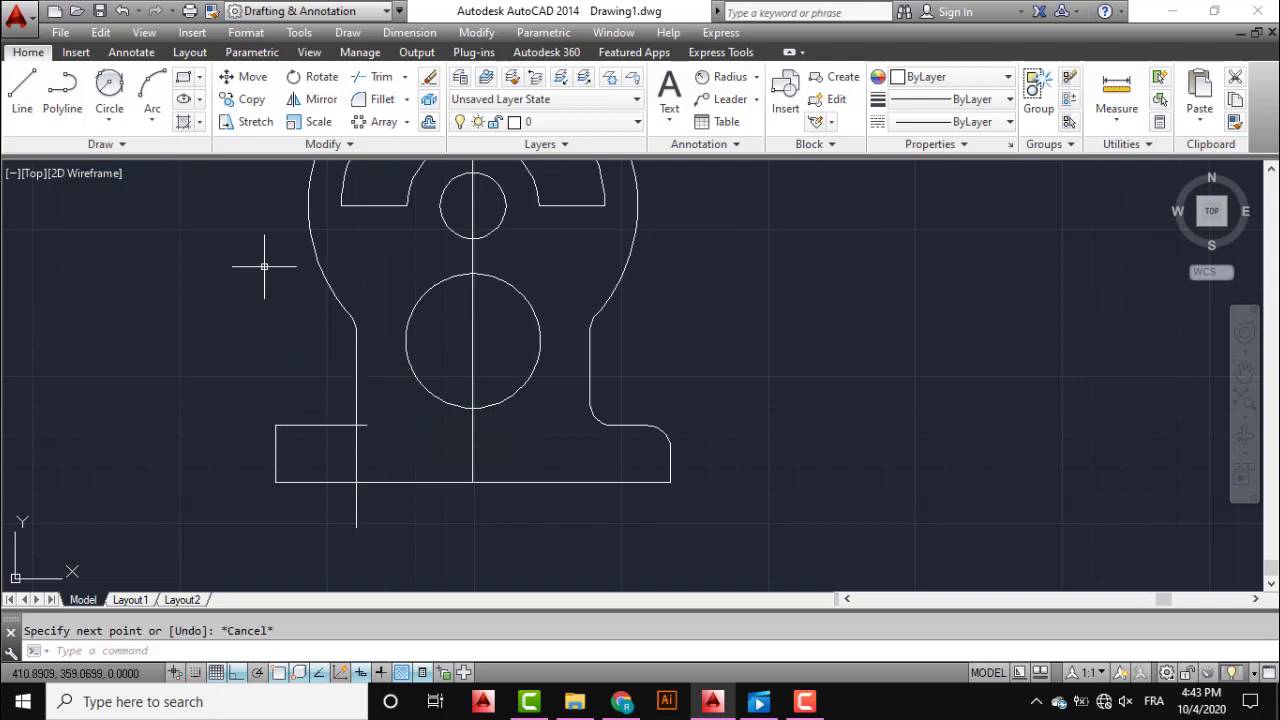
type("f")
key("Return")
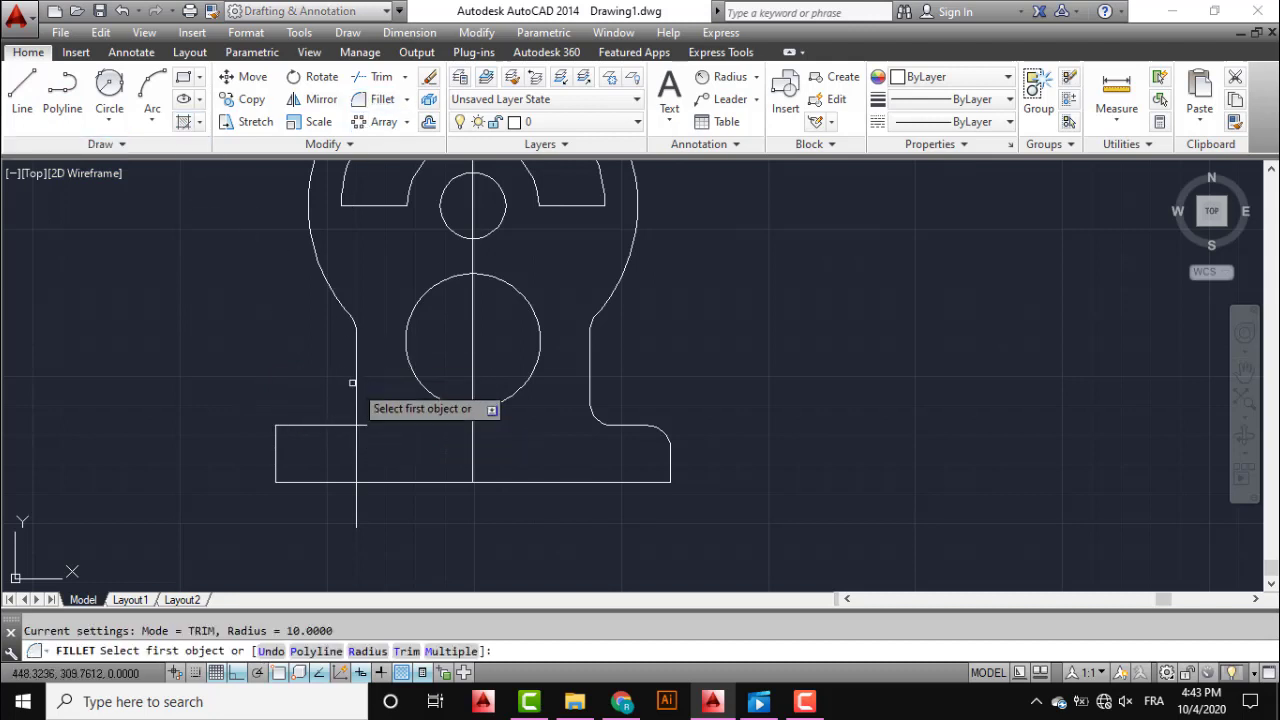
left_click(357, 385)
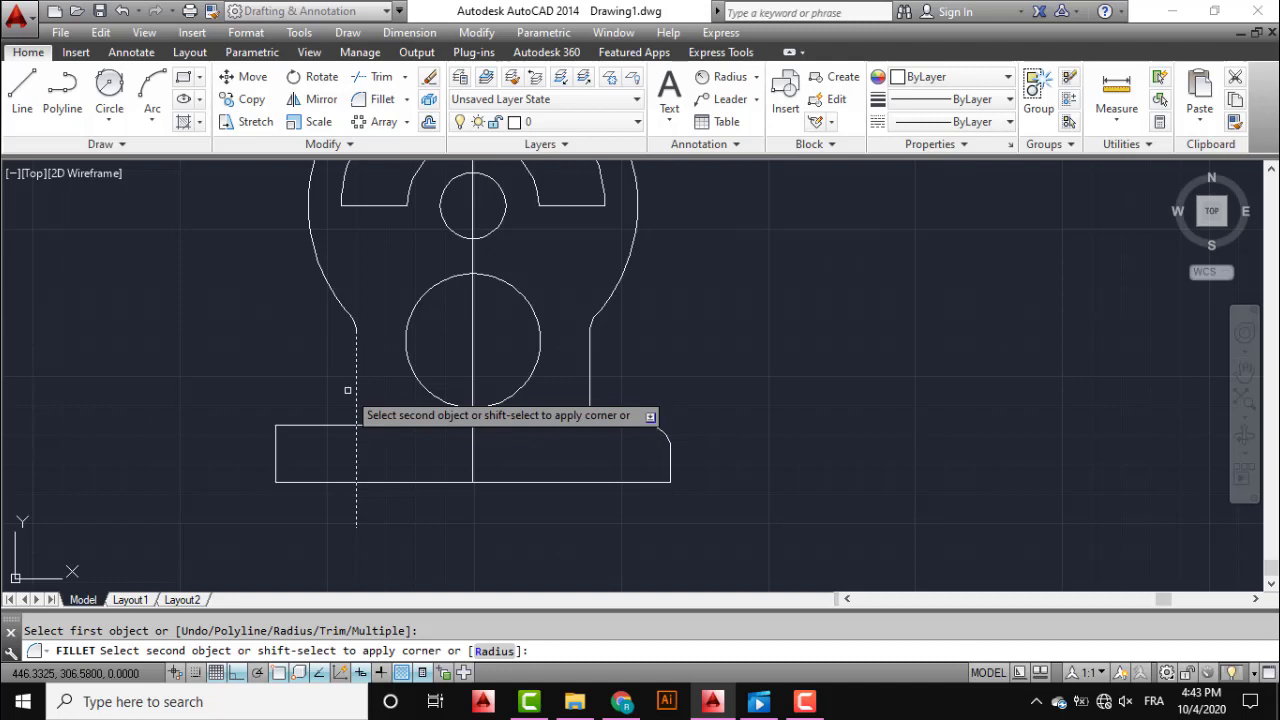
type("r")
key("Return")
type("10")
key("Return")
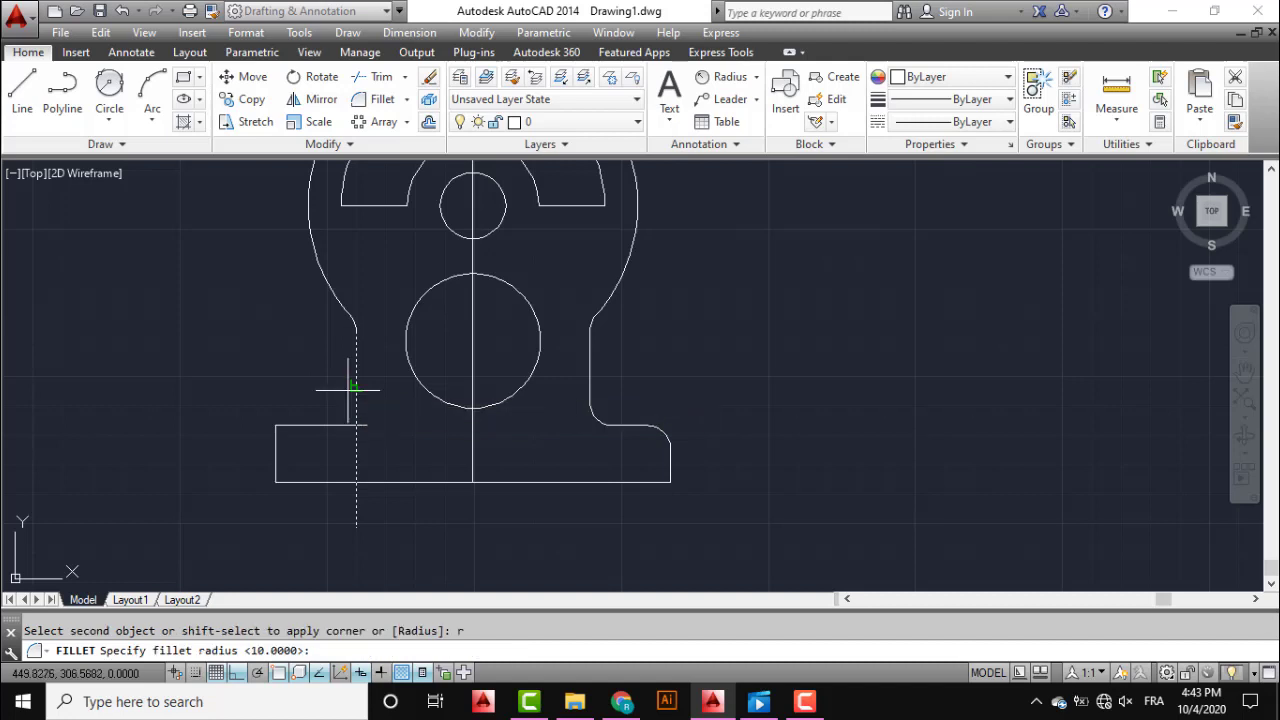
left_click(337, 427)
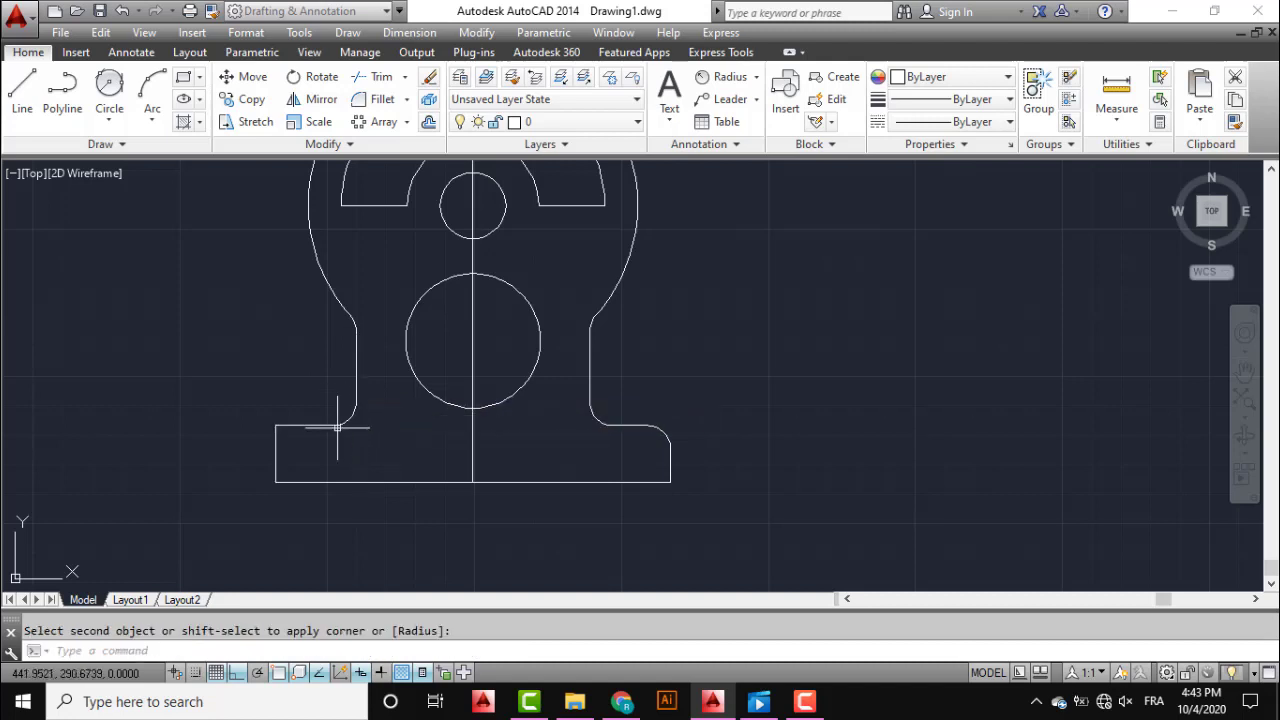
- Fillet the base's top-left corner with radius 10 and bring the whole bracket into view
key("Return")
left_click(290, 426)
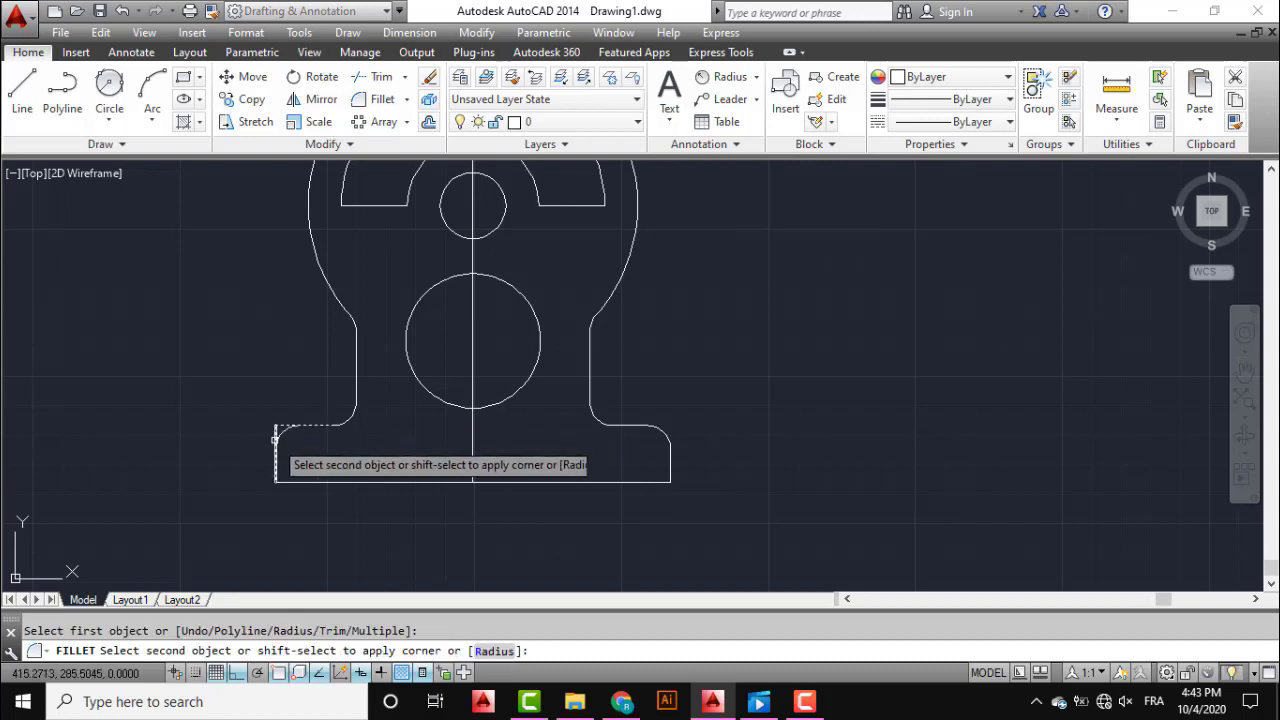
left_click(275, 440)
scroll(243, 371, "down", 3)
middle_click_drag(243, 371, 343, 449)
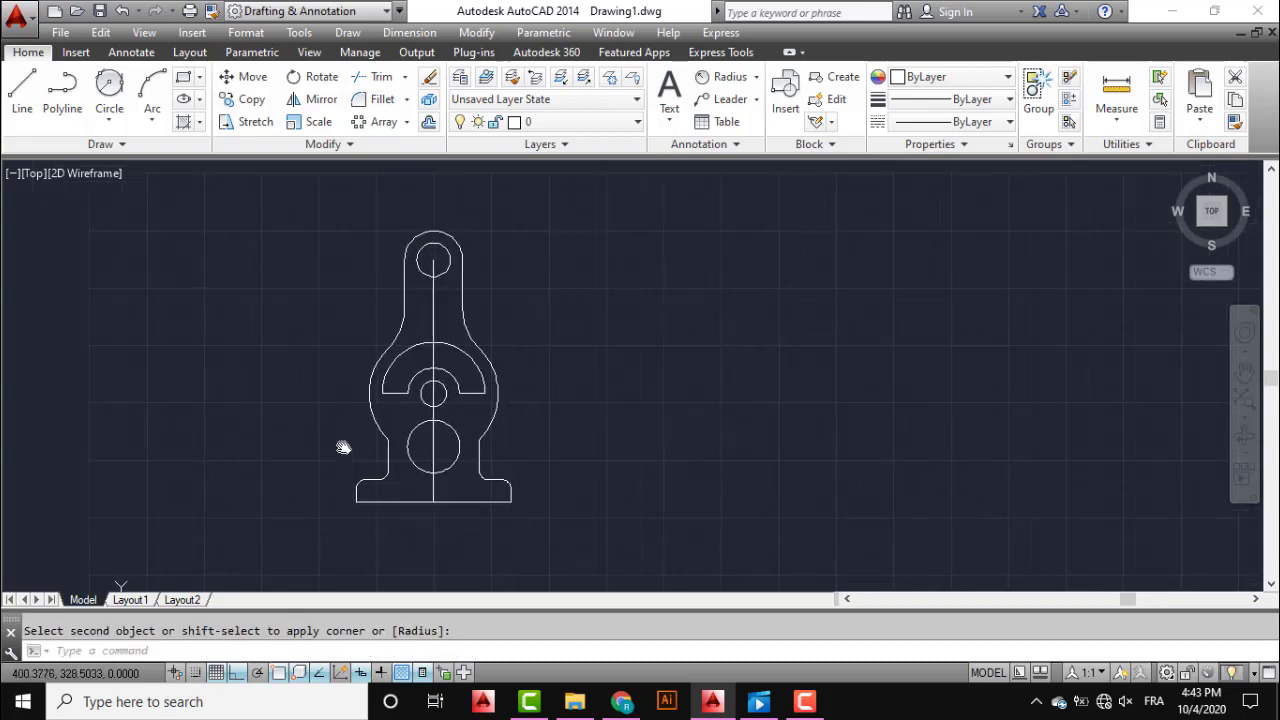
- Draw radius-14 Center-Radius circles centred on the right and left end lines of the arc slot
key("Escape")
left_click(109, 119)
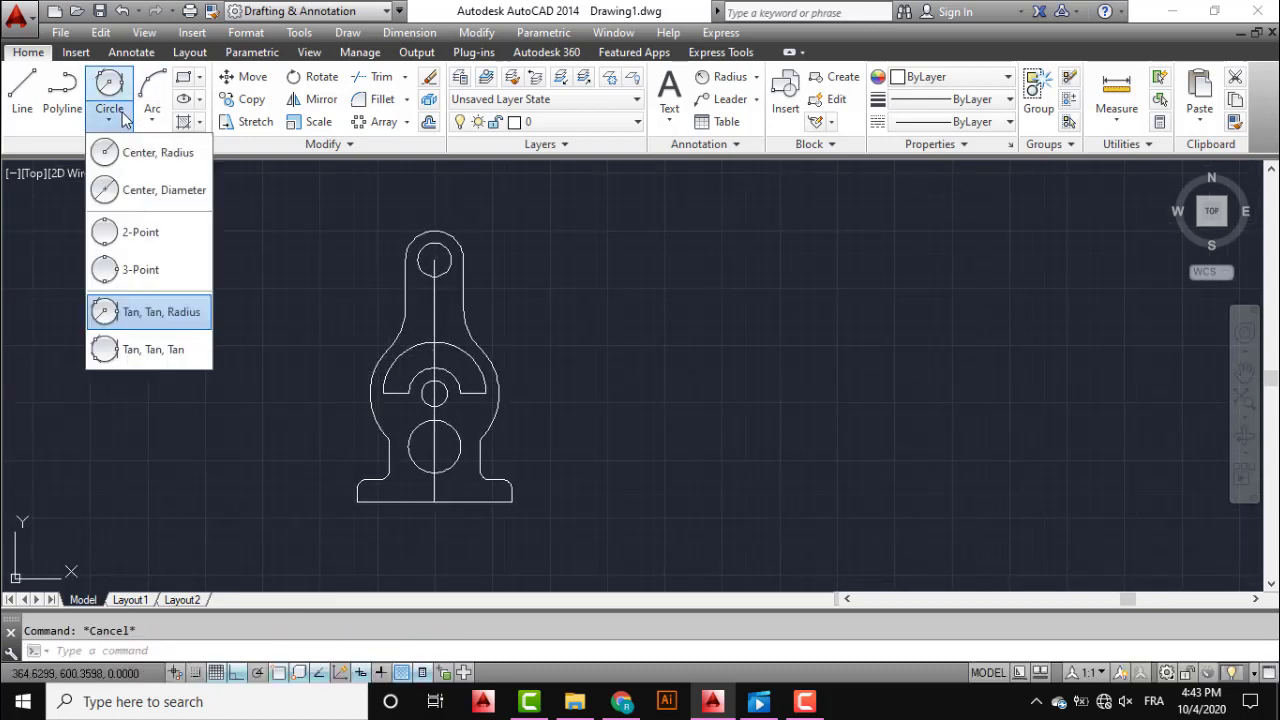
left_click(137, 152)
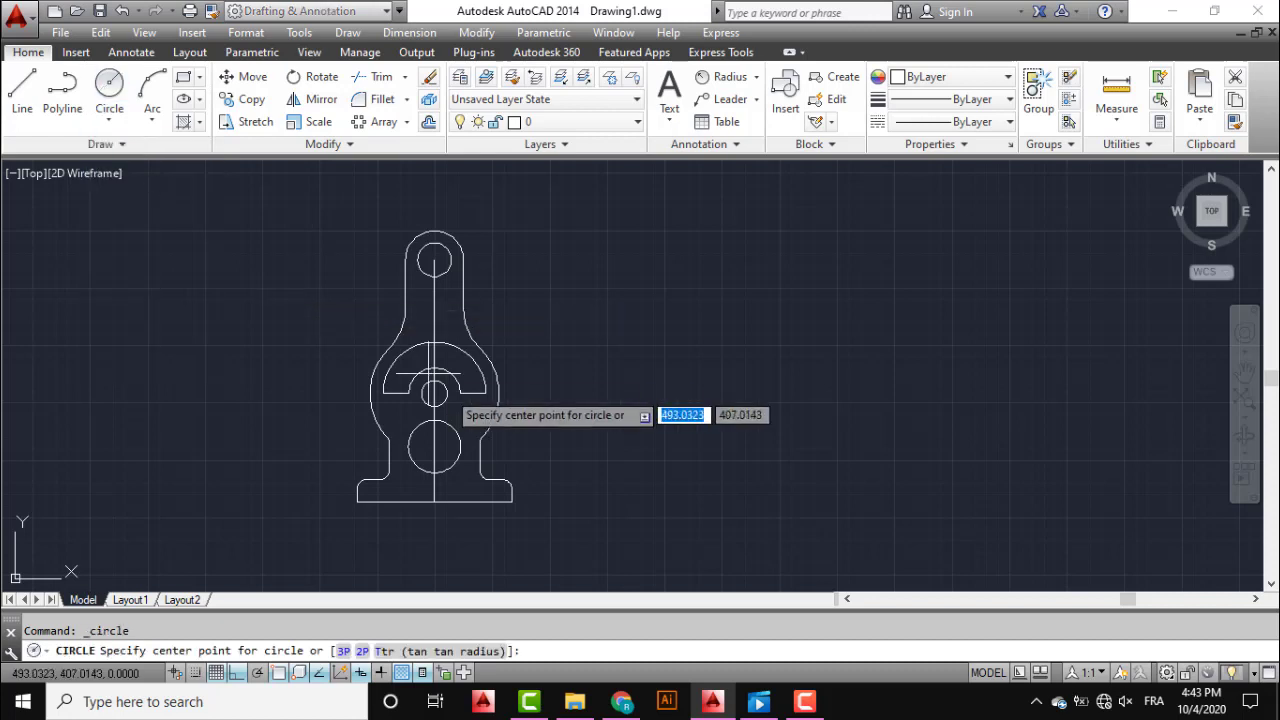
scroll(474, 398, "up", 3)
scroll(480, 395, "up", 2)
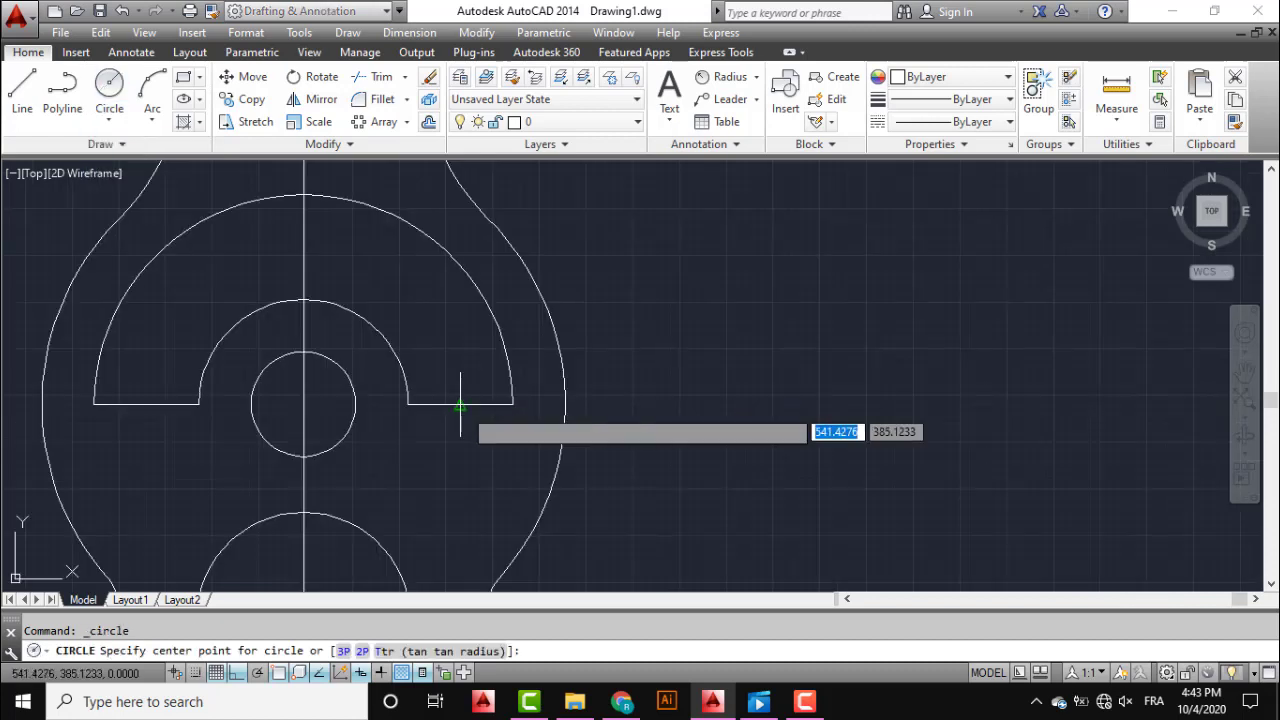
left_click(458, 402)
left_click(511, 404)
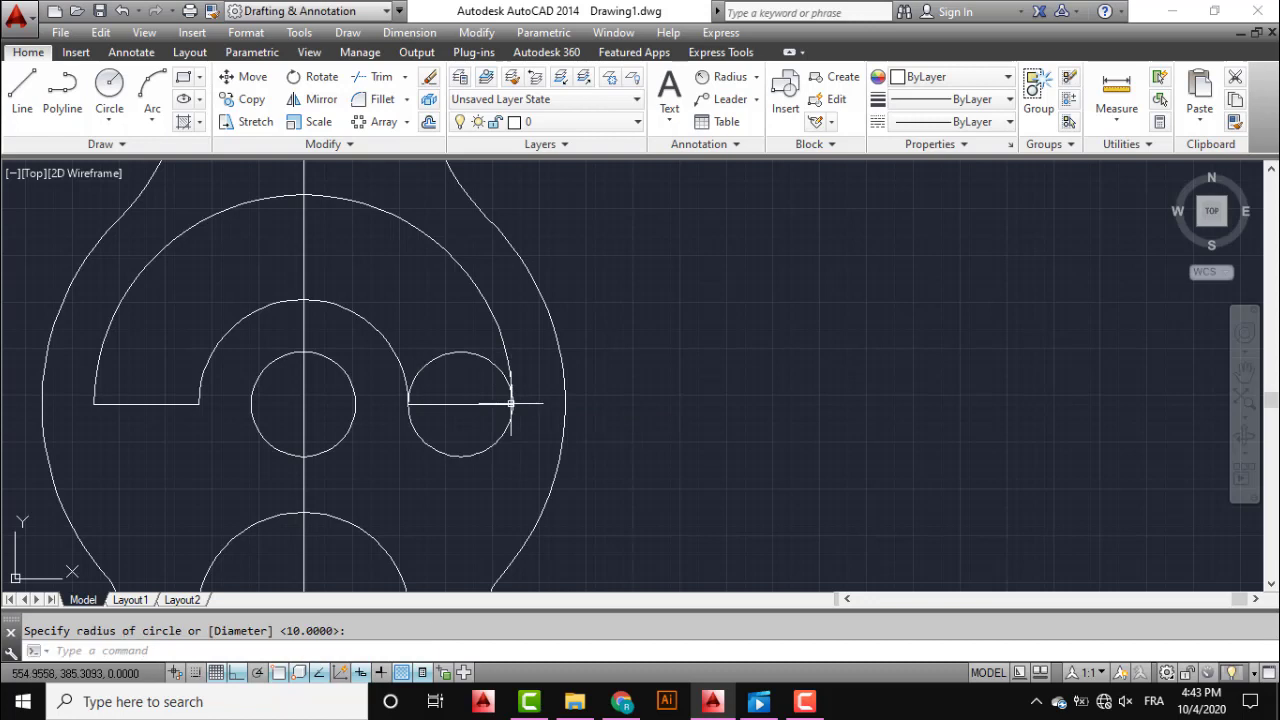
key("Return")
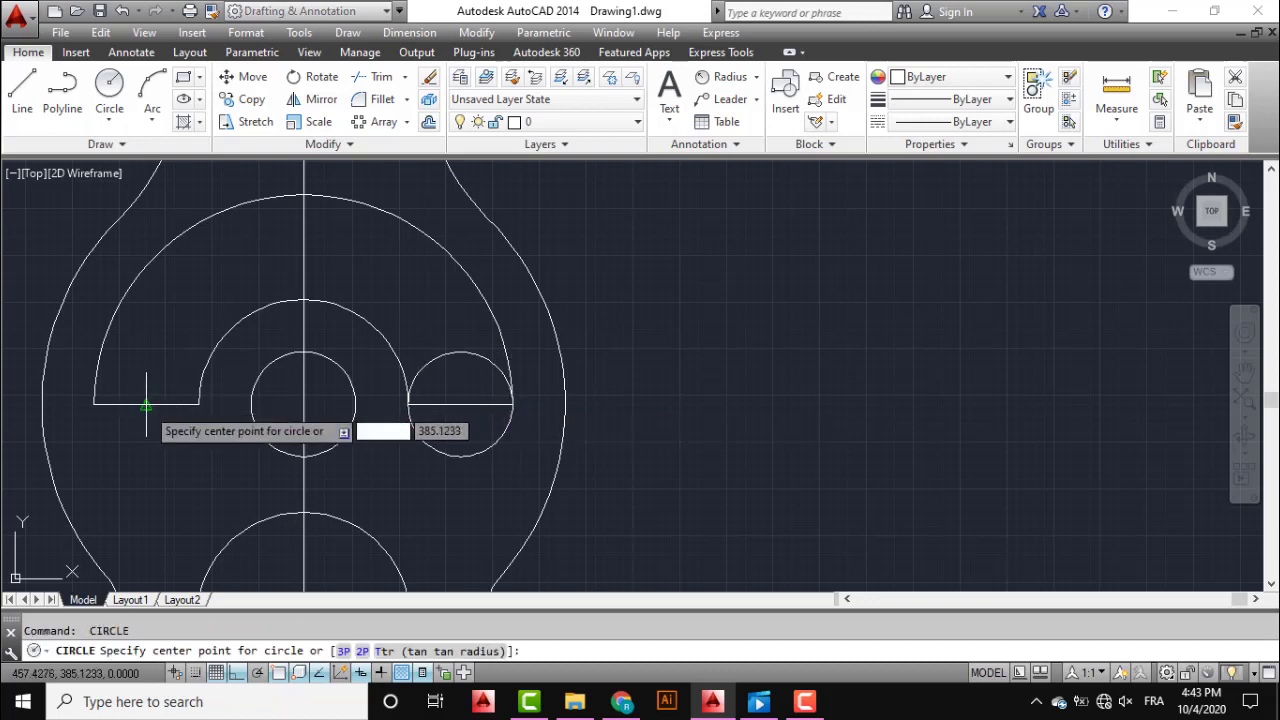
left_click(147, 404)
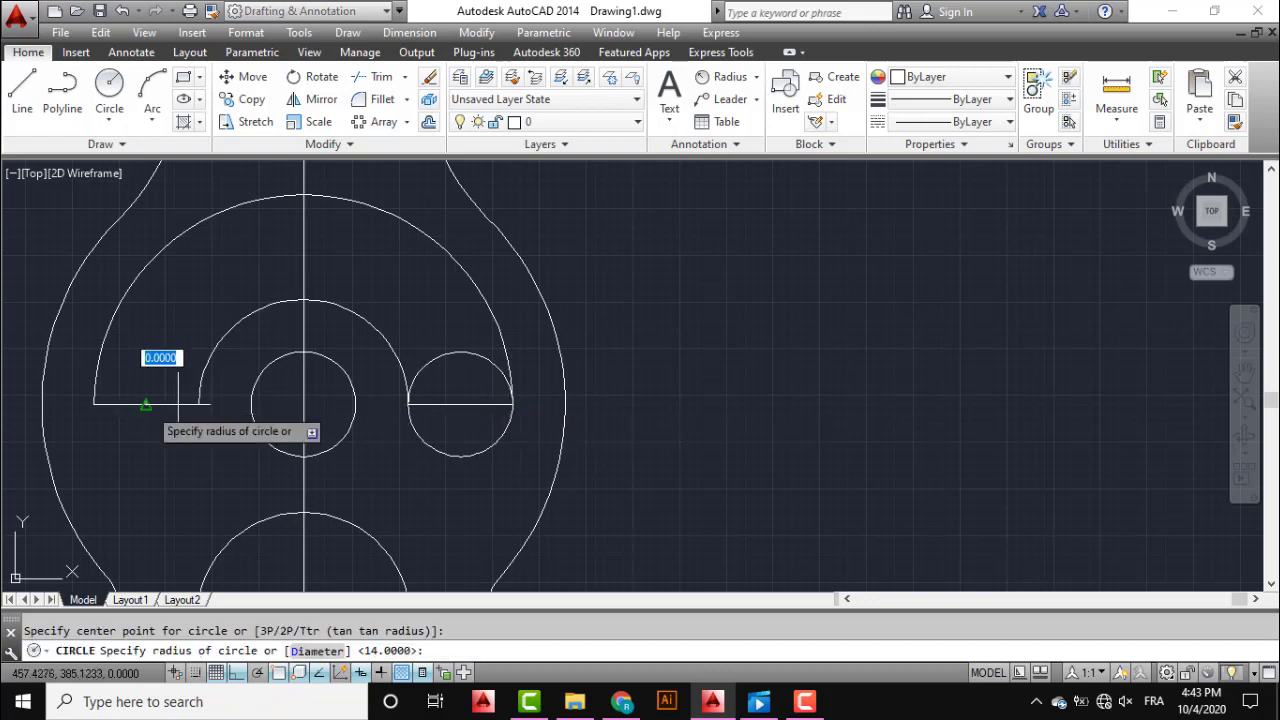
left_click(200, 404)
scroll(200, 404, "down", 2)
middle_click_drag(214, 418, 386, 425)
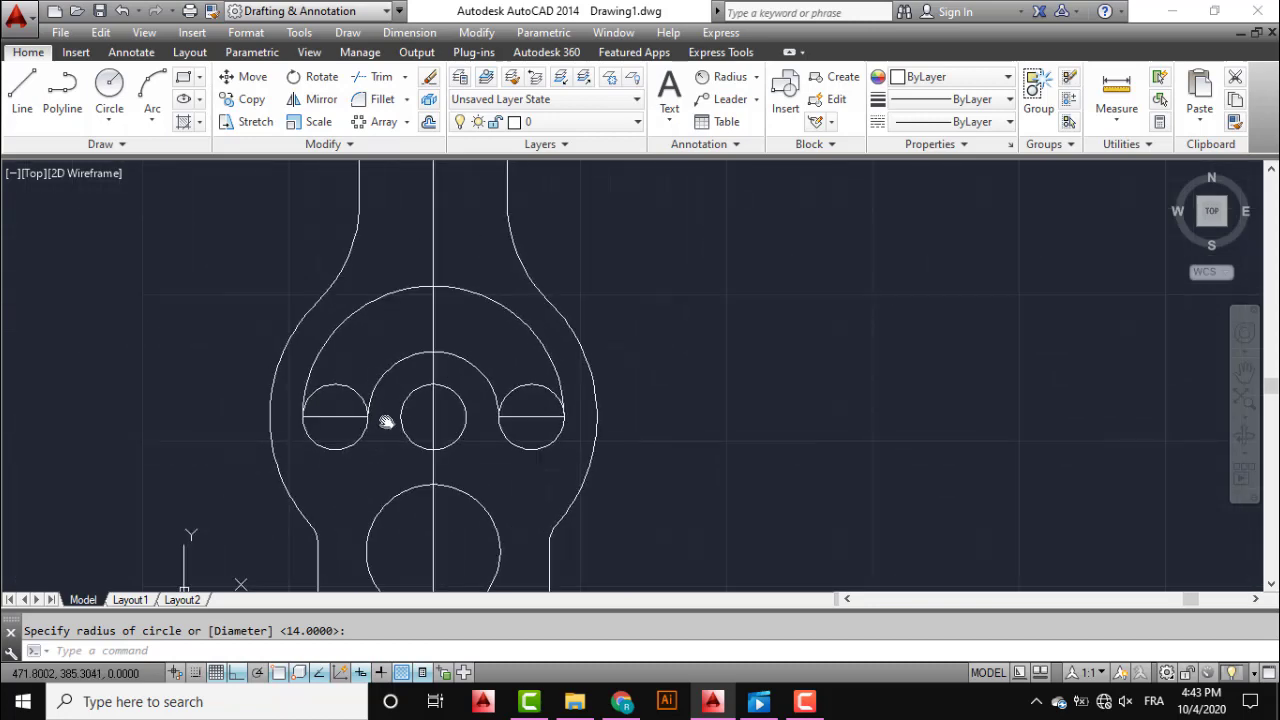
left_click(381, 87)
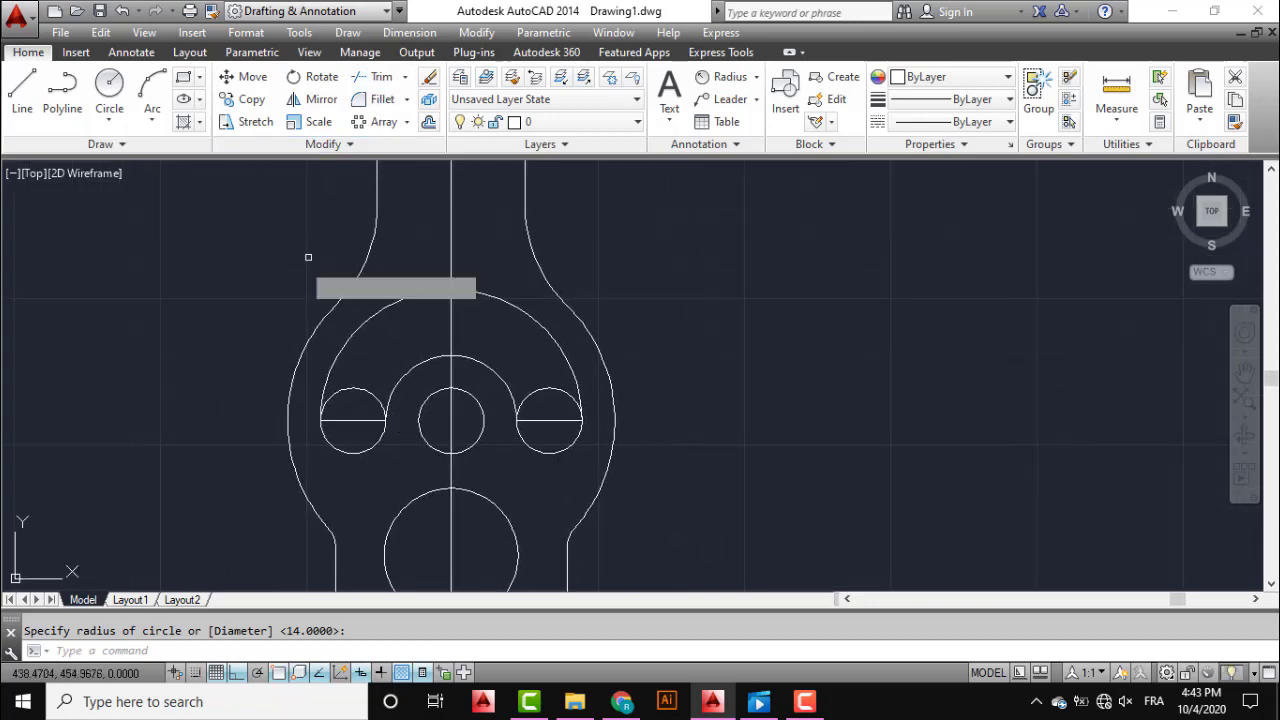
- Trim the upper arcs of both slot-end circles to round the slot ends
key("Return")
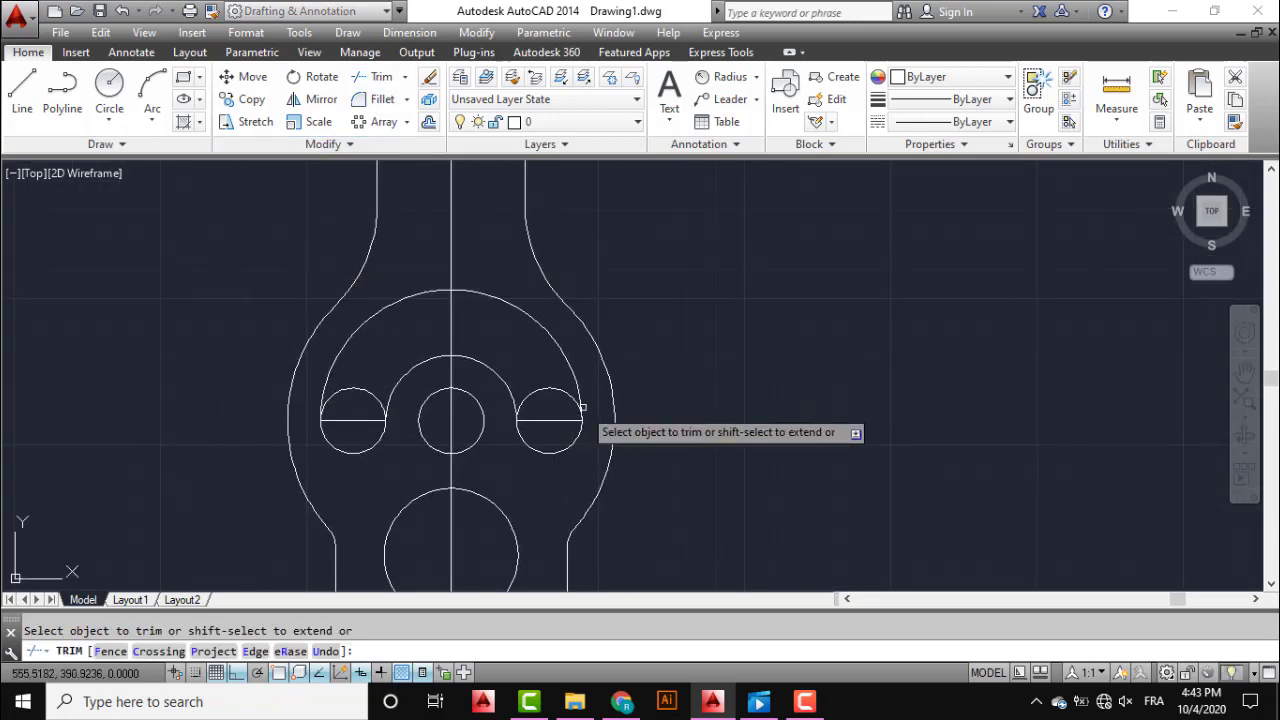
left_click(567, 392)
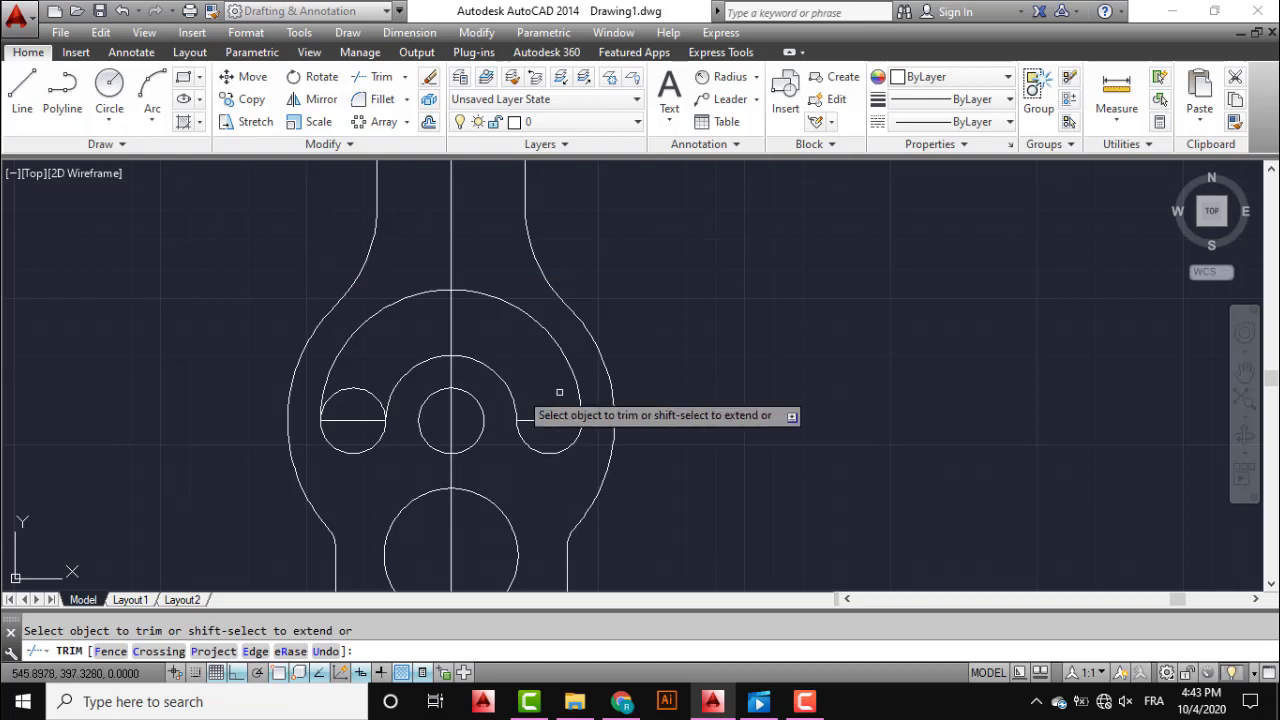
left_click(373, 391)
key("Escape")
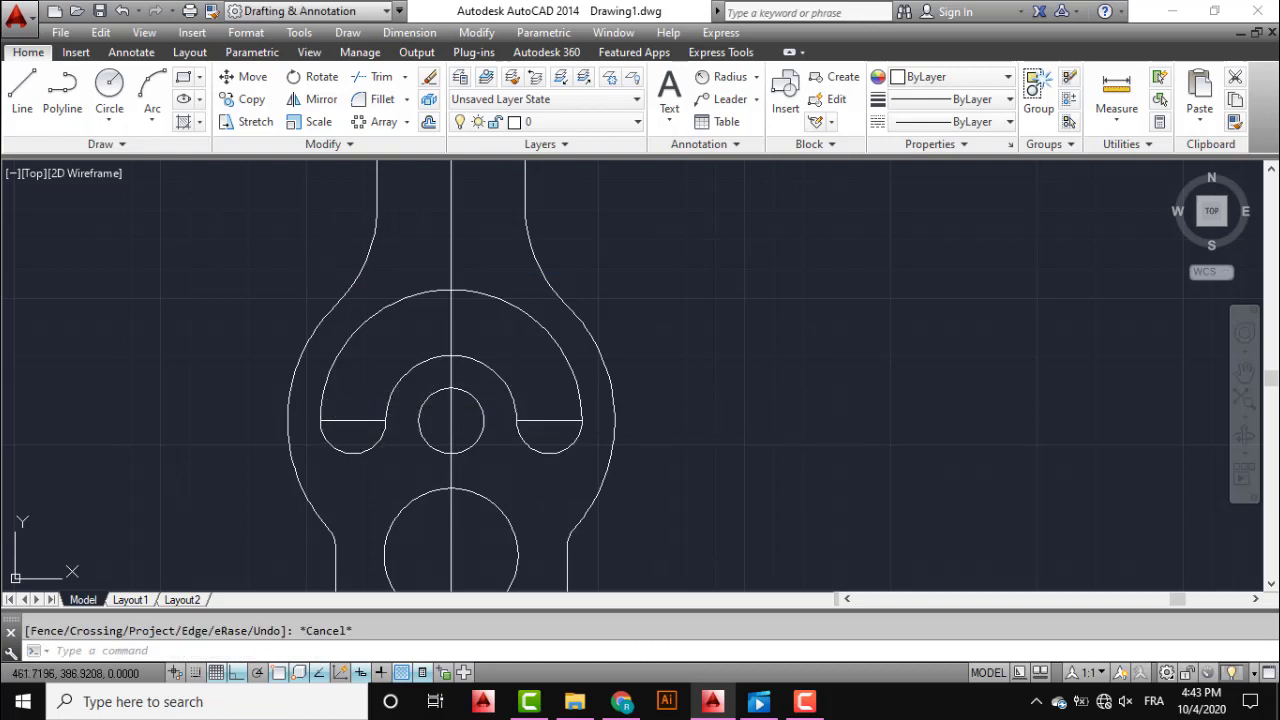
- Erase the two slot end lines and the vertical centre line
left_click(318, 416)
left_click(388, 432)
left_click(539, 420)
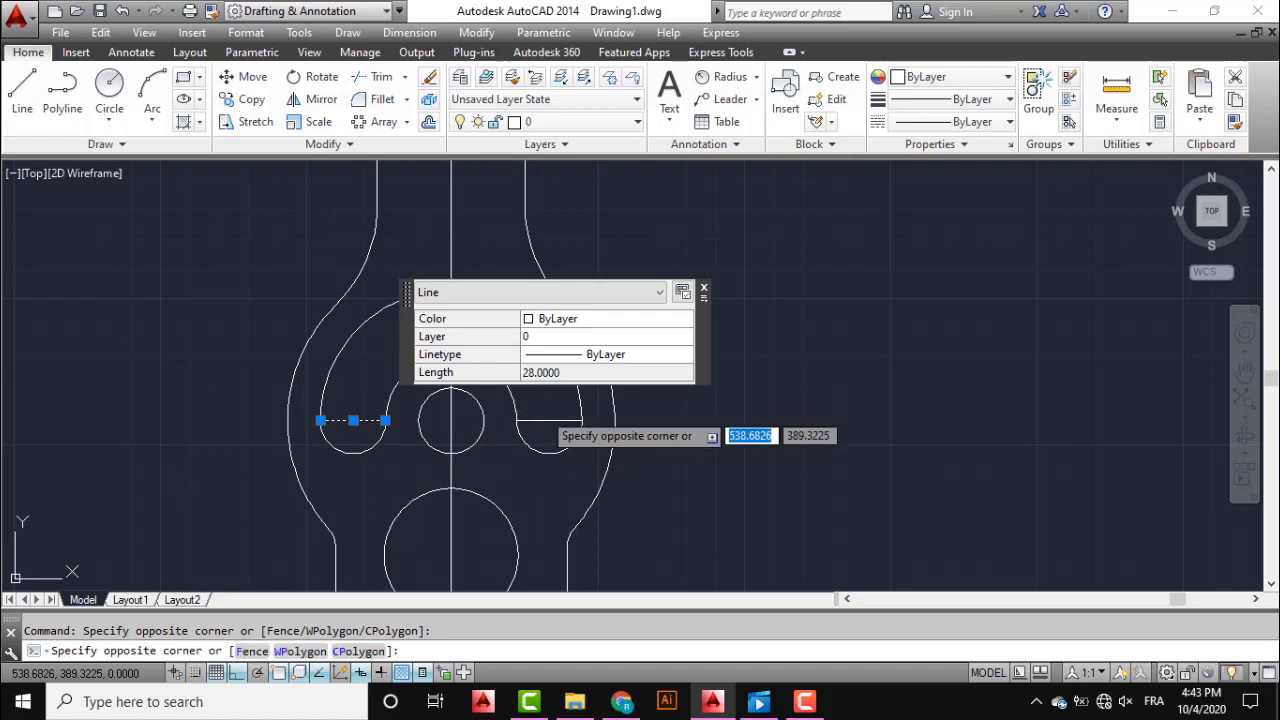
left_click(531, 429)
scroll(517, 421, "down", 2)
scroll(276, 475, "down", 2)
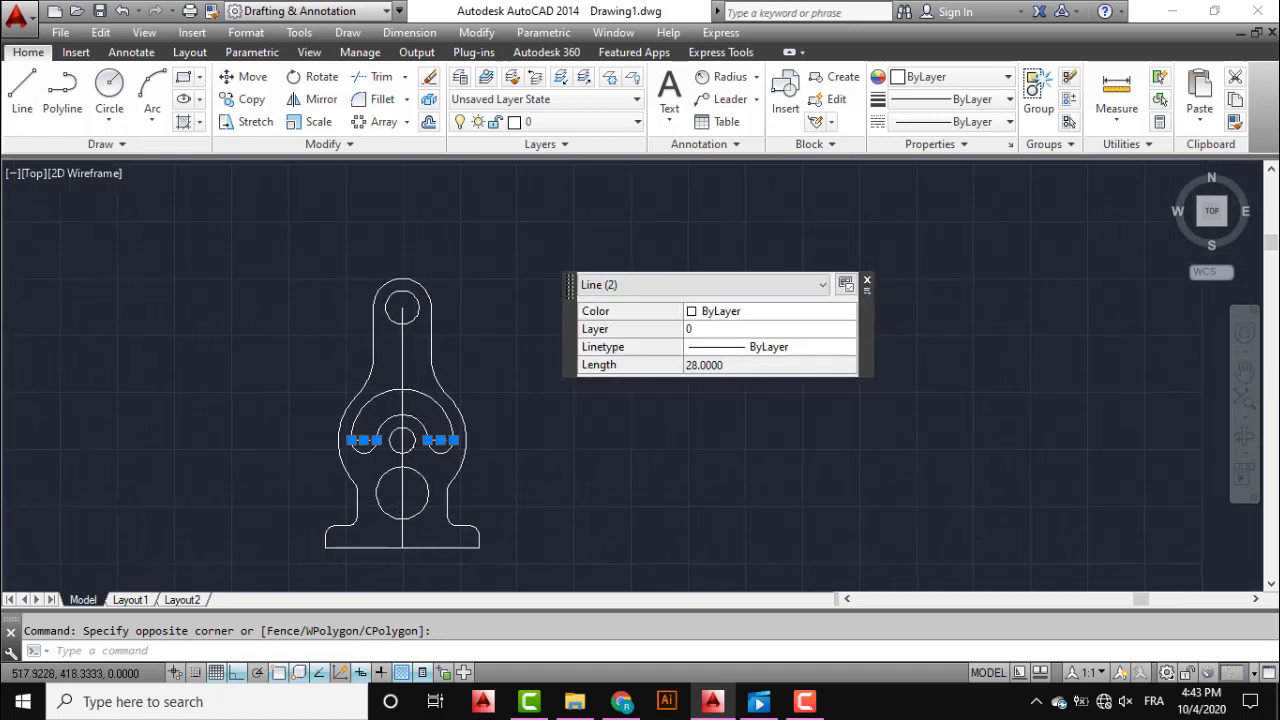
left_click(410, 388)
left_click(389, 370)
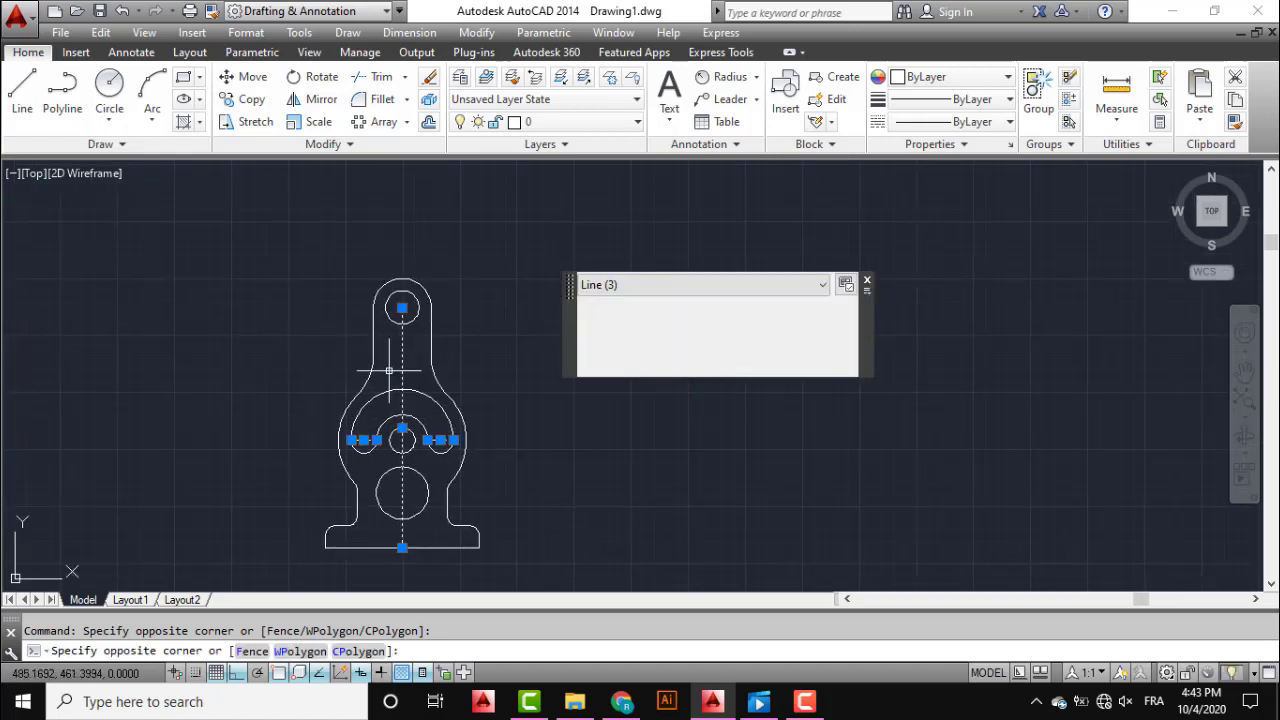
key("Delete")
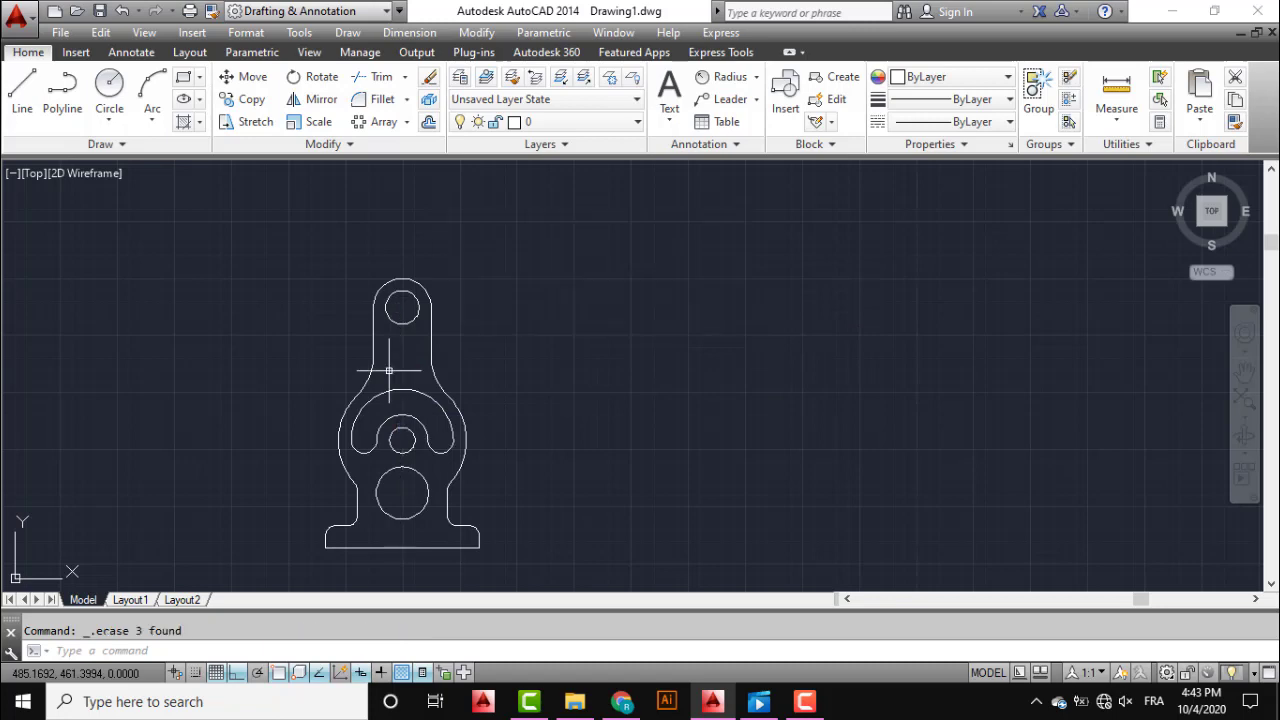
middle_click_drag(484, 388, 594, 331)
scroll(598, 333, "up", 2)
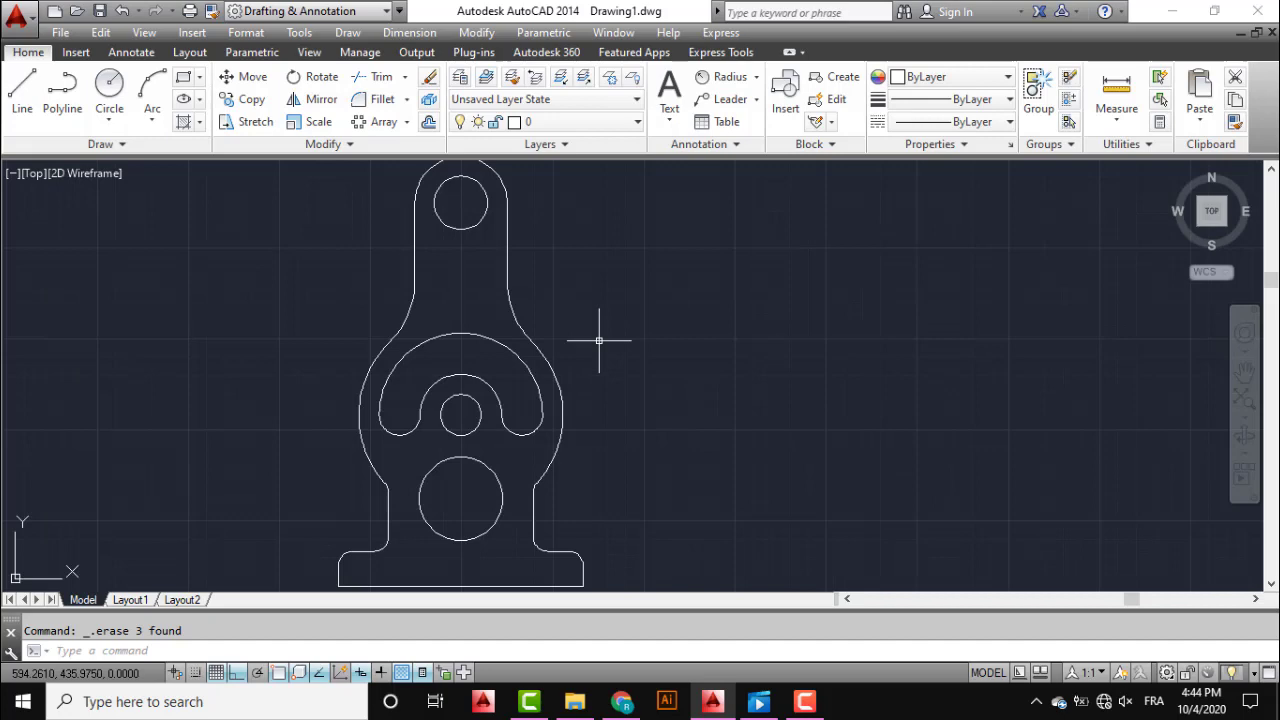
scroll(575, 344, "down", 1)
scroll(550, 349, "down", 1)
scroll(547, 351, "down", 1)
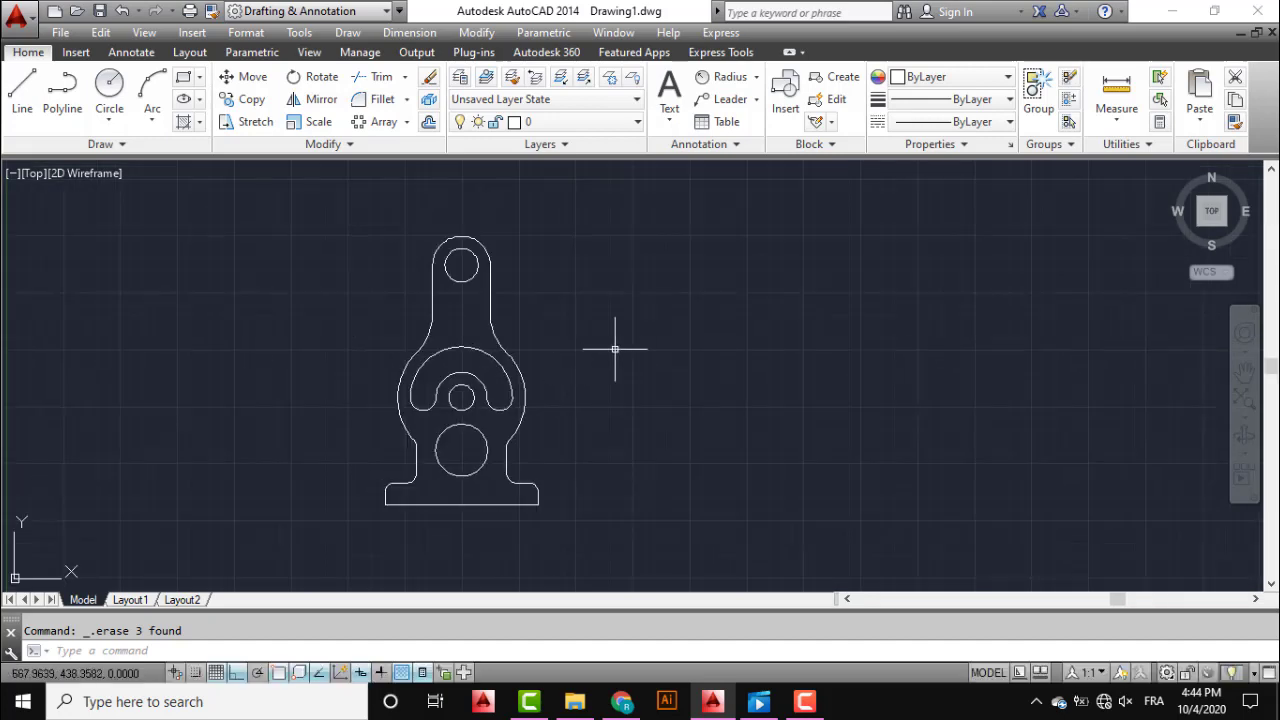